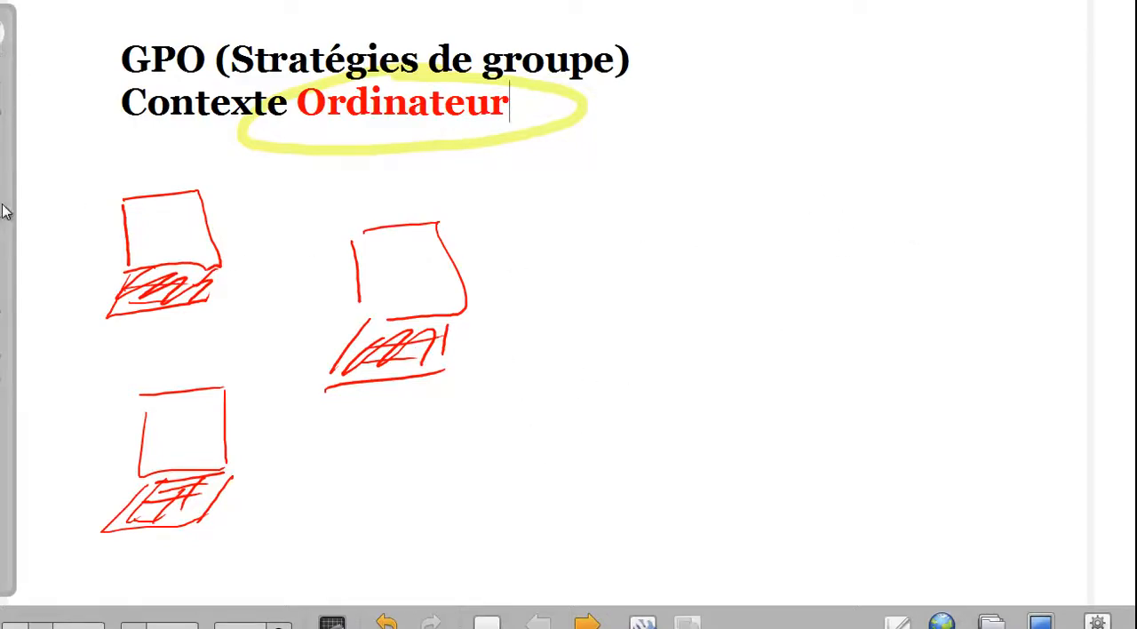
Sketch three blue laptops on the blank side of the whiteboard page, opposite the three red laptops
mouse_move(756, 240)
left_mouse_down()
mouse_move(755, 188)
mouse_move(764, 257)
mouse_move(710, 320)
mouse_move(794, 282)
mouse_move(774, 275)
mouse_move(766, 316)
left_mouse_up()
mouse_move(910, 279)
left_mouse_down()
mouse_move(906, 325)
mouse_move(967, 350)
mouse_move(931, 356)
left_mouse_up()
mouse_move(906, 354)
left_mouse_down()
mouse_move(876, 401)
mouse_move(947, 397)
mouse_move(968, 366)
left_mouse_up()
mouse_move(908, 372)
left_mouse_down()
mouse_move(975, 365)
mouse_move(915, 400)
mouse_move(949, 386)
left_mouse_up()
left_click_drag(963, 370, 942, 398)
left_click_drag(690, 423, 690, 471)
mouse_move(702, 402)
left_mouse_down()
mouse_move(757, 401)
mouse_move(719, 492)
mouse_move(667, 531)
mouse_move(755, 535)
left_mouse_up()
left_click_drag(773, 498, 751, 539)
mouse_move(711, 504)
left_mouse_down()
mouse_move(770, 499)
mouse_move(741, 510)
left_mouse_up()
mouse_move(691, 531)
left_mouse_down()
mouse_move(737, 529)
mouse_move(688, 541)
left_mouse_up()
mouse_move(739, 507)
left_mouse_down()
mouse_move(721, 533)
mouse_move(749, 536)
left_mouse_up()
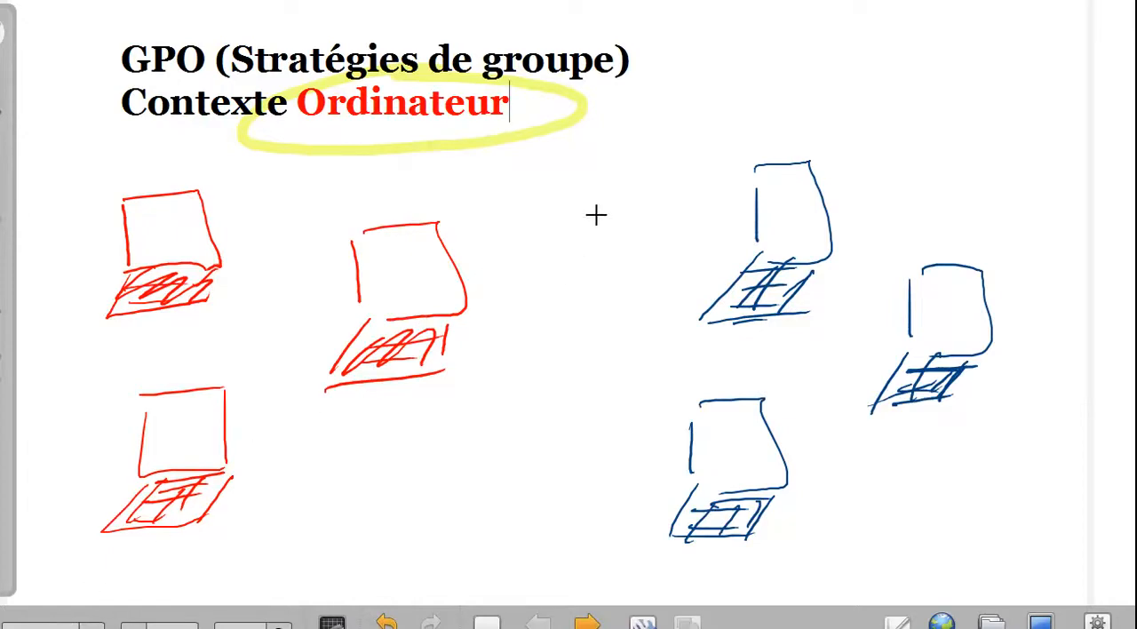
Separate the red and blue laptops with a green line and circle each group in green
left_click_drag(601, 142, 478, 551)
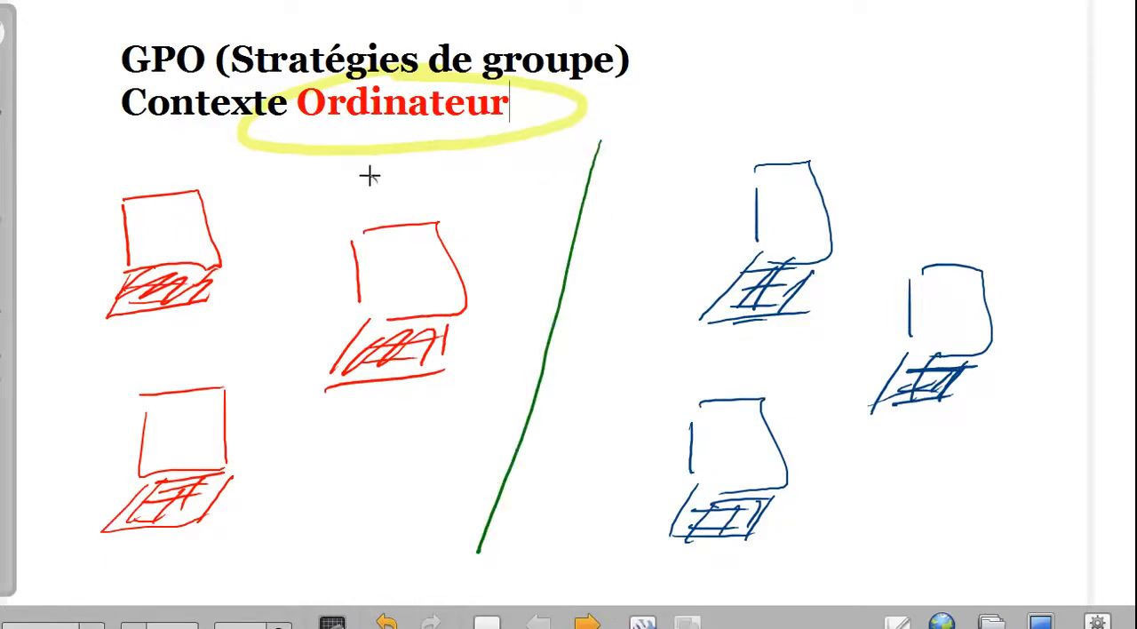
mouse_move(370, 175)
left_mouse_down()
mouse_move(38, 261)
mouse_move(326, 510)
mouse_move(395, 179)
left_mouse_up()
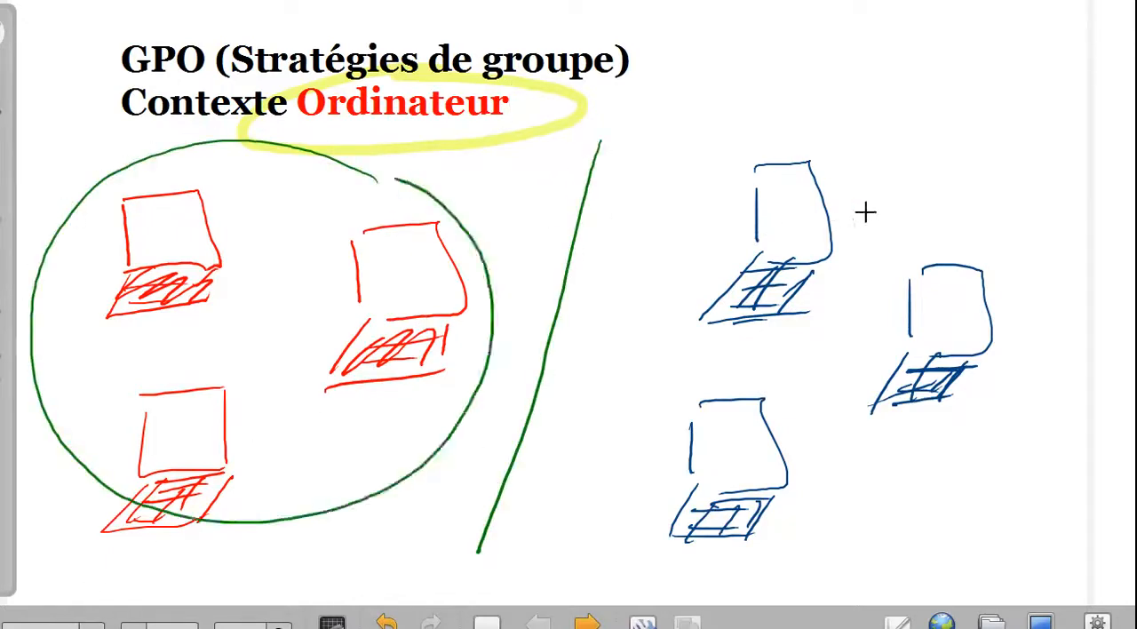
mouse_move(896, 153)
left_mouse_down()
mouse_move(625, 251)
mouse_move(1025, 475)
mouse_move(869, 169)
left_mouse_up()
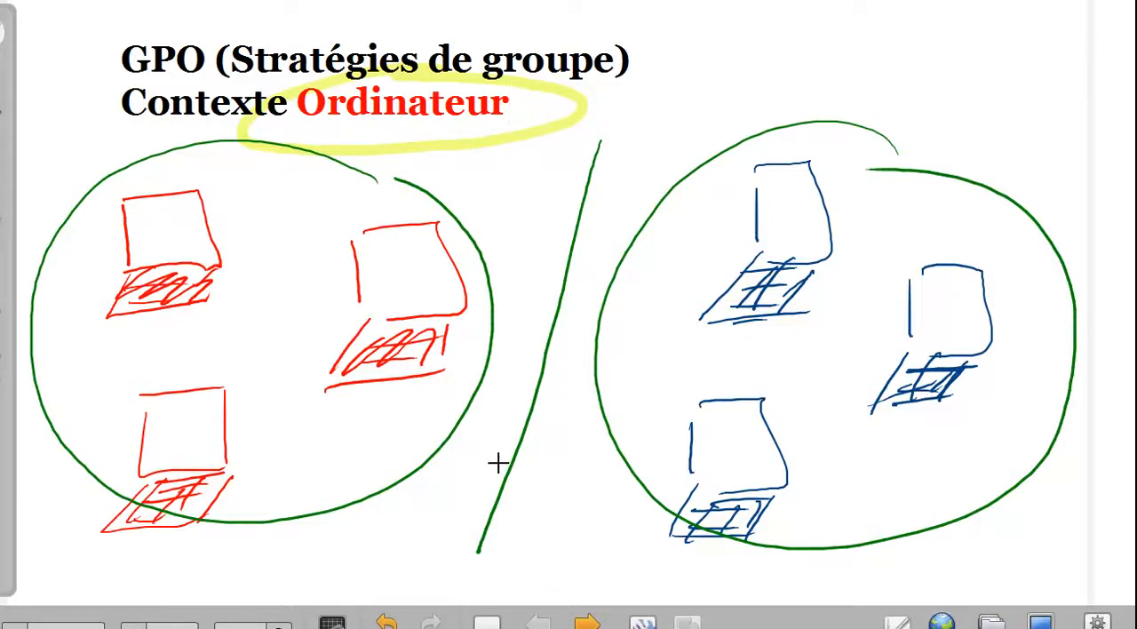
Write the user's name in a black circle between the groups and draw black arrows to the three red laptops
mouse_move(498, 462)
left_mouse_down()
mouse_move(490, 457)
mouse_move(554, 414)
mouse_move(563, 442)
left_mouse_up()
mouse_move(537, 395)
left_mouse_down()
mouse_move(462, 470)
mouse_move(586, 437)
mouse_move(570, 400)
mouse_move(471, 311)
mouse_move(472, 331)
mouse_move(487, 320)
left_mouse_up()
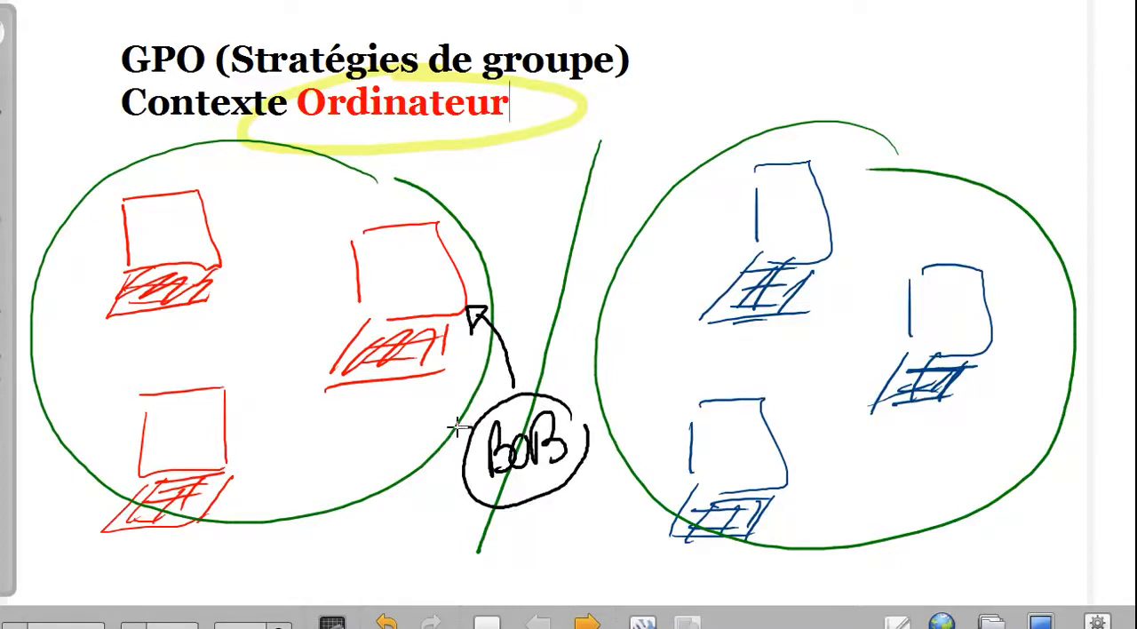
mouse_move(456, 427)
left_mouse_down()
mouse_move(228, 325)
mouse_move(414, 452)
mouse_move(237, 496)
mouse_move(247, 502)
left_mouse_up()
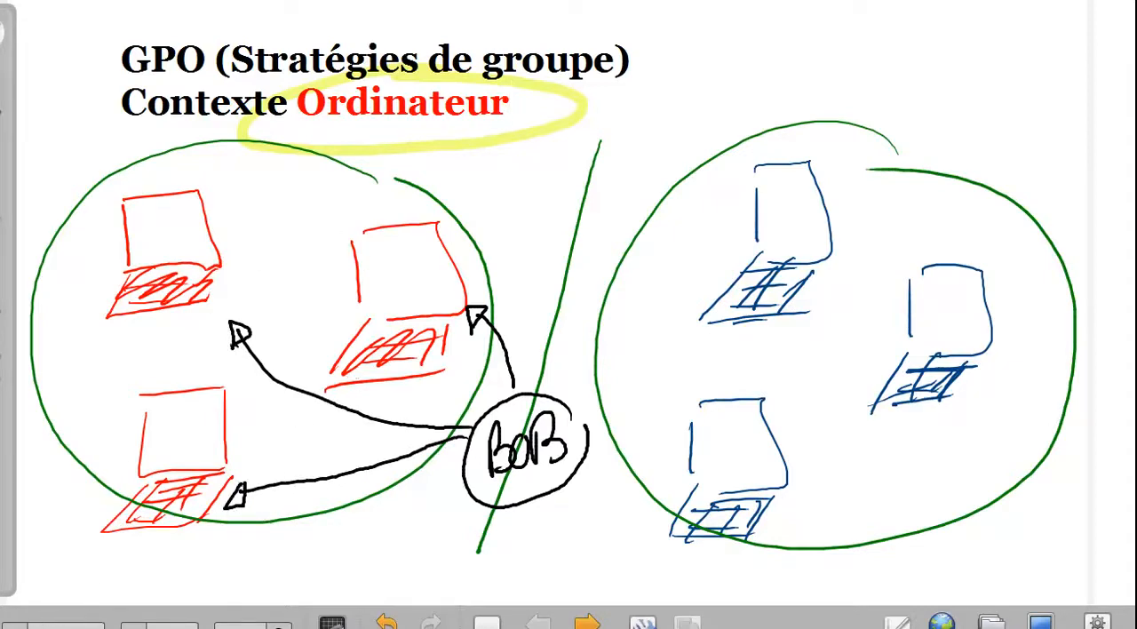
Label the red laptop group "rouge" in a red circle and draw three red arrows from the user's circle toward the blue laptops
left_click_drag(250, 165, 305, 213)
mouse_move(311, 173)
left_mouse_down()
mouse_move(336, 189)
mouse_move(242, 149)
mouse_move(291, 228)
mouse_move(355, 171)
left_mouse_up()
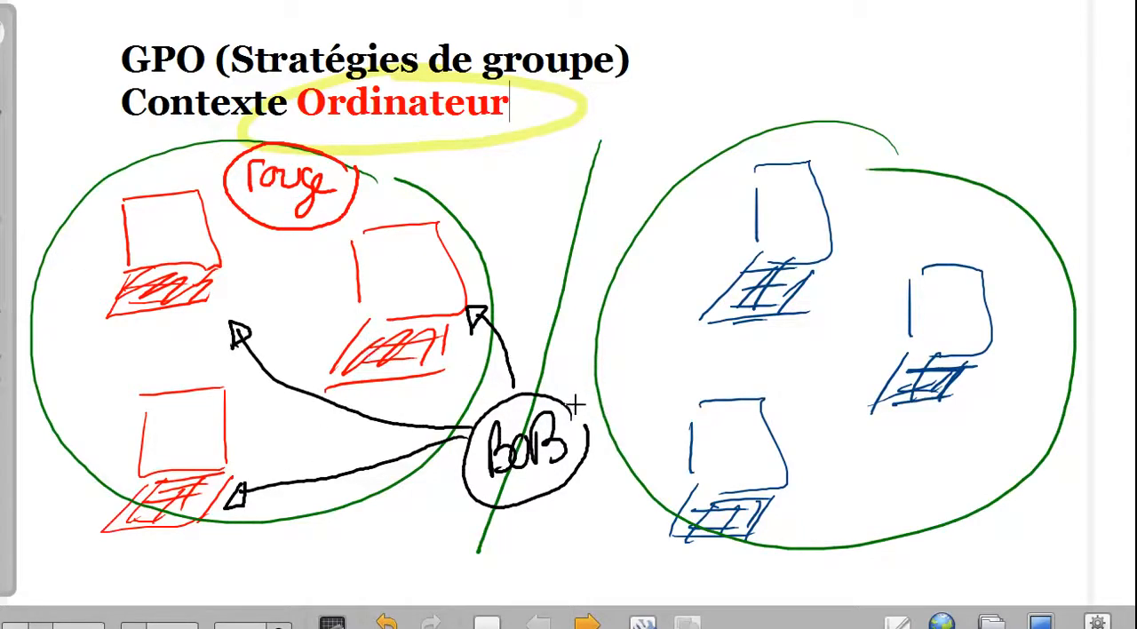
left_click_drag(575, 407, 639, 370)
mouse_move(589, 436)
left_mouse_down()
mouse_move(664, 464)
mouse_move(825, 347)
mouse_move(825, 357)
left_mouse_up()
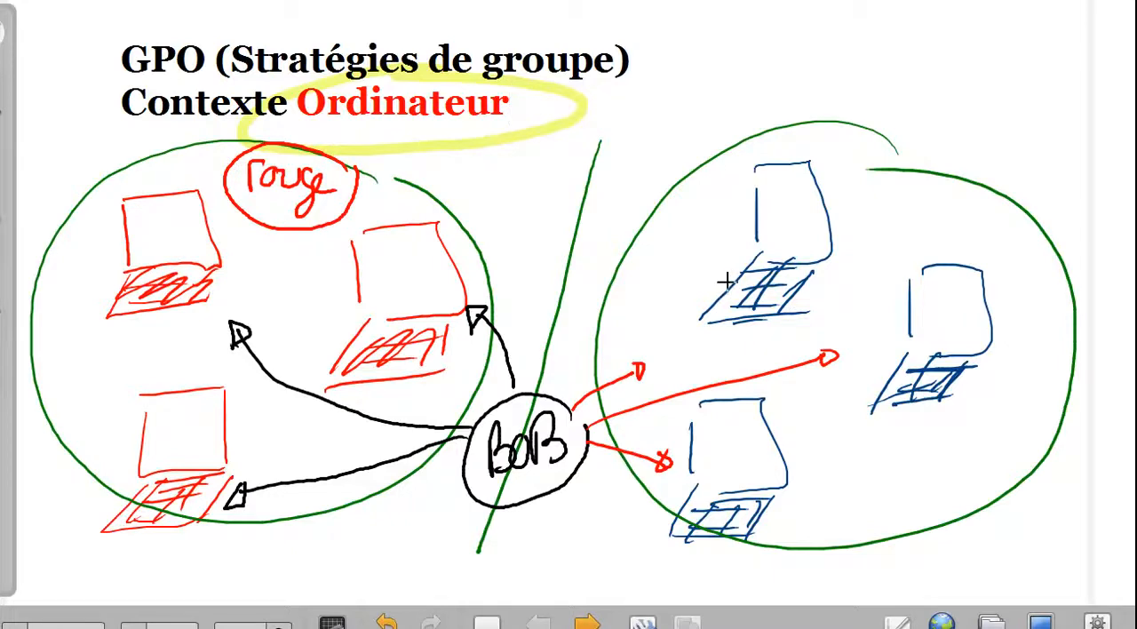
Label the blue laptop group "Bleue" in blue, underline it and bracket its final e
mouse_move(741, 153)
left_mouse_down()
mouse_move(738, 123)
mouse_move(757, 107)
mouse_move(743, 154)
left_mouse_up()
left_click(62, 622)
mouse_move(775, 111)
left_mouse_down()
mouse_move(774, 92)
mouse_move(831, 133)
mouse_move(888, 115)
left_mouse_up()
left_click_drag(736, 187, 908, 159)
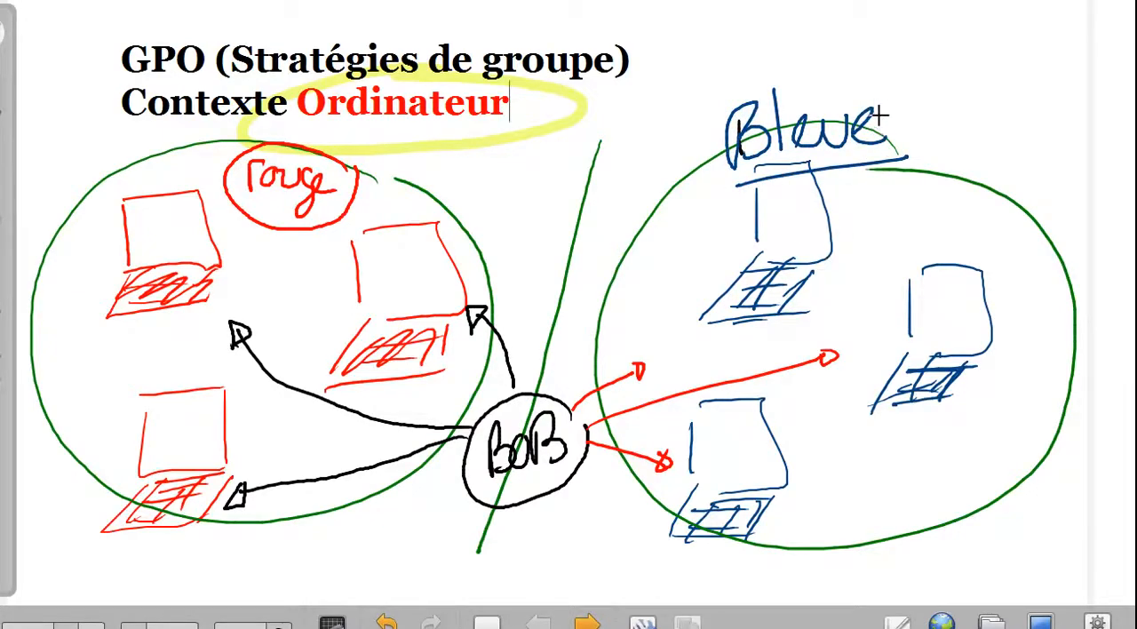
left_click_drag(851, 135, 893, 93)
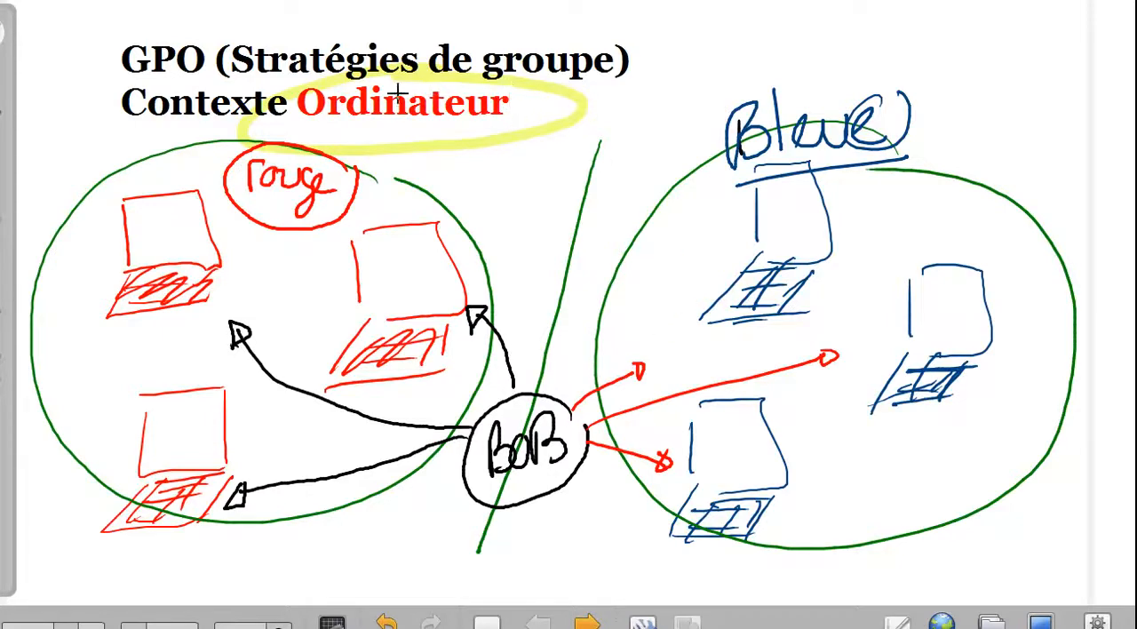
Circle "Ordinateur" in the heading in blue and draw an arrow from it to a short handwritten note beside the heading
mouse_move(477, 79)
left_mouse_down()
mouse_move(337, 76)
mouse_move(532, 75)
left_mouse_up()
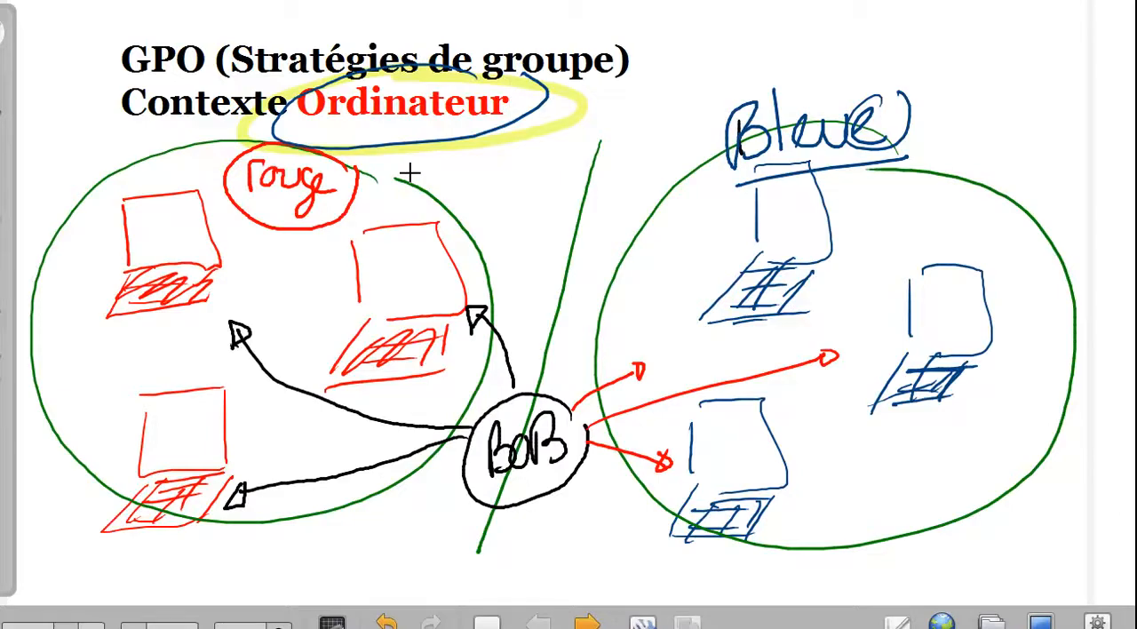
mouse_move(528, 106)
left_mouse_down()
mouse_move(677, 43)
mouse_move(670, 55)
left_mouse_up()
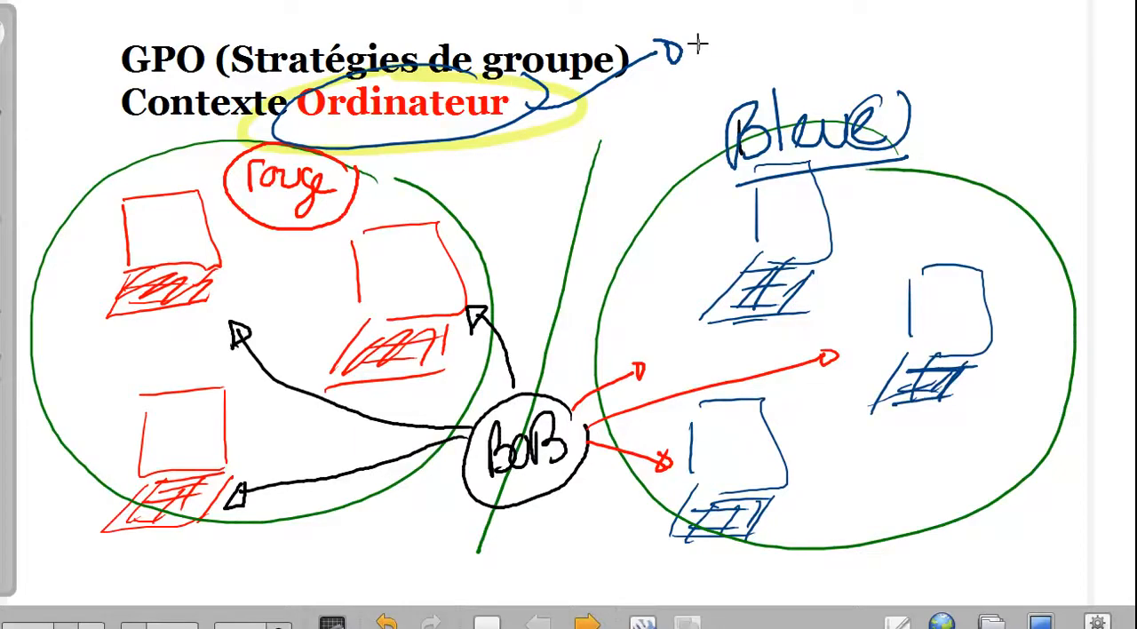
left_click_drag(699, 45, 713, 60)
mouse_move(724, 31)
left_mouse_down()
mouse_move(723, 61)
mouse_move(736, 37)
left_mouse_up()
left_click_drag(734, 45, 736, 60)
mouse_move(748, 20)
left_mouse_down()
mouse_move(748, 53)
mouse_move(762, 33)
left_mouse_up()
left_click_drag(766, 40, 768, 55)
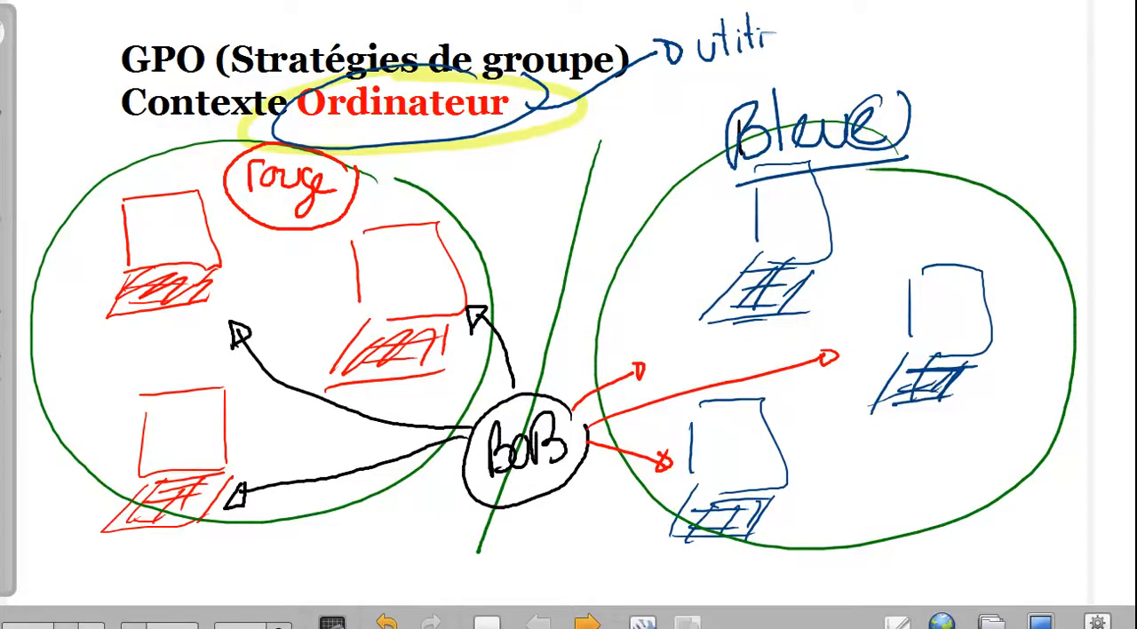
Go to the next whiteboard page and handwrite "GPO_ordi_DEMO" in blue in front of the brace
left_click(587, 623)
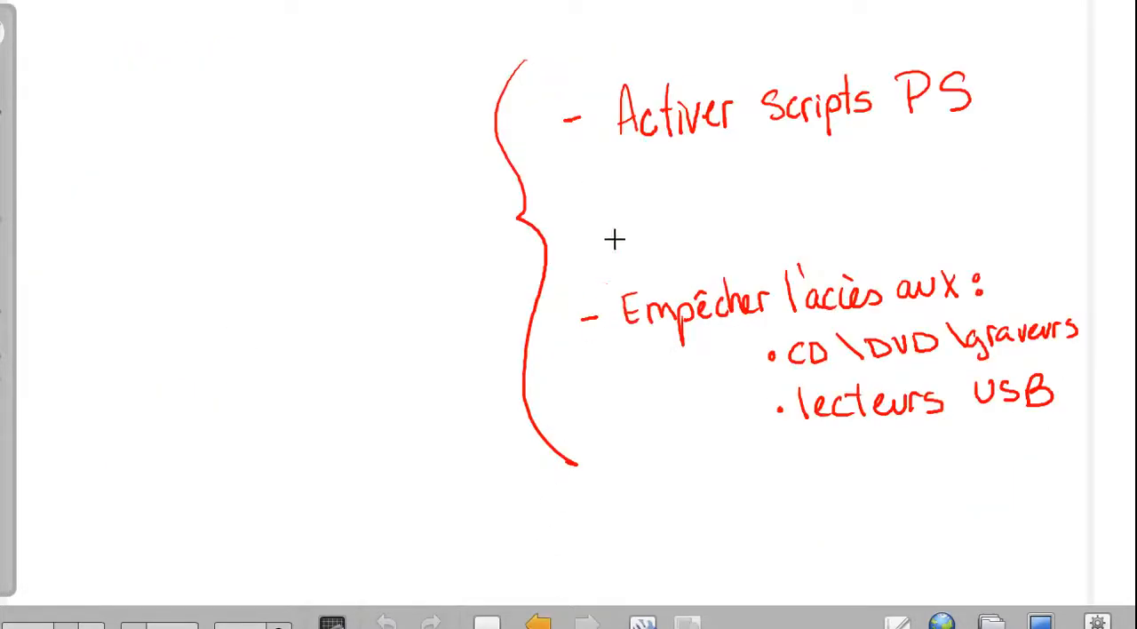
mouse_move(53, 181)
left_mouse_down()
mouse_move(43, 220)
mouse_move(100, 184)
mouse_move(195, 188)
mouse_move(189, 180)
mouse_move(228, 211)
mouse_move(251, 189)
mouse_move(240, 213)
left_mouse_up()
mouse_move(260, 191)
left_mouse_down()
mouse_move(293, 211)
mouse_move(317, 188)
left_mouse_up()
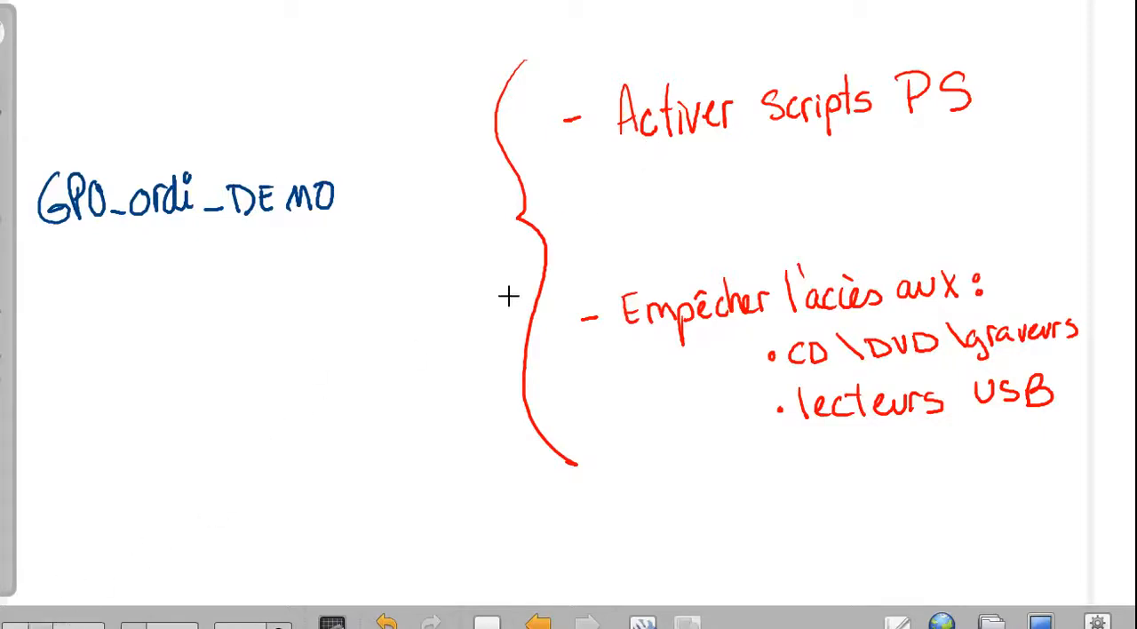
Circle GPO_ordi_DEMO in red and underline the script activation item, the access restriction item and its two device types
mouse_move(622, 164)
left_mouse_down()
mouse_move(681, 142)
mouse_move(956, 114)
left_mouse_up()
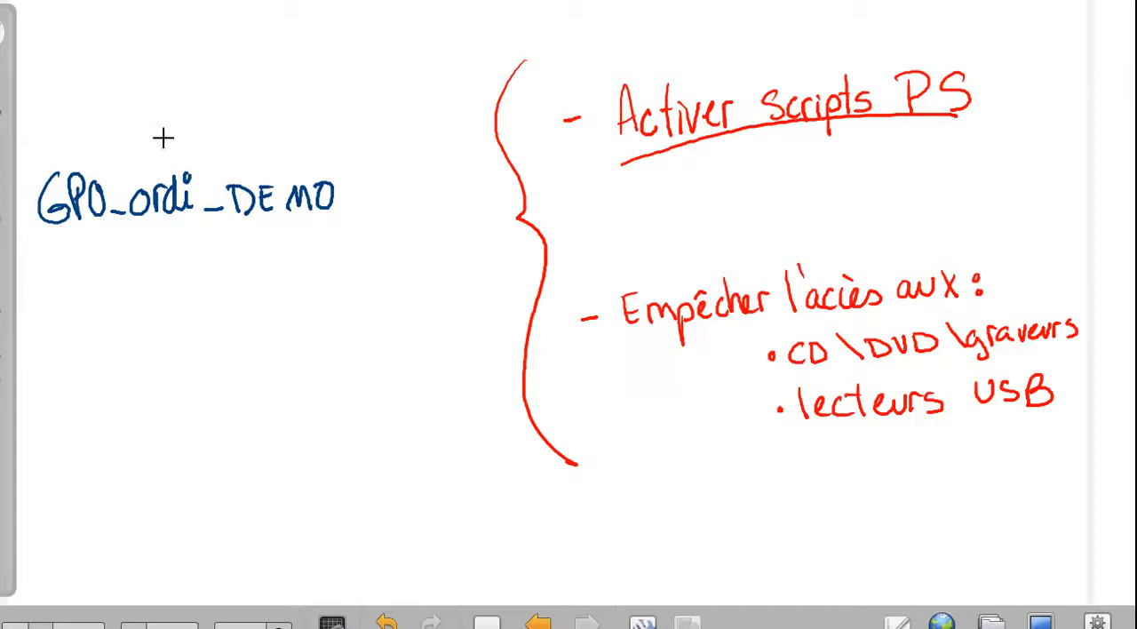
mouse_move(305, 135)
left_mouse_down()
mouse_move(9, 190)
mouse_move(370, 100)
mouse_move(270, 85)
left_mouse_up()
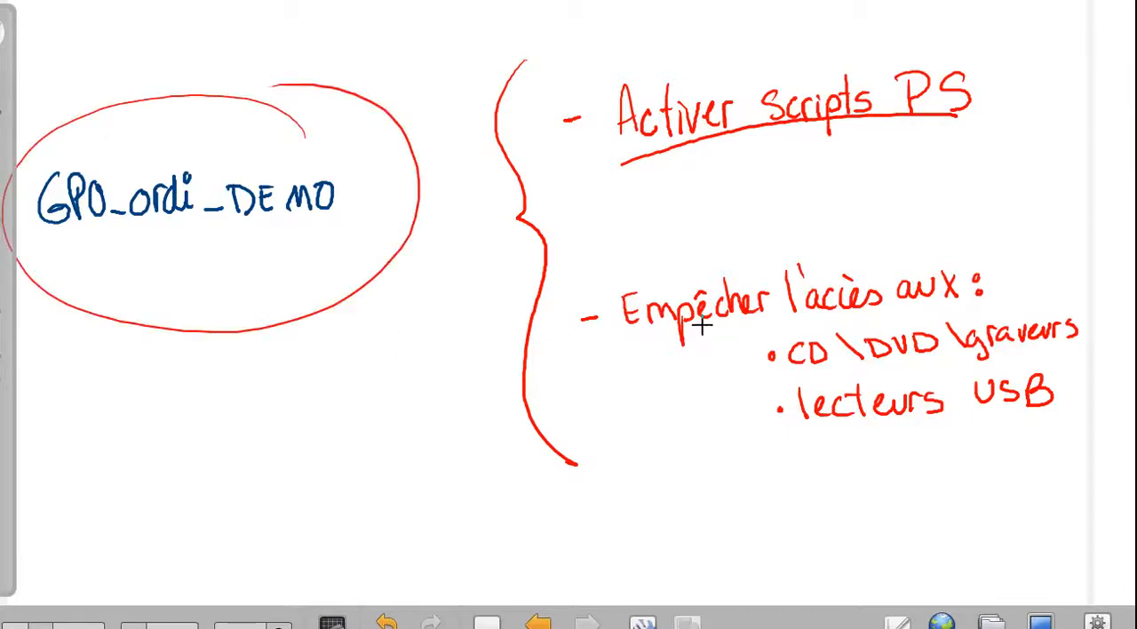
left_click_drag(619, 346, 928, 304)
left_click_drag(818, 366, 1020, 360)
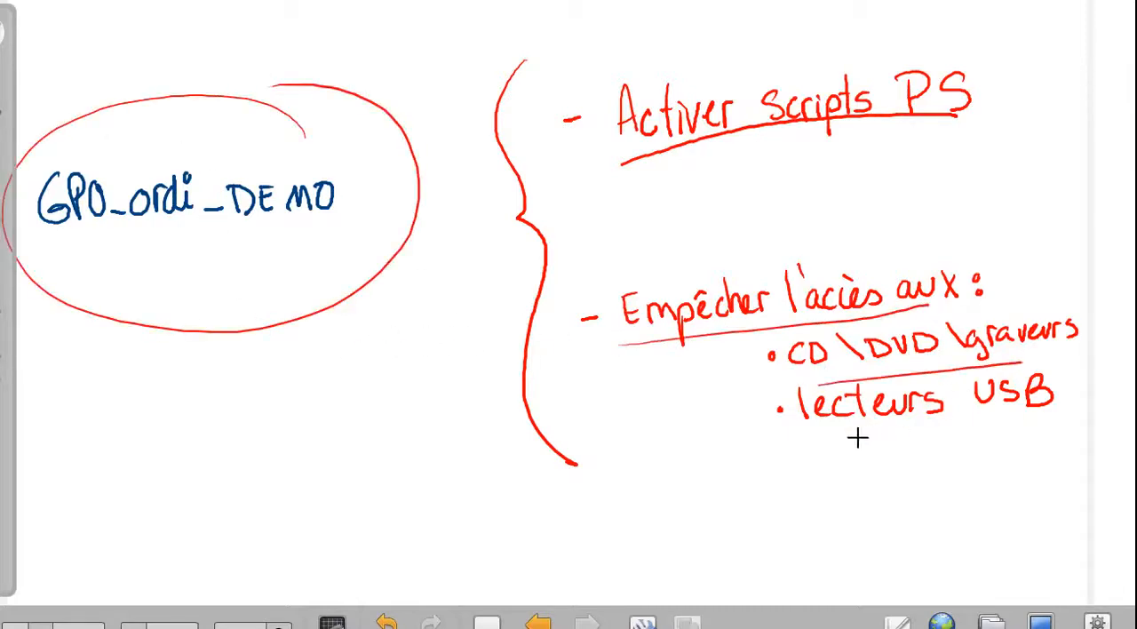
left_click_drag(821, 446, 1056, 425)
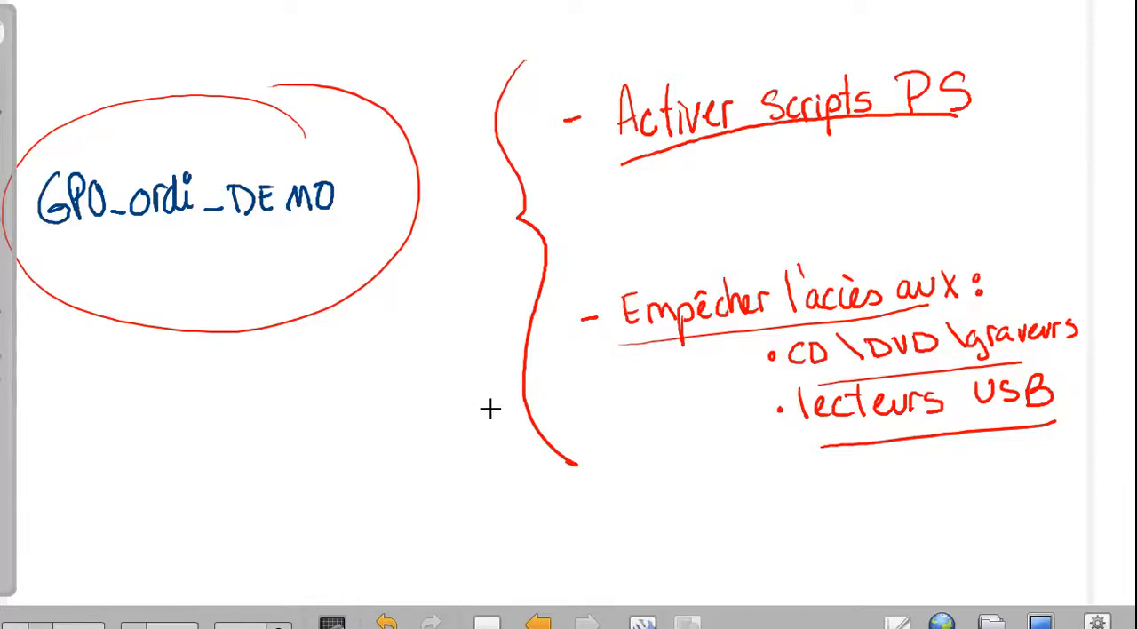
Switch to the virtual machine, open superpaparman_consolesebfullpower.msc and display gotham.dc's Objets de stratégie de groupe
left_click(1040, 624)
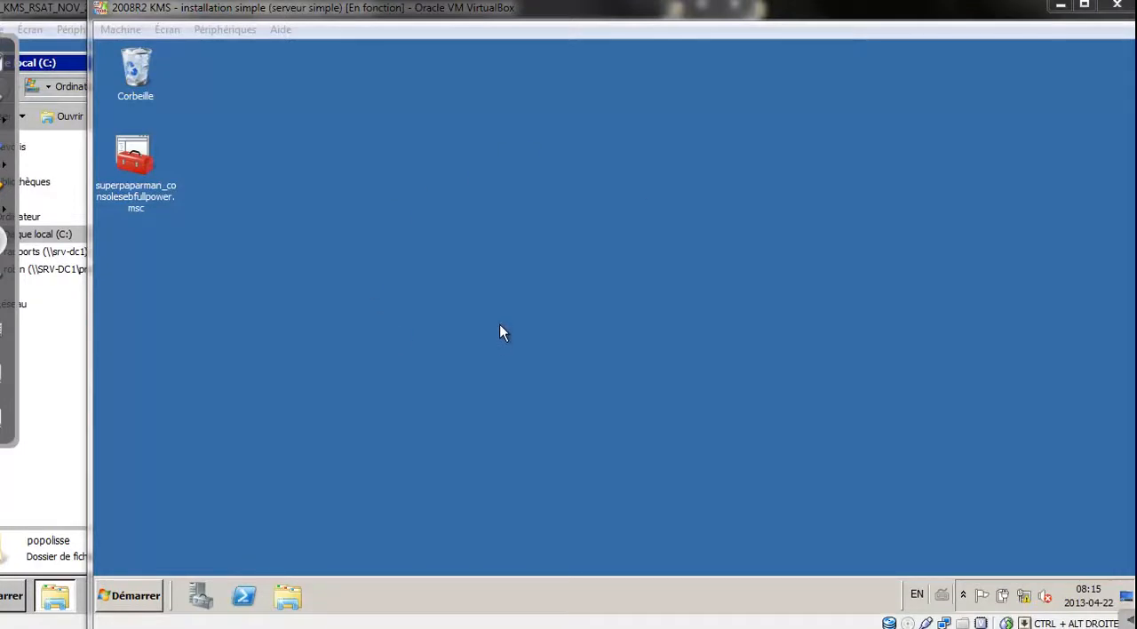
double_click(142, 164)
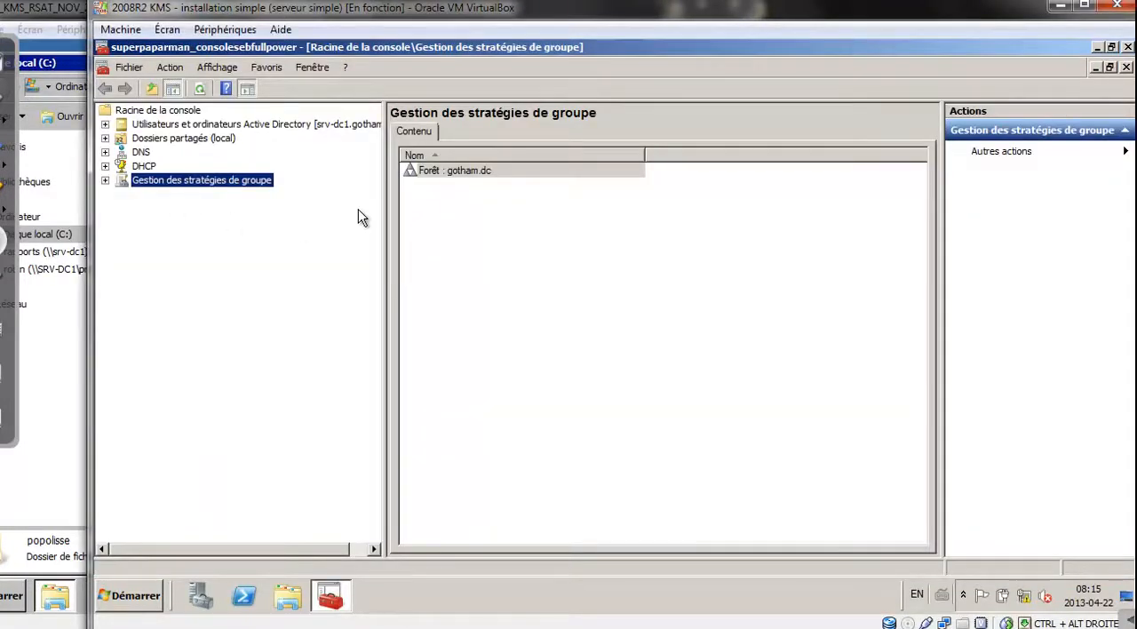
left_click(105, 181)
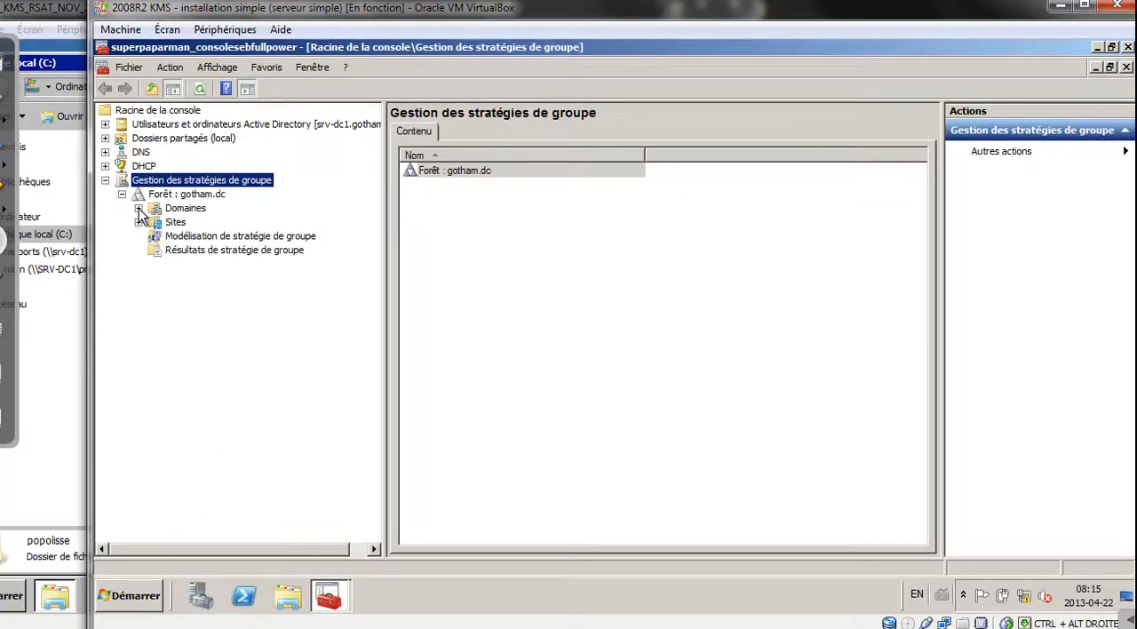
left_click(138, 208)
left_click(155, 222)
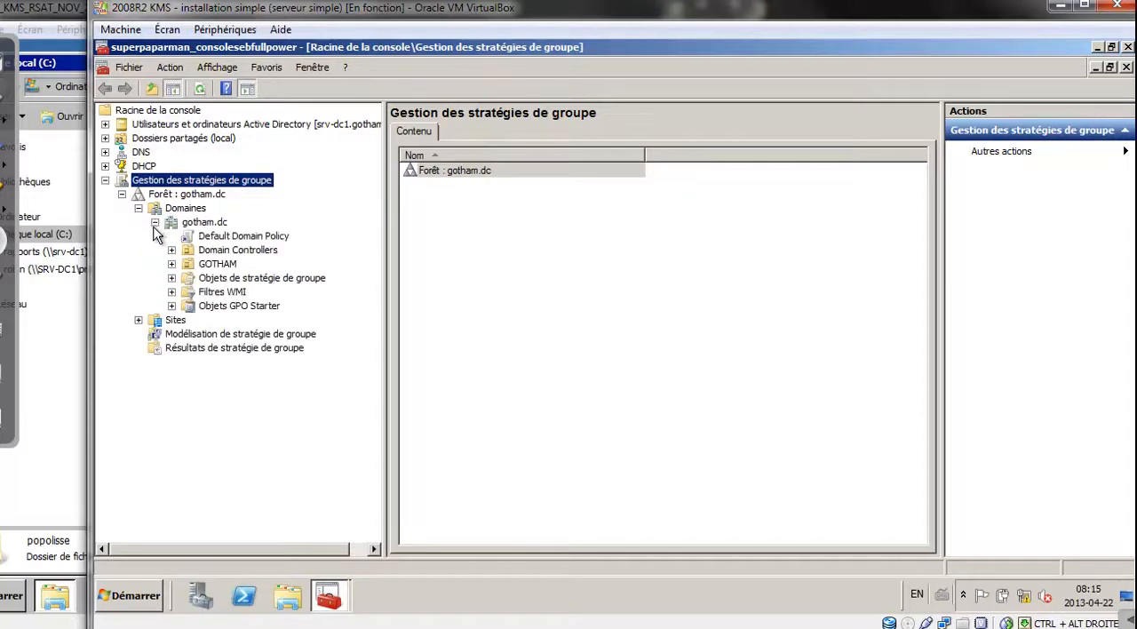
left_click(172, 278)
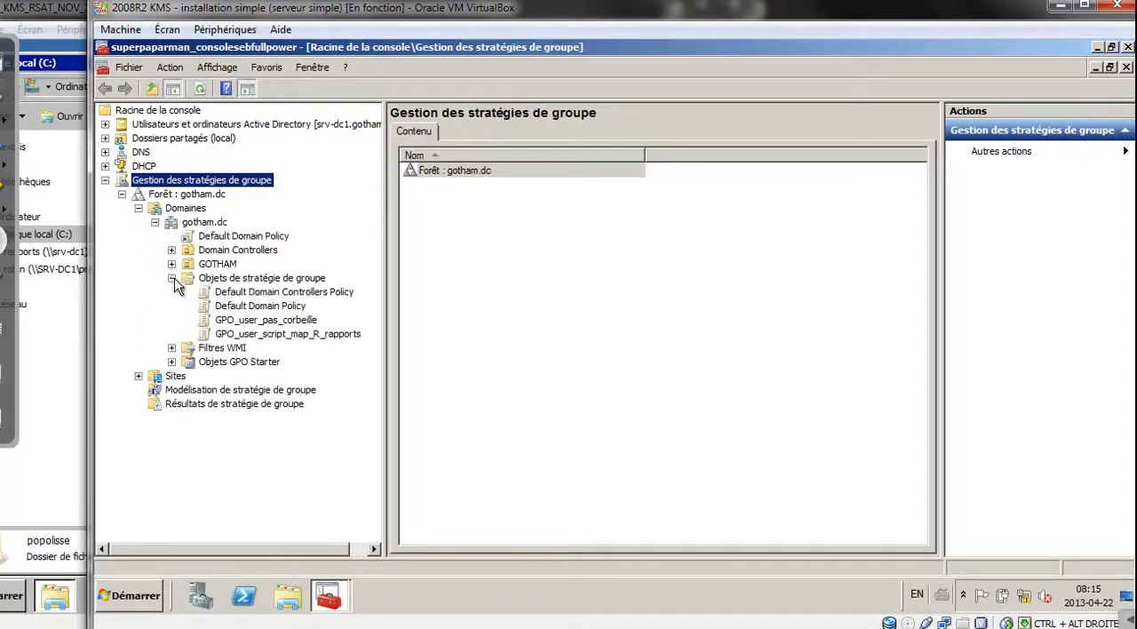
left_click(247, 279)
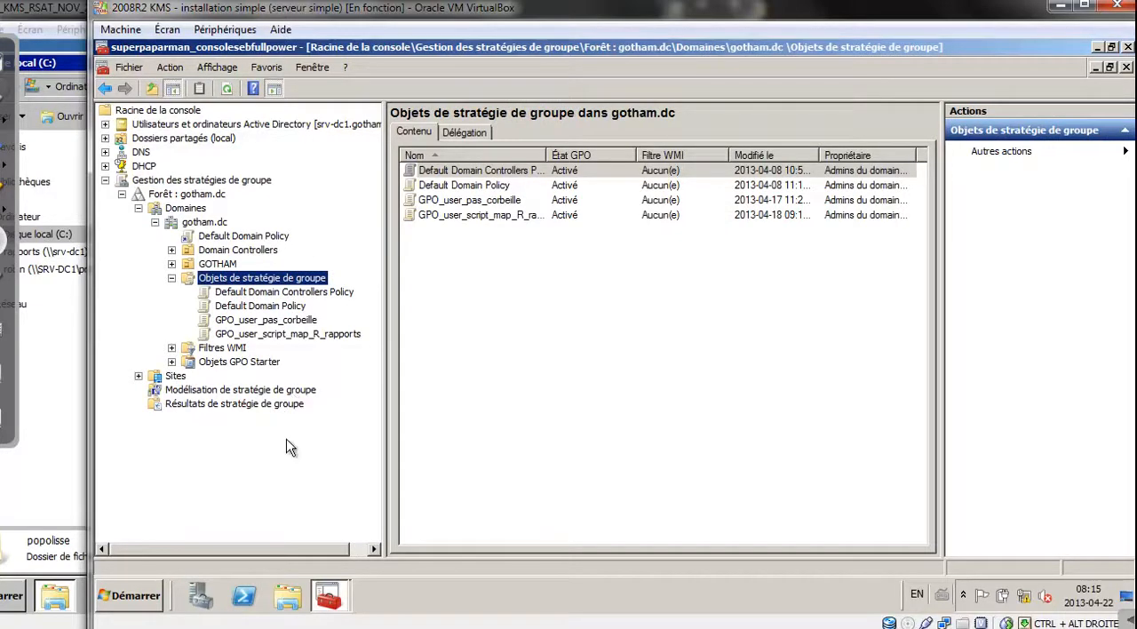
Create a new group policy object named GPO_ordi_DEMO without a starter GPO
right_click(284, 282)
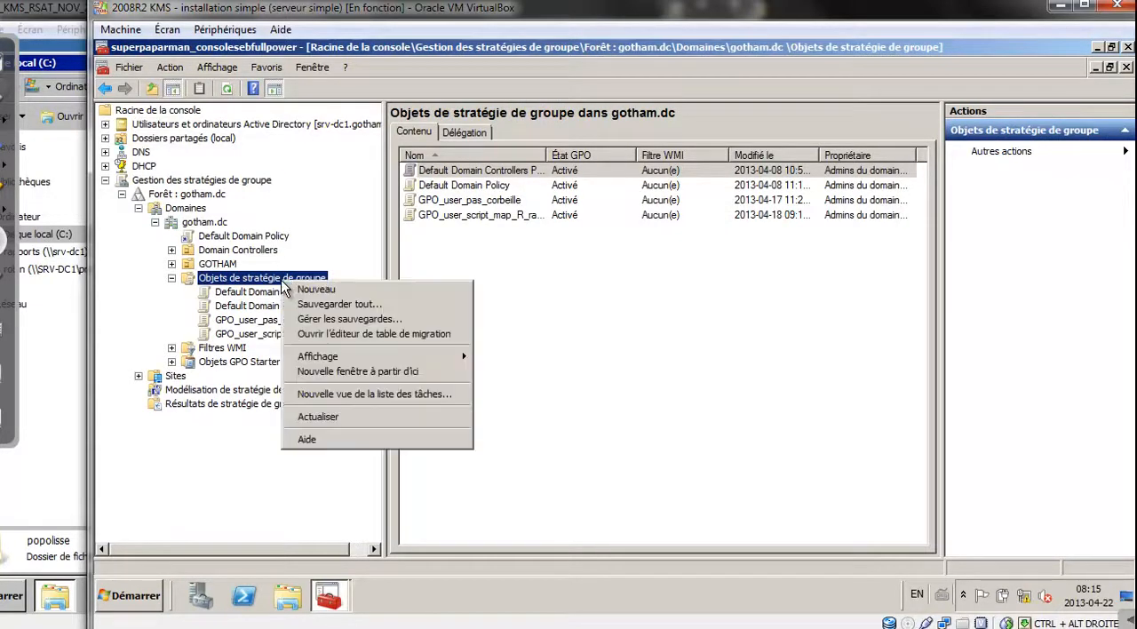
left_click(305, 290)
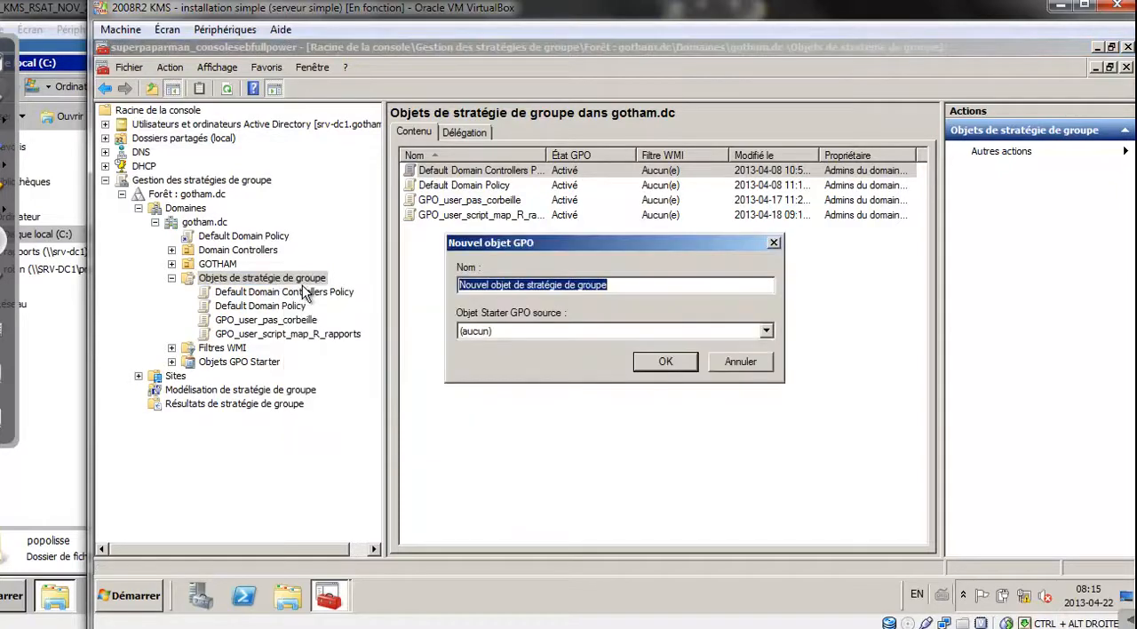
type("GPO")
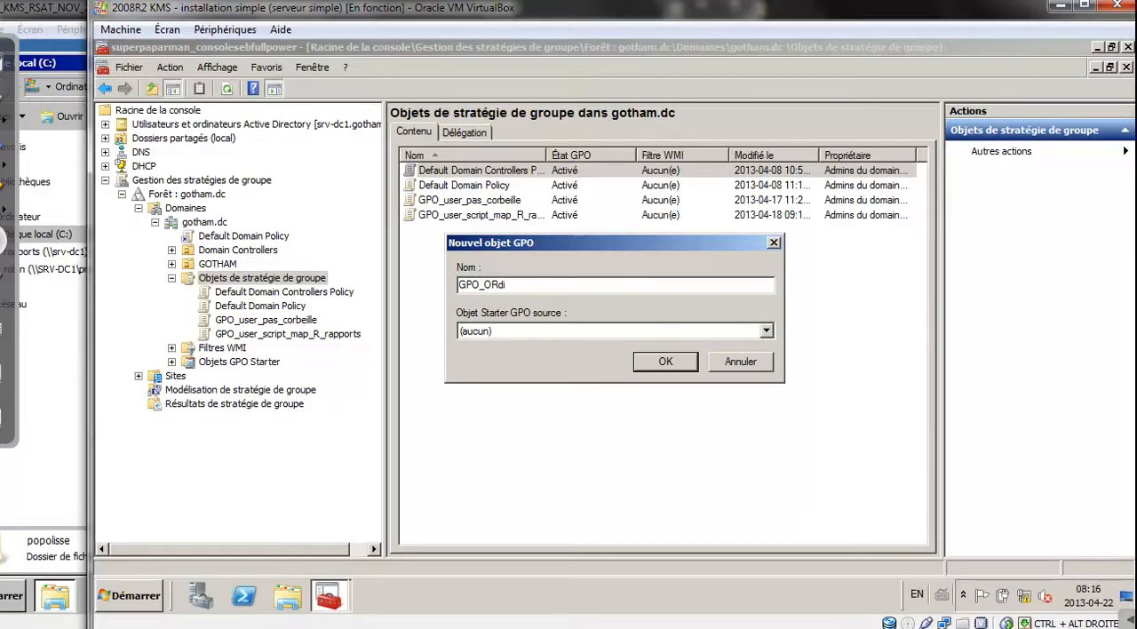
type("_O")
key("BackSpace")
left_click(665, 362)
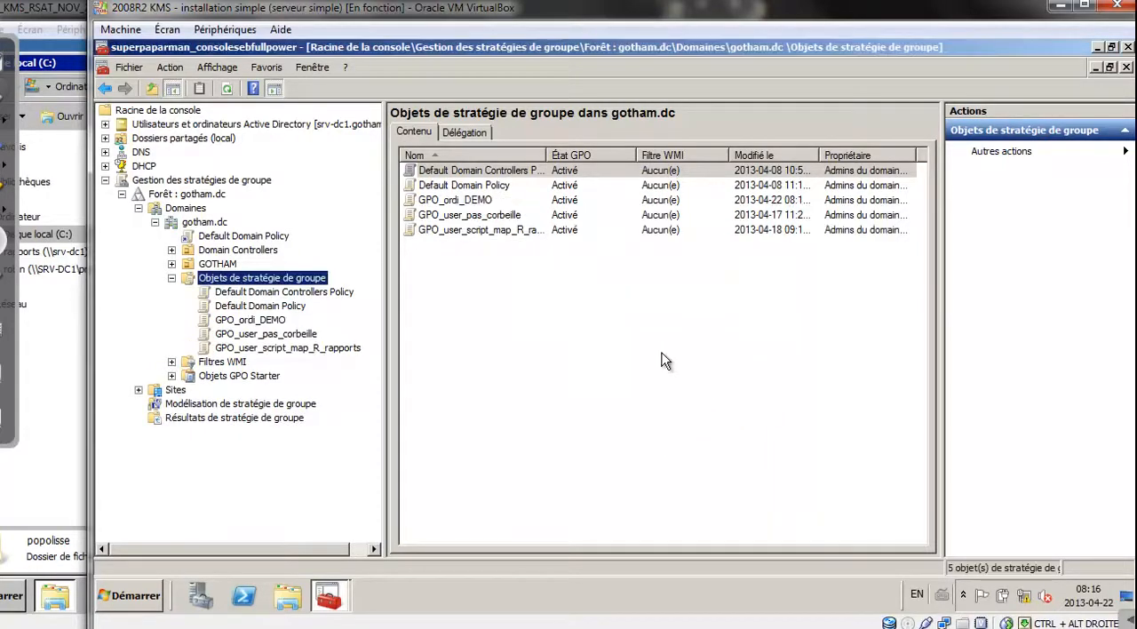
View the defined settings of GPO_ordi_DEMO and open the policy for editing
left_click(252, 322)
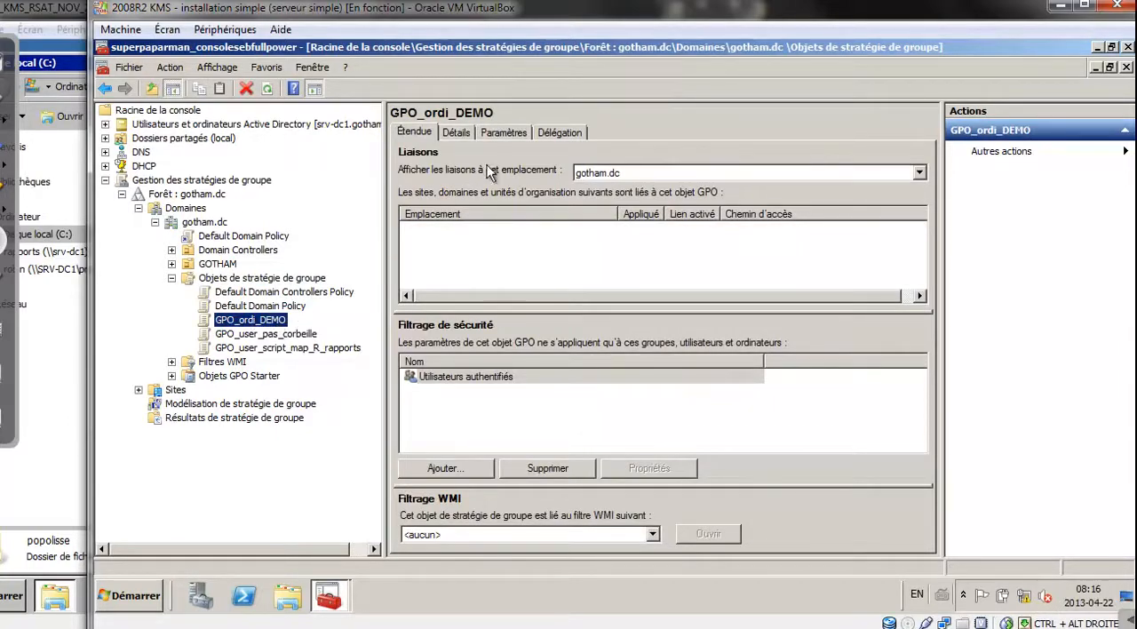
left_click(513, 133)
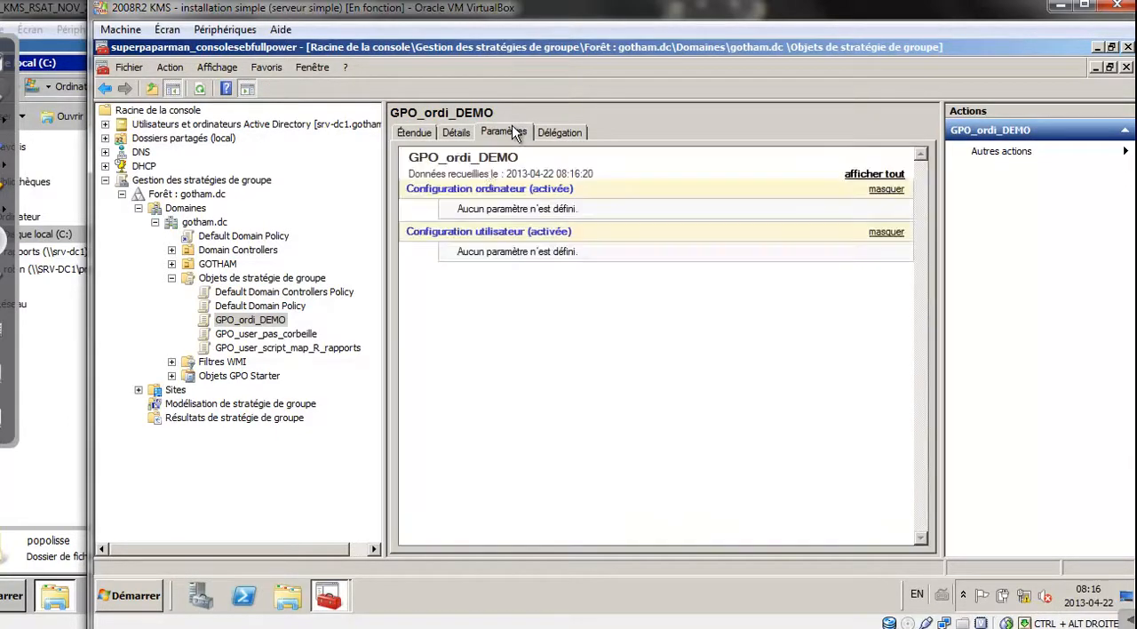
right_click(240, 322)
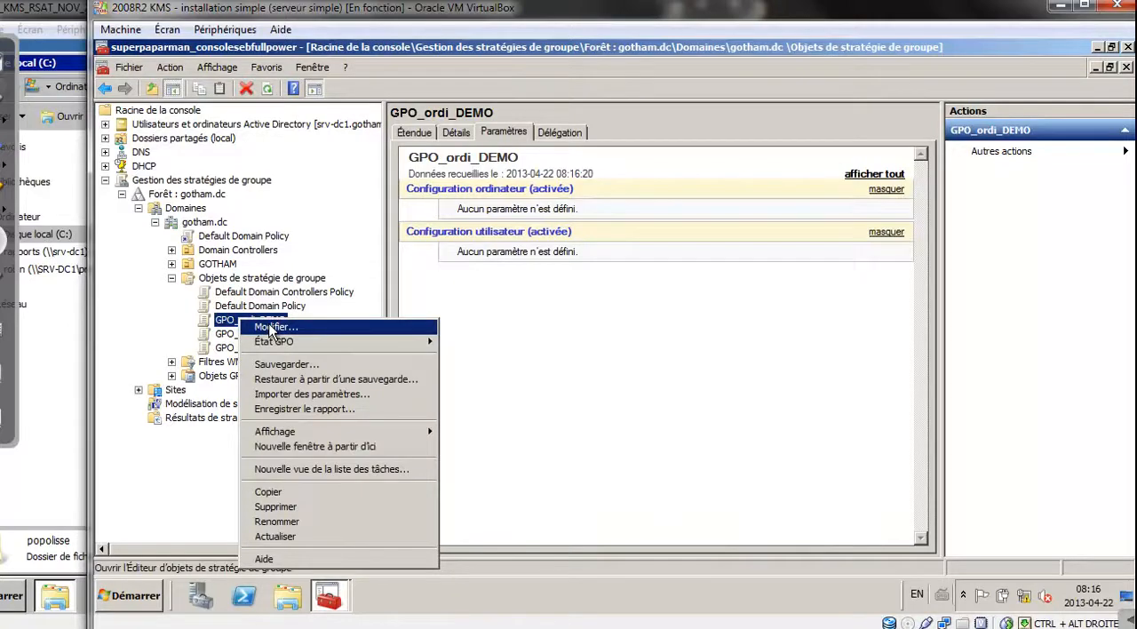
left_click(272, 328)
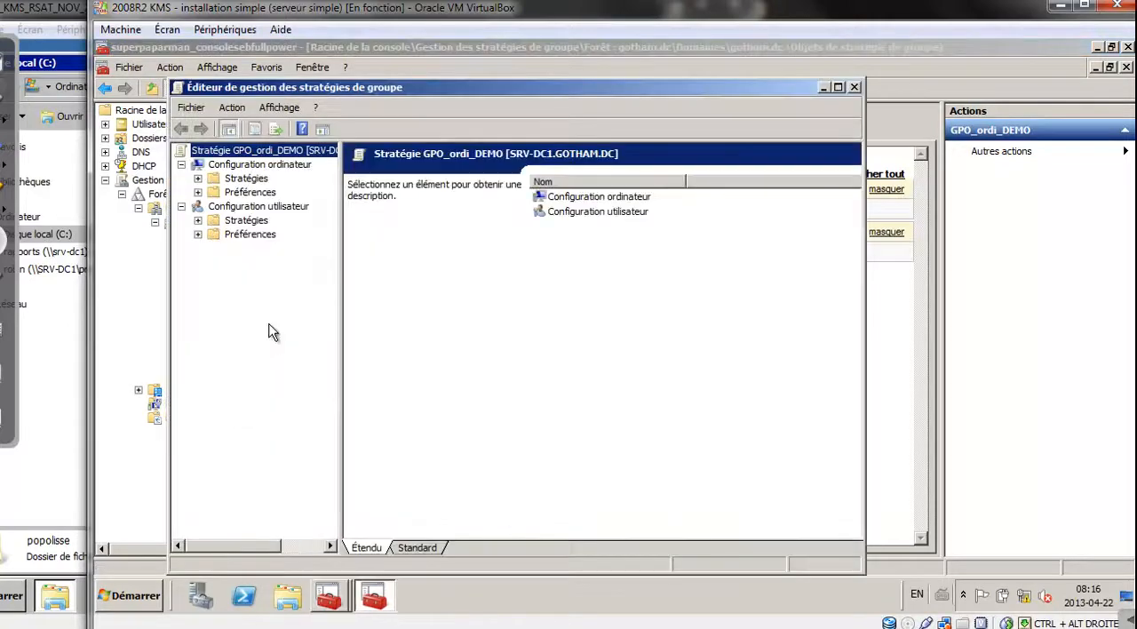
Under the computer configuration's Modèles d'administration, display the Windows PowerShell settings within Composants Windows
left_click(279, 166)
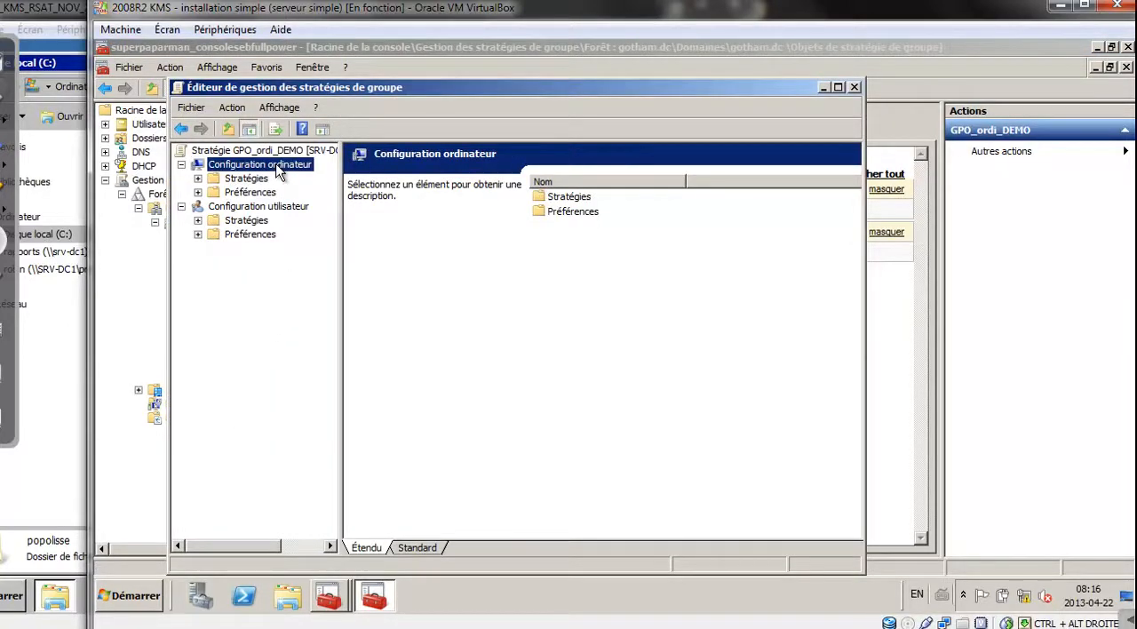
left_click(199, 178)
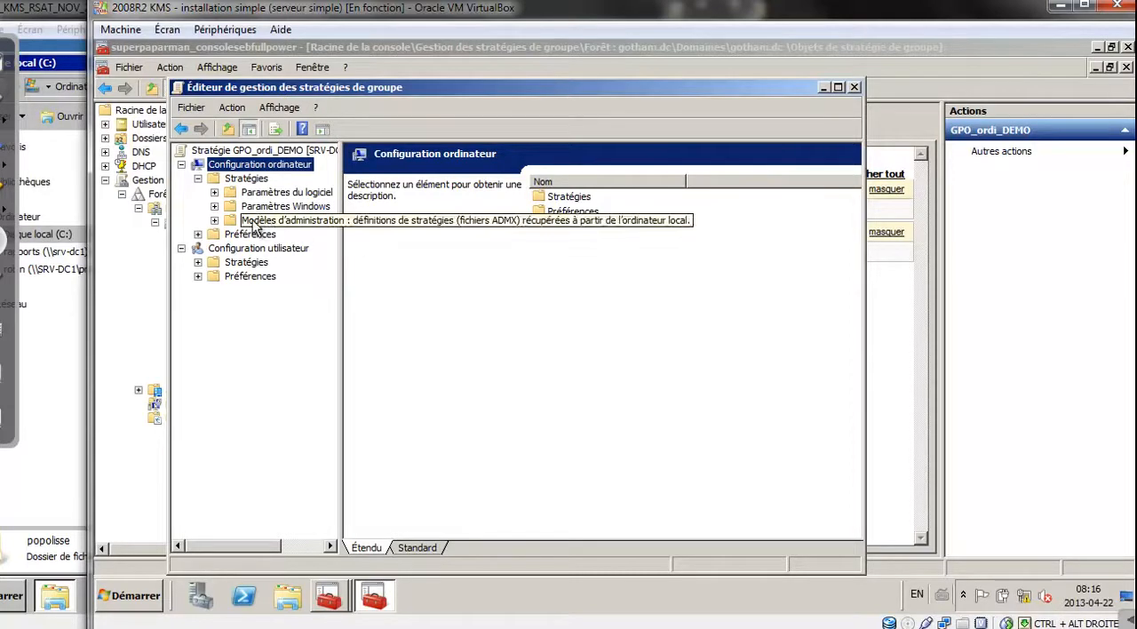
left_click(215, 206)
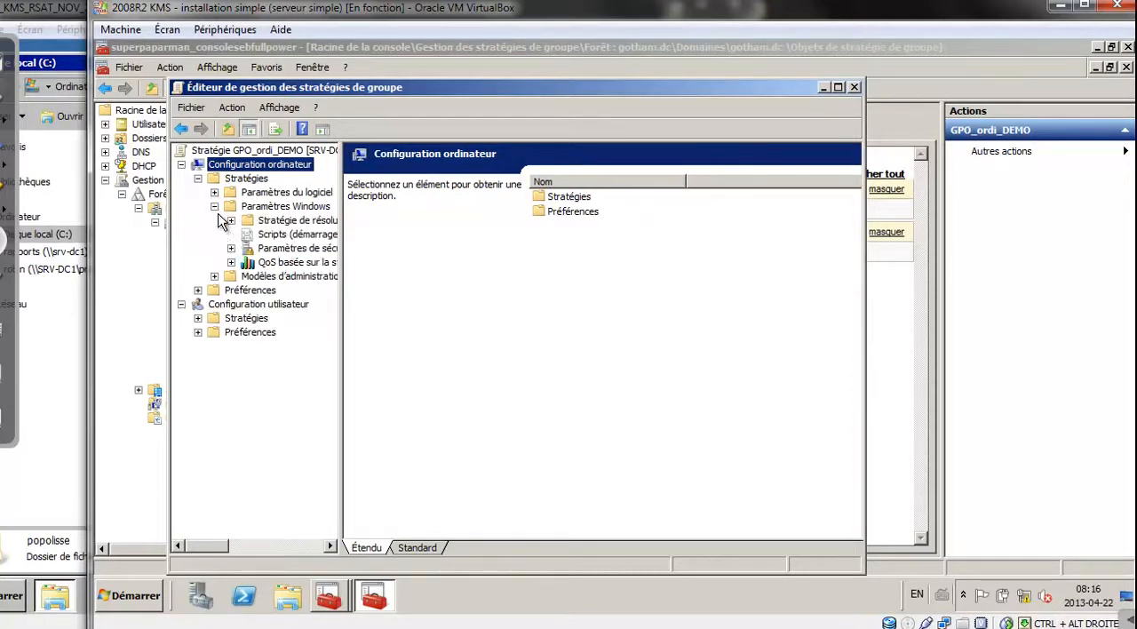
left_click(215, 206)
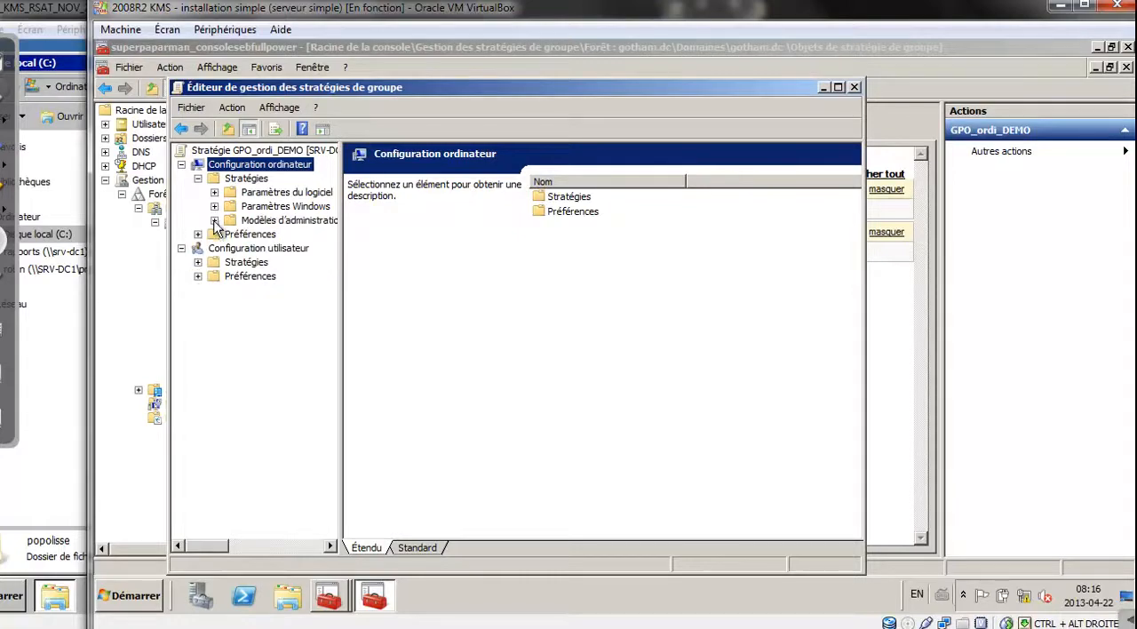
left_click(215, 219)
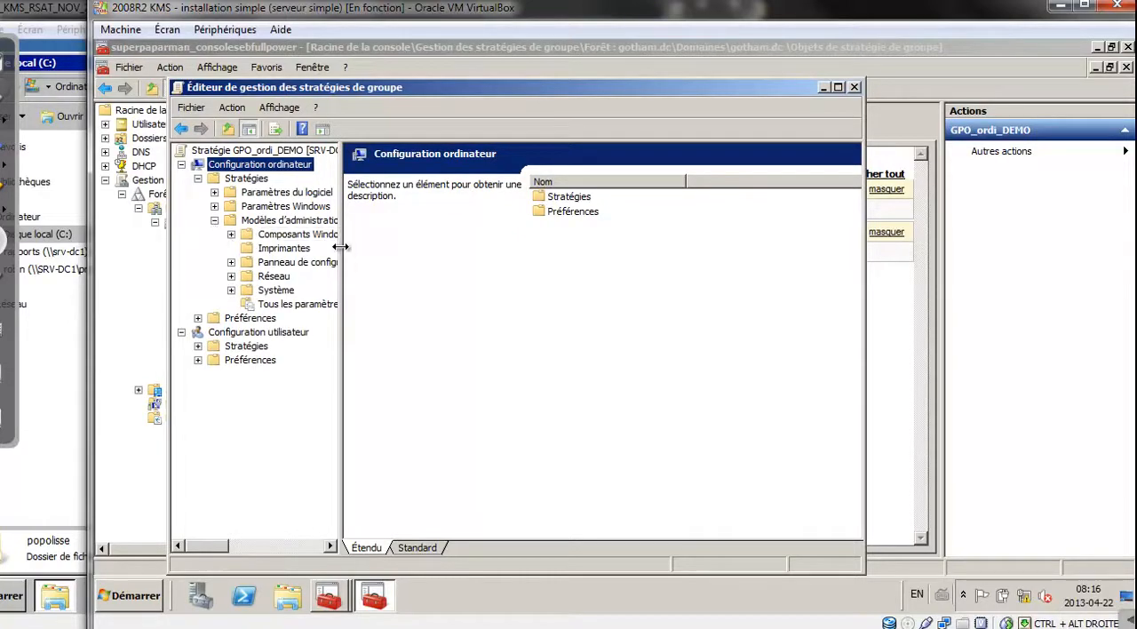
left_click_drag(343, 252, 460, 249)
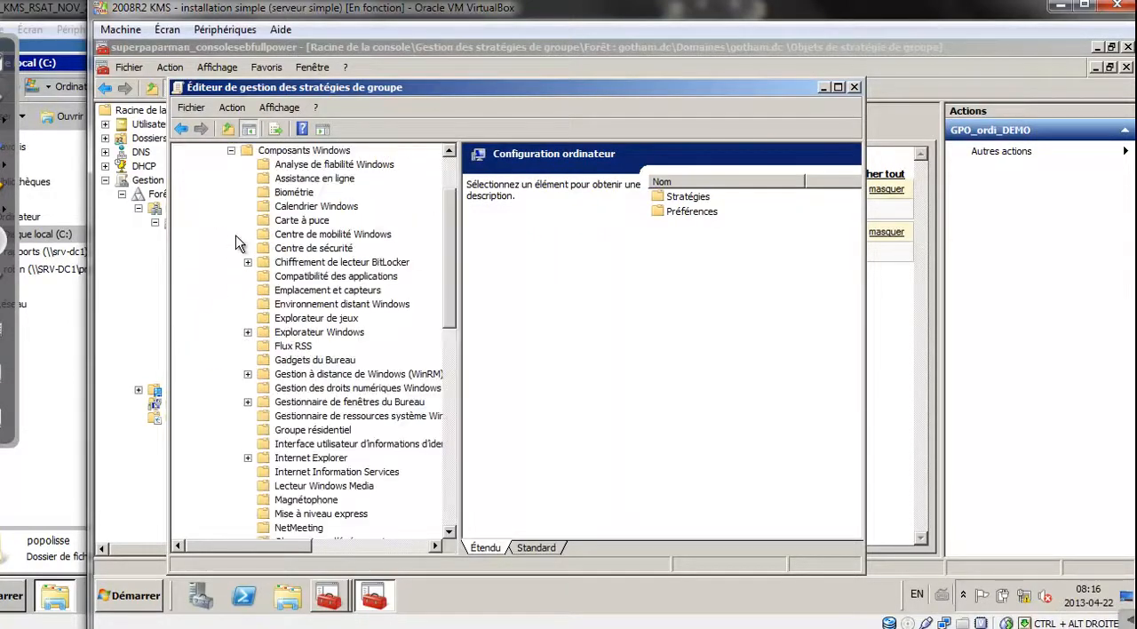
left_click(231, 234)
left_click_drag(452, 266, 452, 416)
left_click(328, 473)
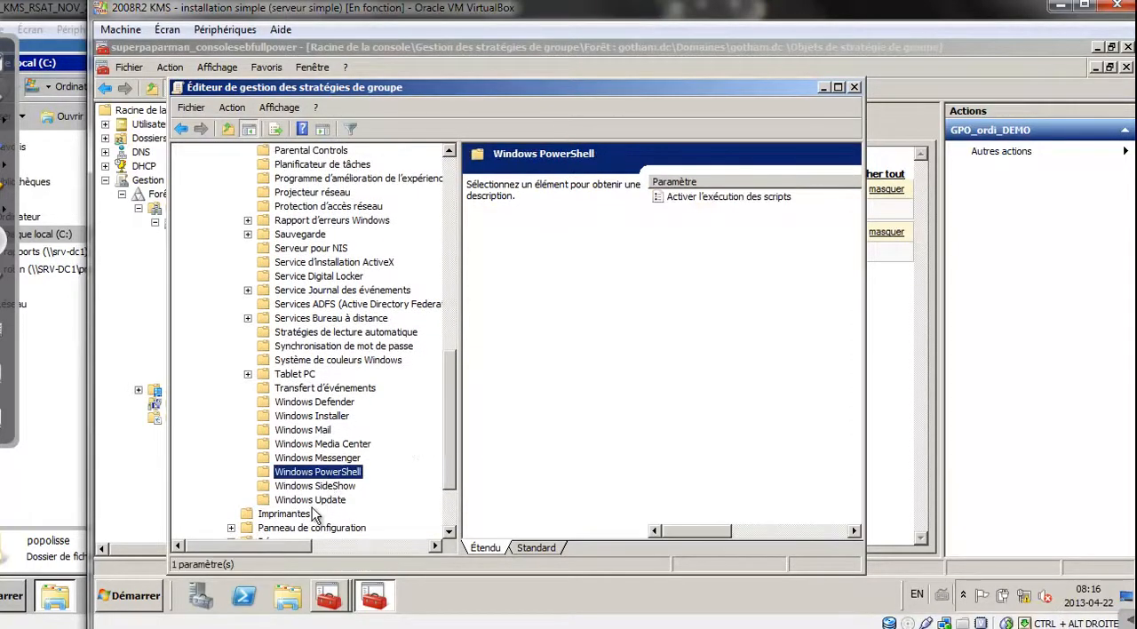
Set the Activer l'exécution des scripts policy to Activé and view the choices for Stratégie d'exécution
left_click(717, 198)
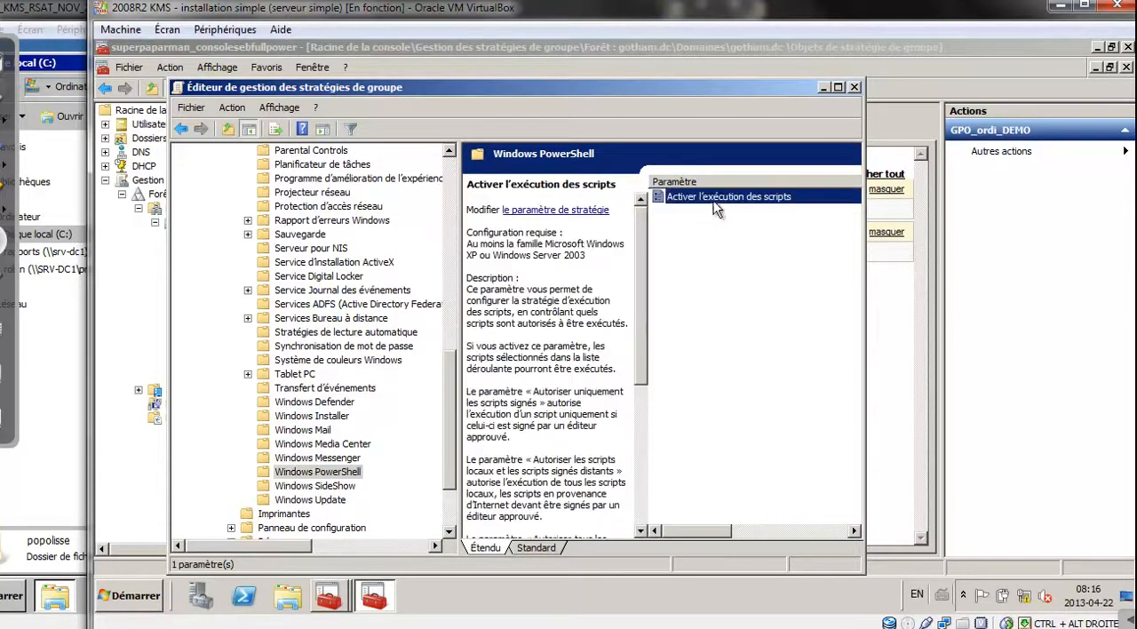
double_click(717, 200)
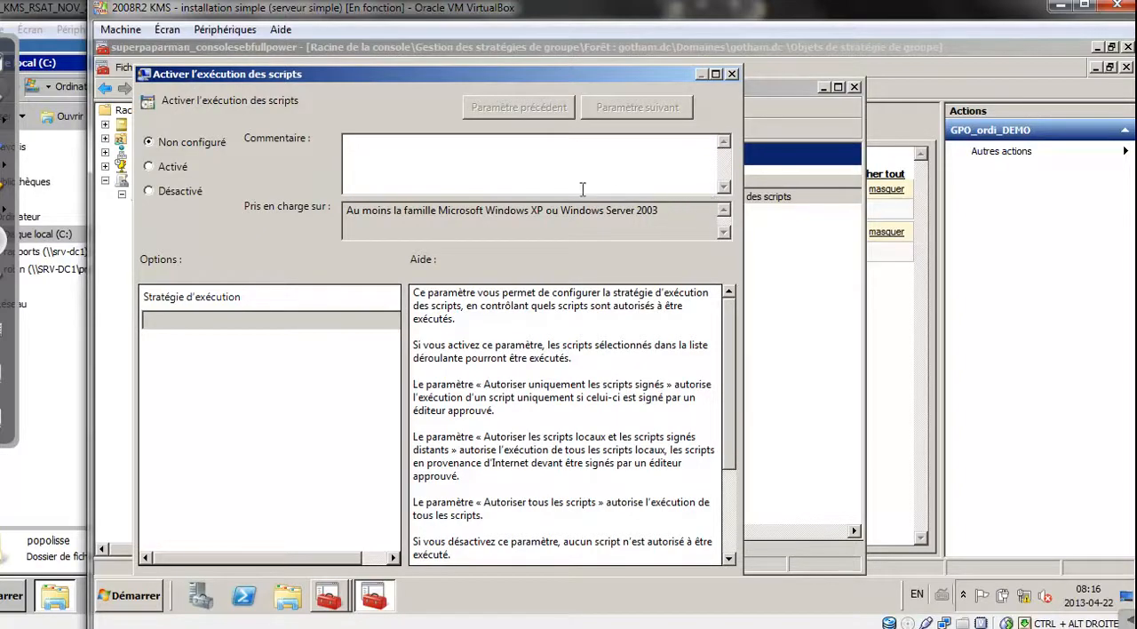
left_click(149, 167)
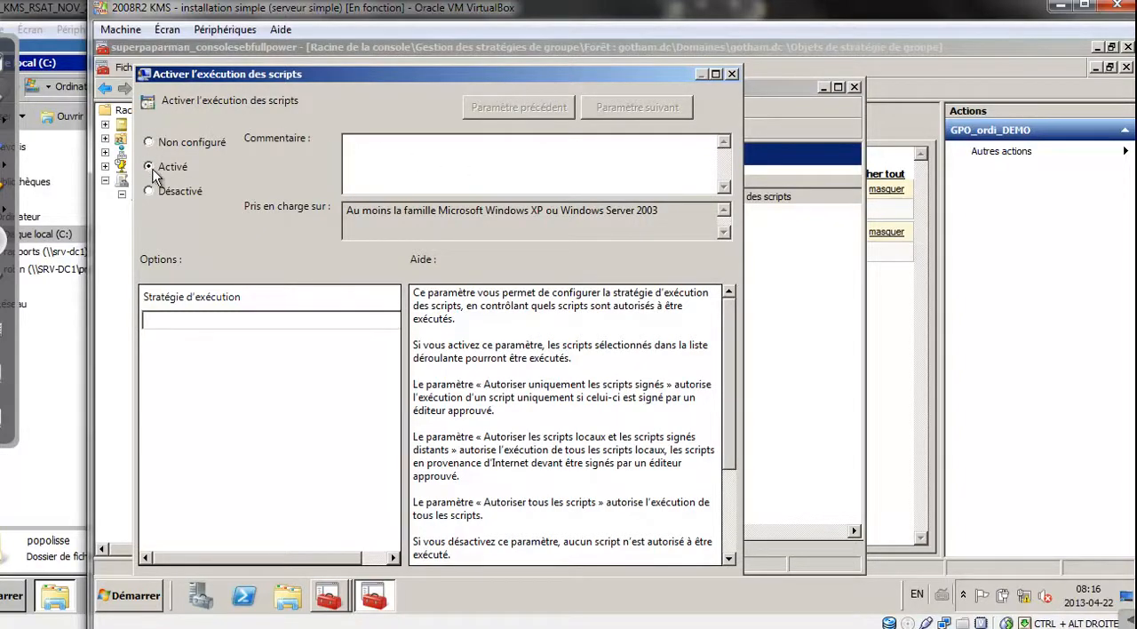
left_click(196, 322)
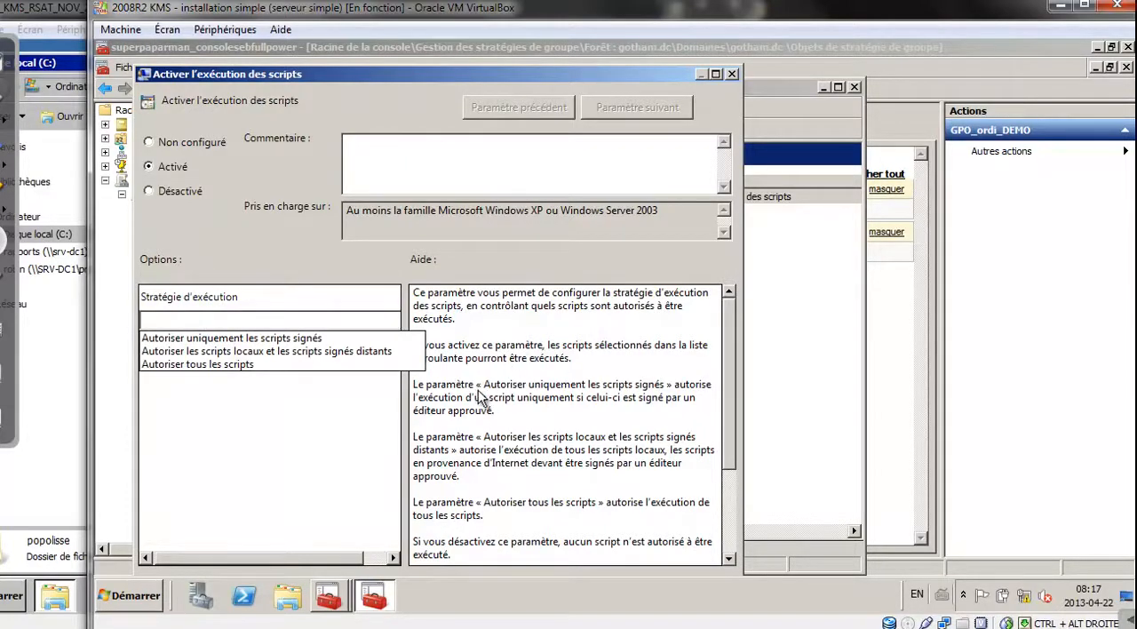
left_click(425, 627)
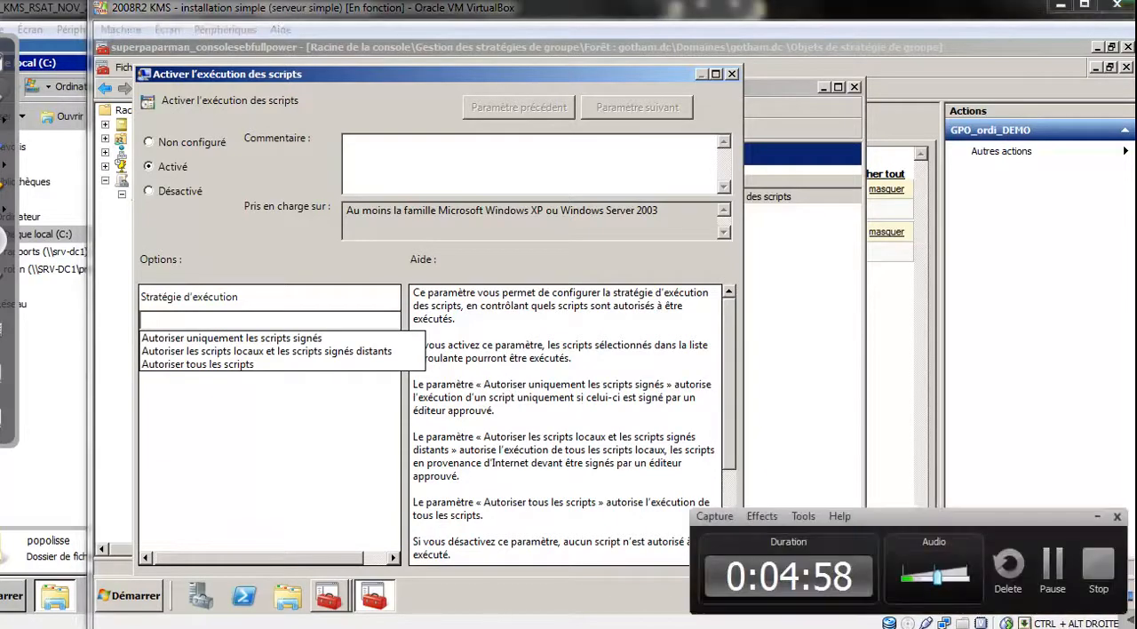
left_click(1035, 561)
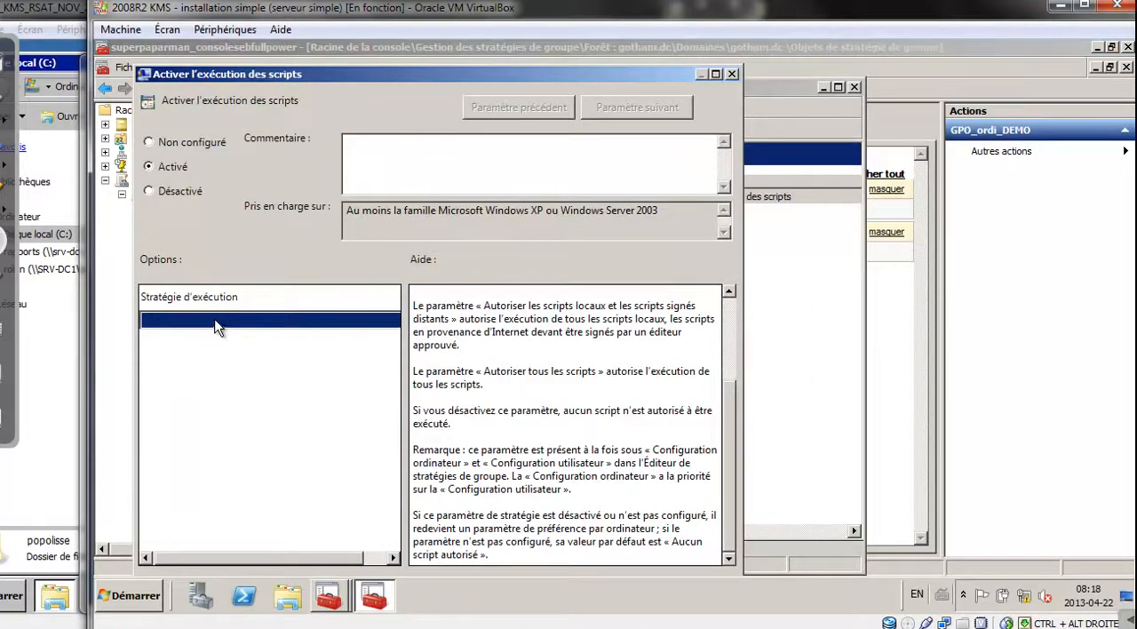
left_click(219, 321)
left_click(222, 324)
Switch to Windows PowerShell and display the help with get-help set-executionpolicy
left_click(435, 628)
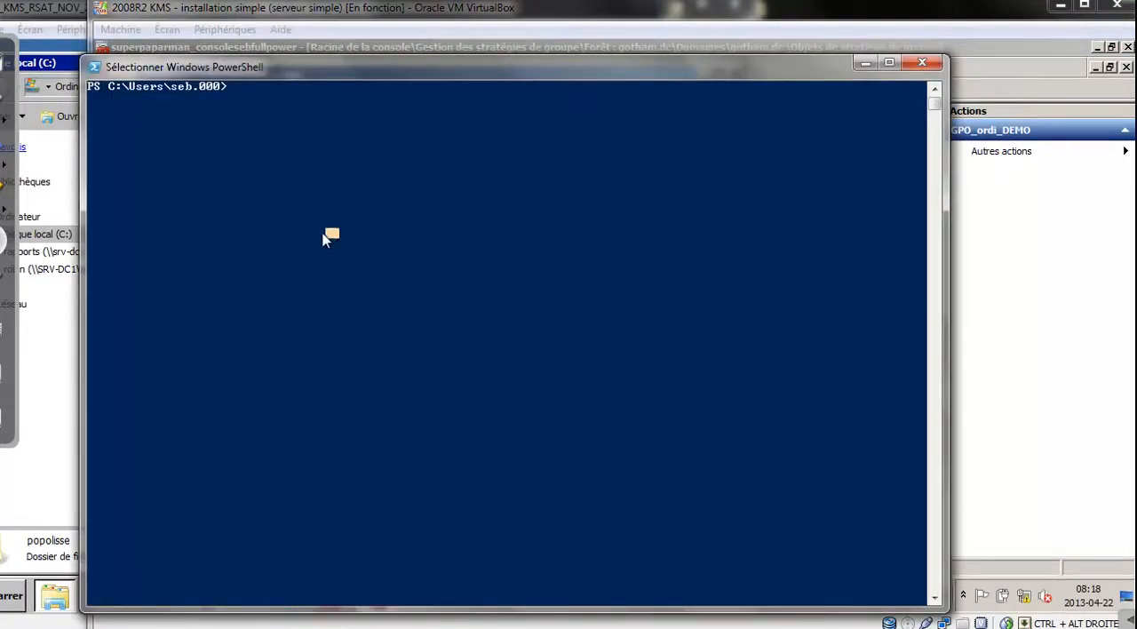
type("cls")
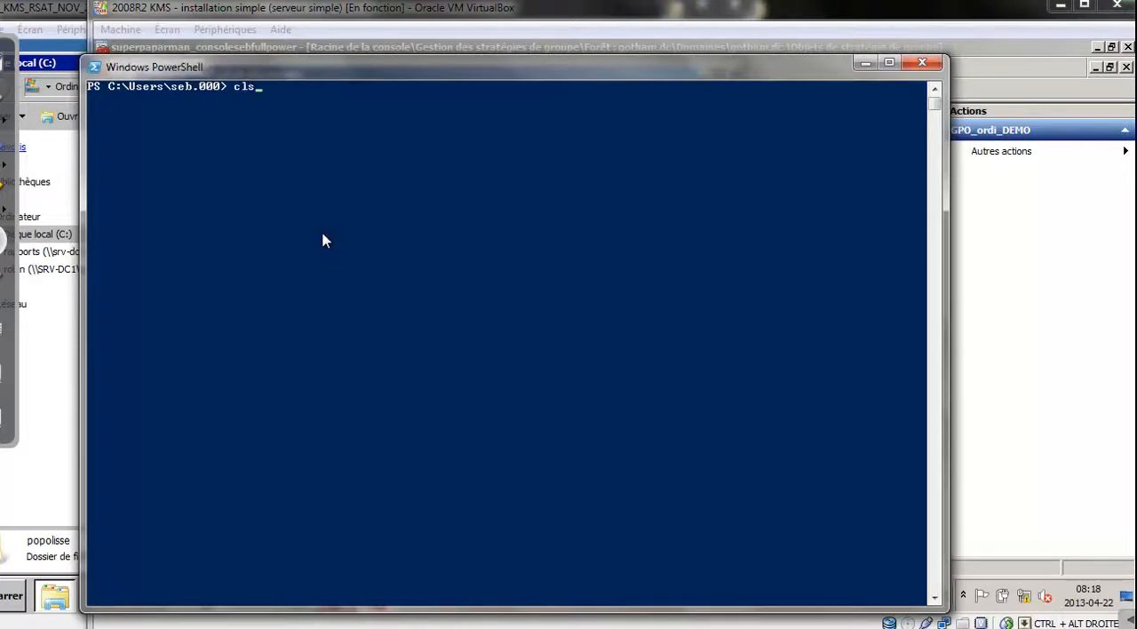
key("Up")
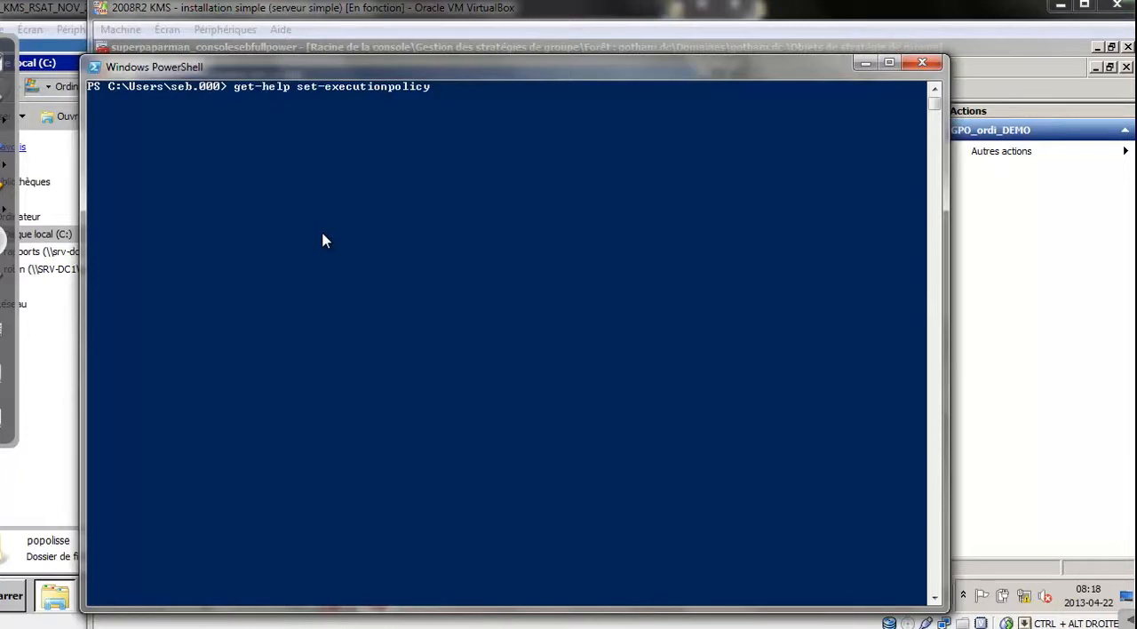
key("Return")
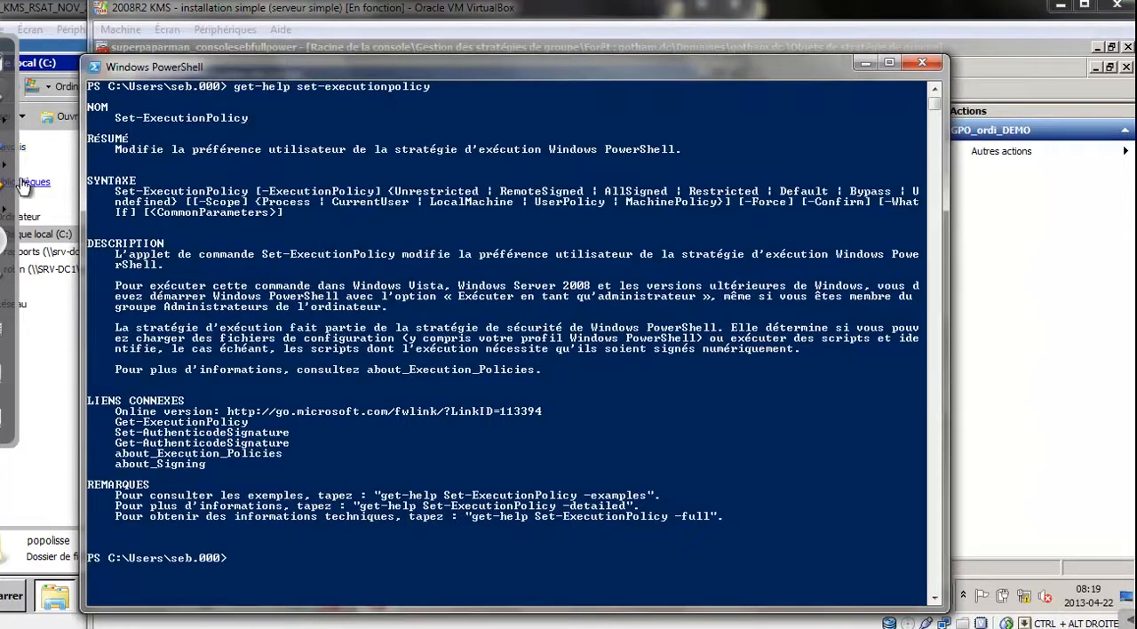
Circle Unrestricted, RemoteSigned, AllSigned and Restricted in red in the help's SYNTAXE section
left_click(3, 105)
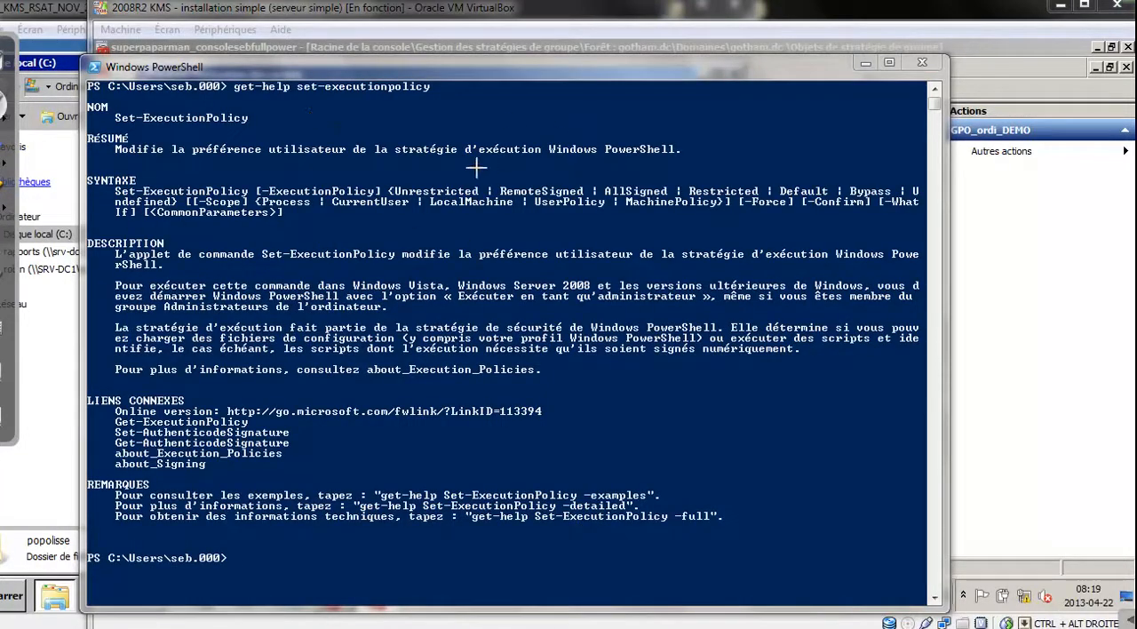
mouse_move(467, 168)
left_mouse_down()
mouse_move(402, 171)
mouse_move(494, 180)
left_mouse_up()
mouse_move(578, 173)
left_mouse_down()
mouse_move(498, 186)
mouse_move(591, 173)
left_mouse_up()
left_click_drag(672, 183, 684, 177)
left_click_drag(752, 170, 741, 174)
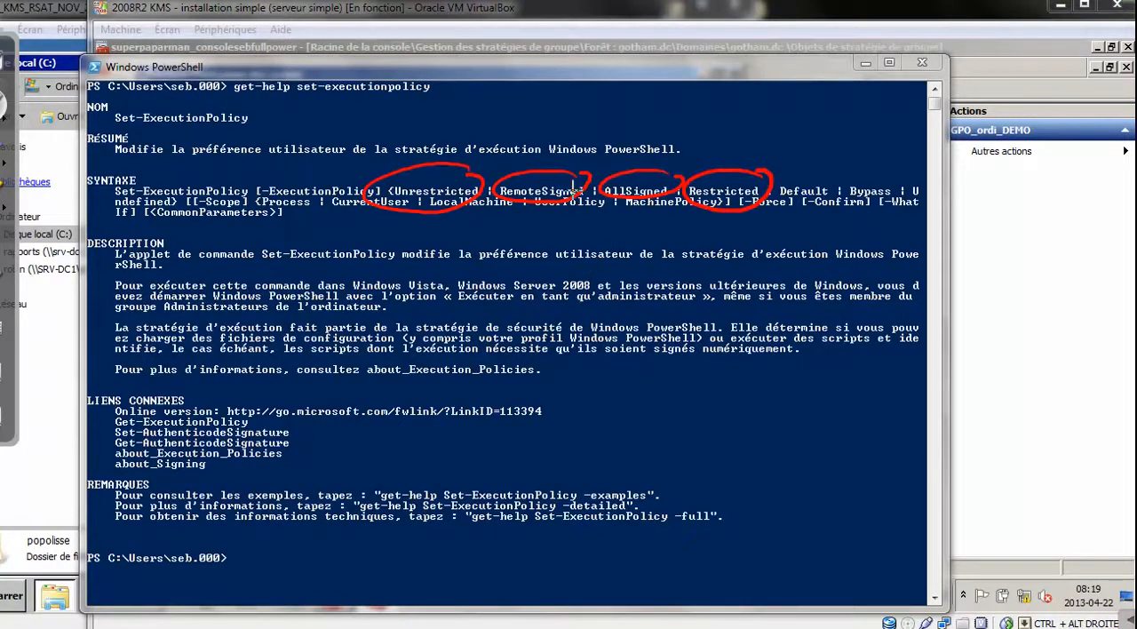
Emphasise Unrestricted and RemoteSigned with red arrows and extra circles, and erase the annotations
mouse_move(446, 122)
left_mouse_down()
mouse_move(444, 162)
mouse_move(458, 146)
left_mouse_up()
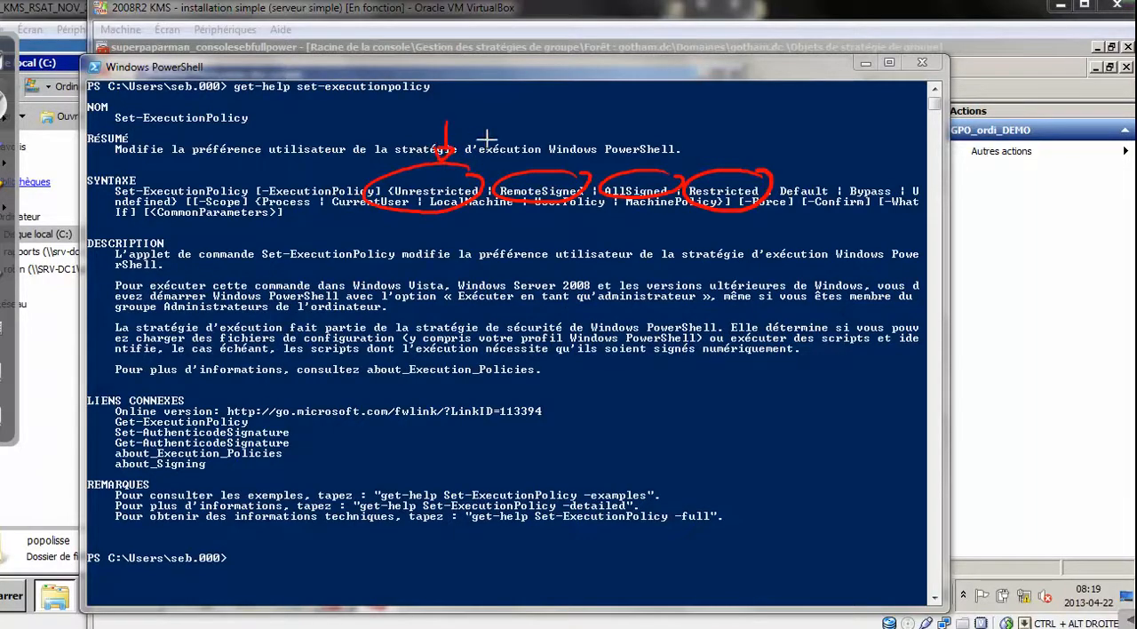
mouse_move(544, 126)
left_mouse_down()
mouse_move(546, 166)
mouse_move(558, 151)
mouse_move(535, 160)
left_mouse_up()
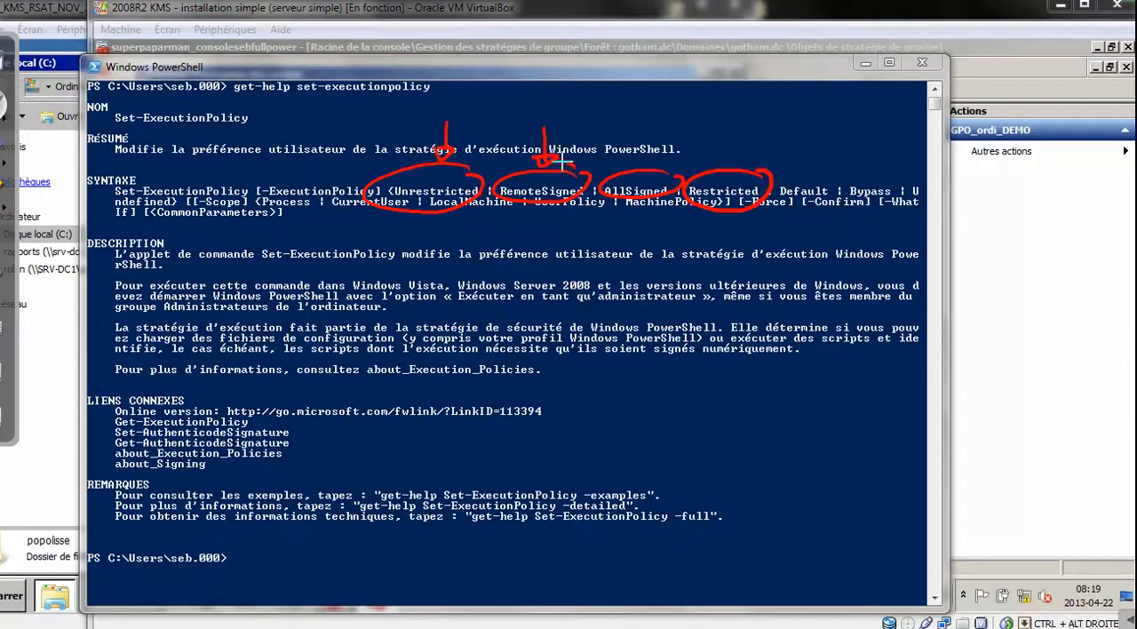
mouse_move(563, 161)
left_mouse_down()
mouse_move(527, 228)
mouse_move(586, 168)
mouse_move(477, 172)
mouse_move(418, 227)
left_mouse_up()
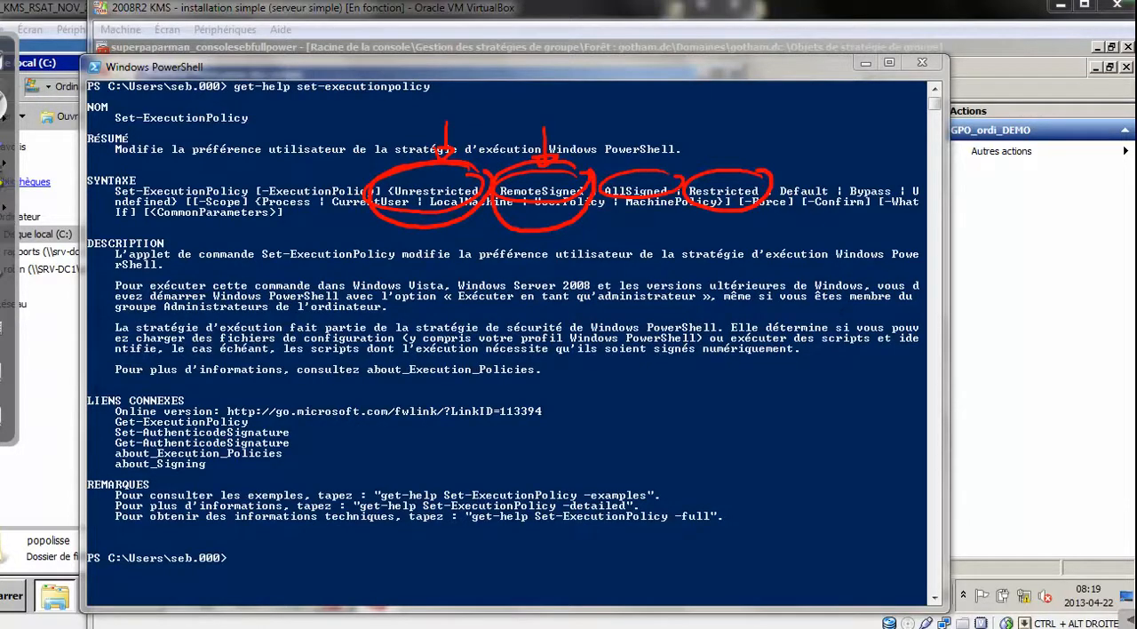
left_click(3, 148)
left_click_drag(378, 182, 766, 186)
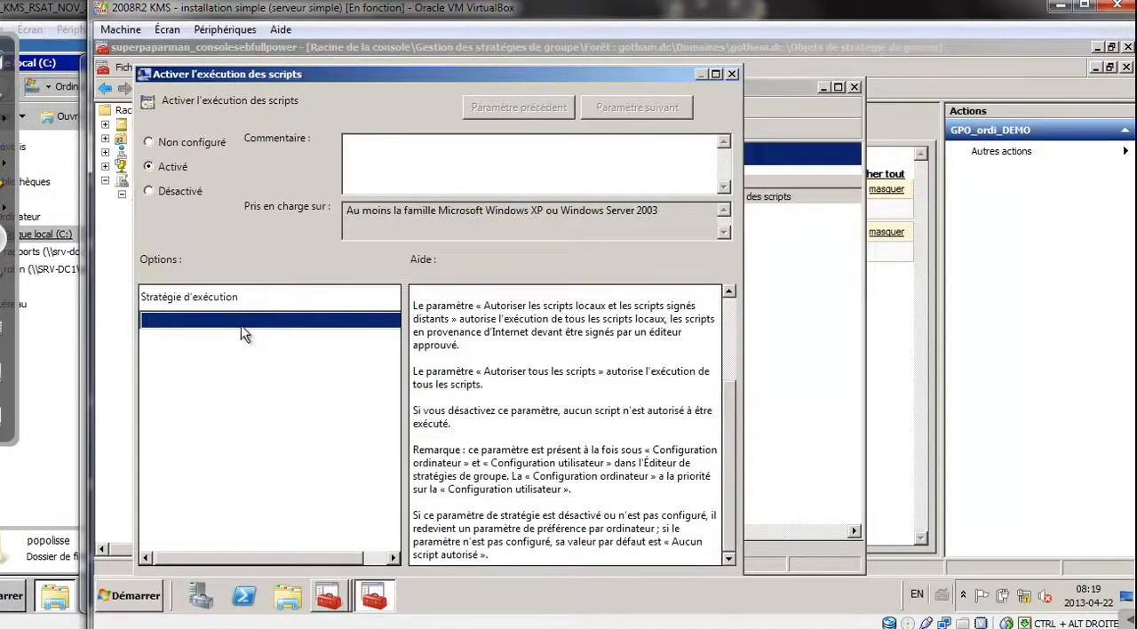
Return to the script policy in the virtual machine and set Stratégie d'exécution to Autoriser tous les scripts
left_click(242, 326)
left_click(222, 322)
left_click(341, 322)
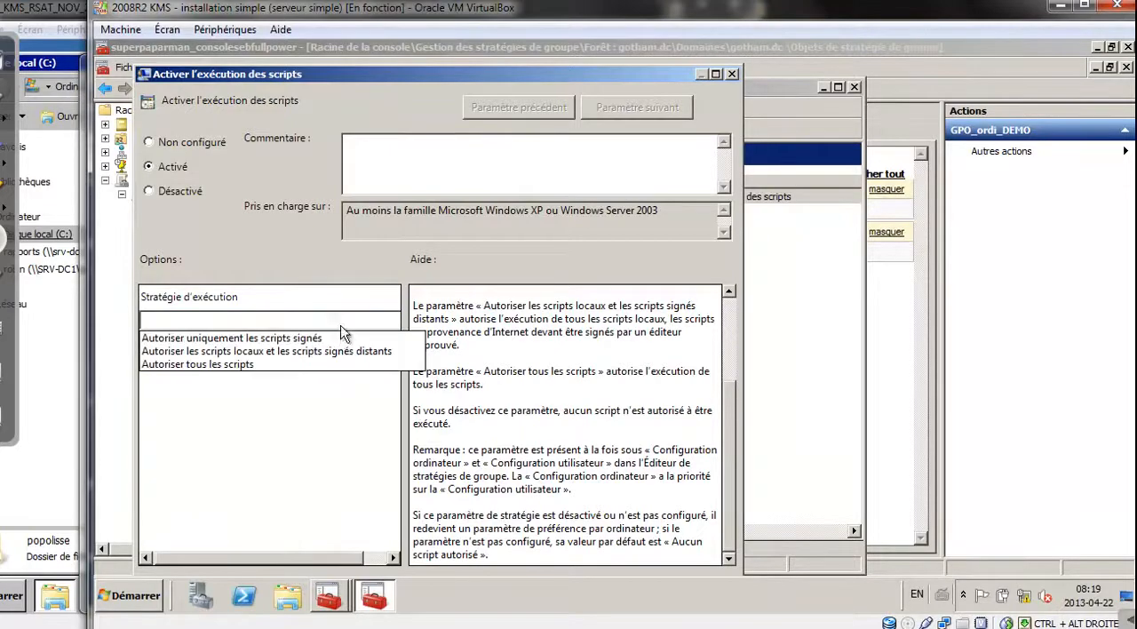
left_click(256, 365)
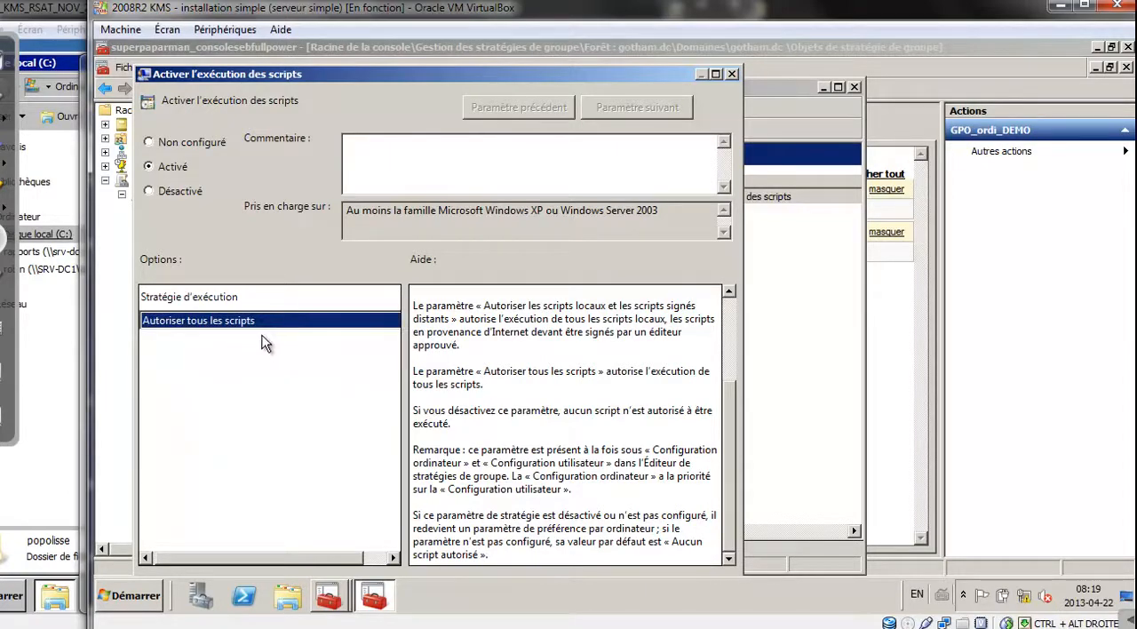
Set Stratégie d'exécution to Autoriser les scripts locaux et les scripts signés distants and save the policy setting
left_click(257, 322)
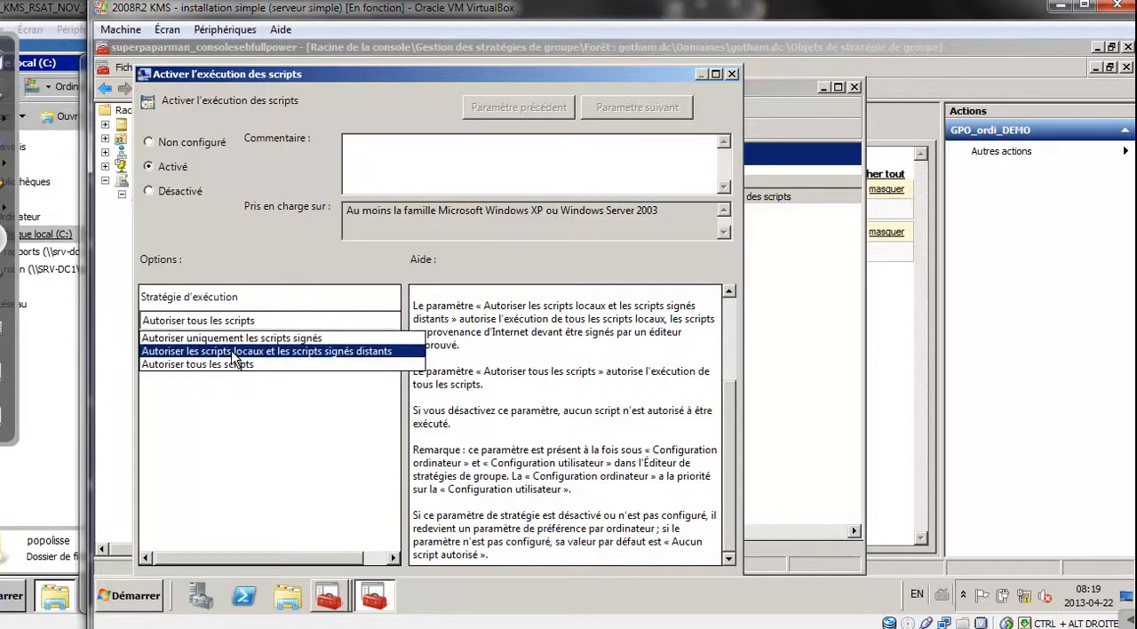
left_click(236, 352)
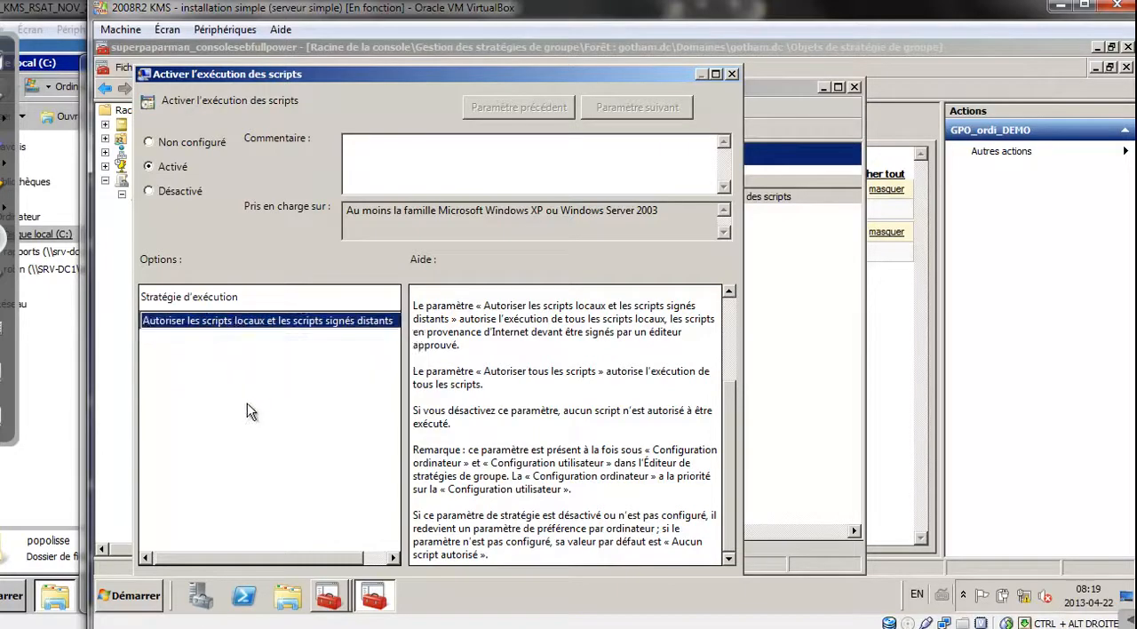
left_click_drag(487, 83, 512, 58)
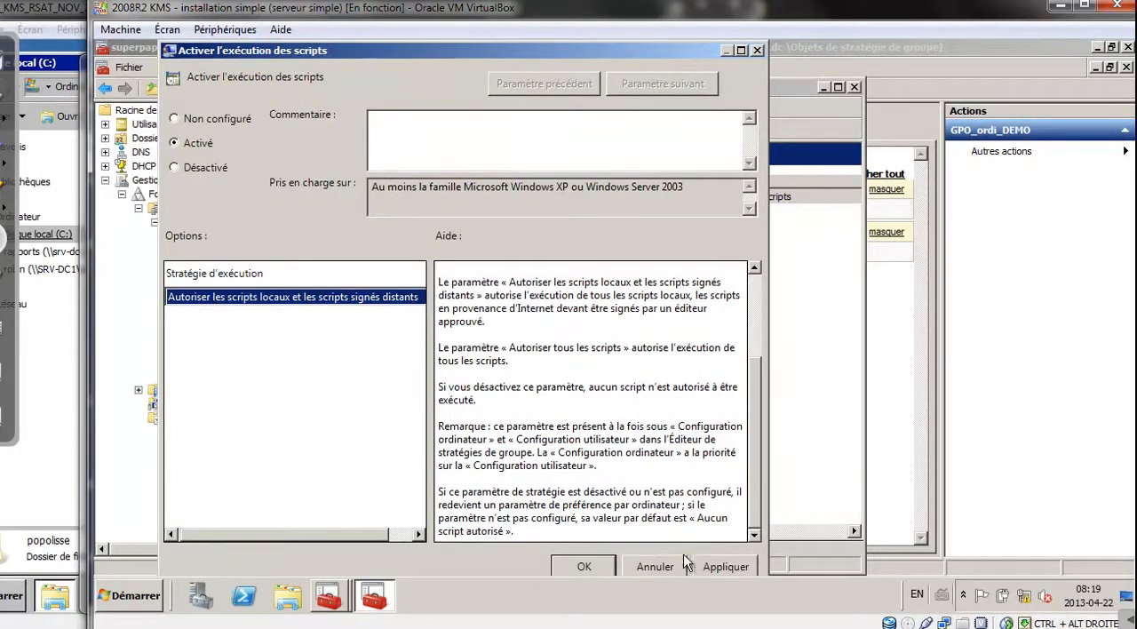
left_click(597, 567)
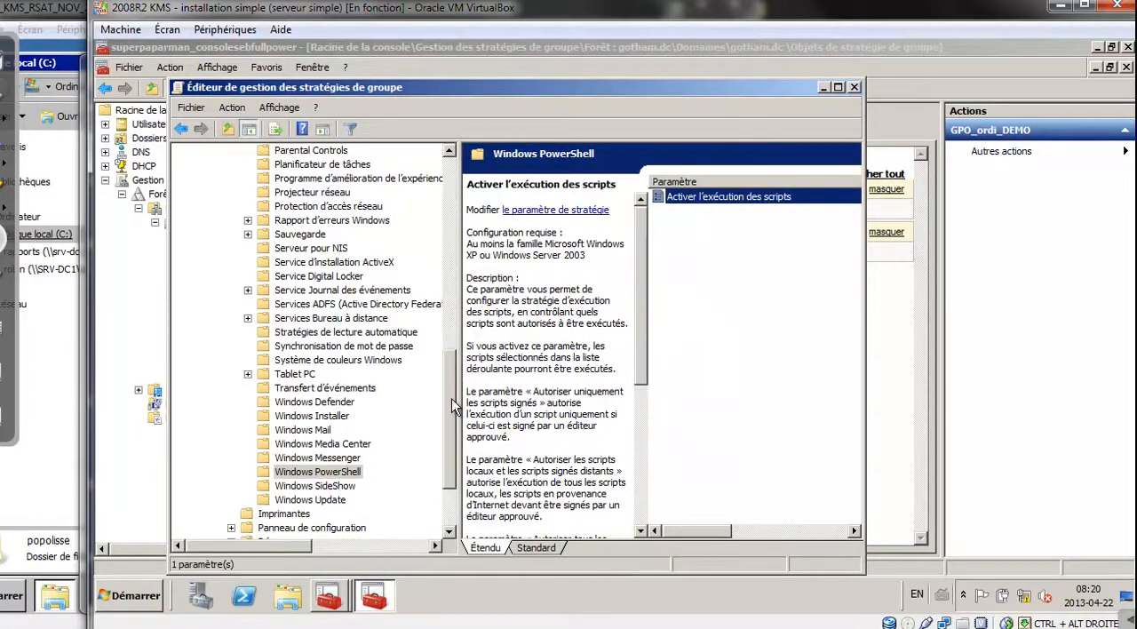
Display the Accès au stockage amovible settings from the Système templates in the Standard view
scroll(453, 404, "up", 15)
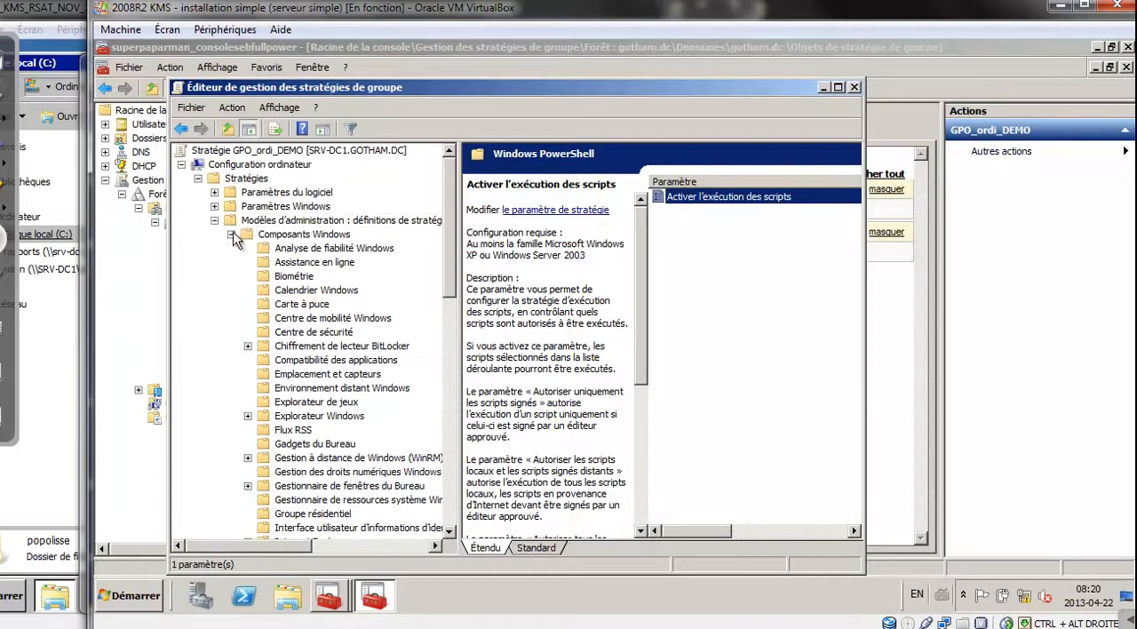
left_click(214, 221)
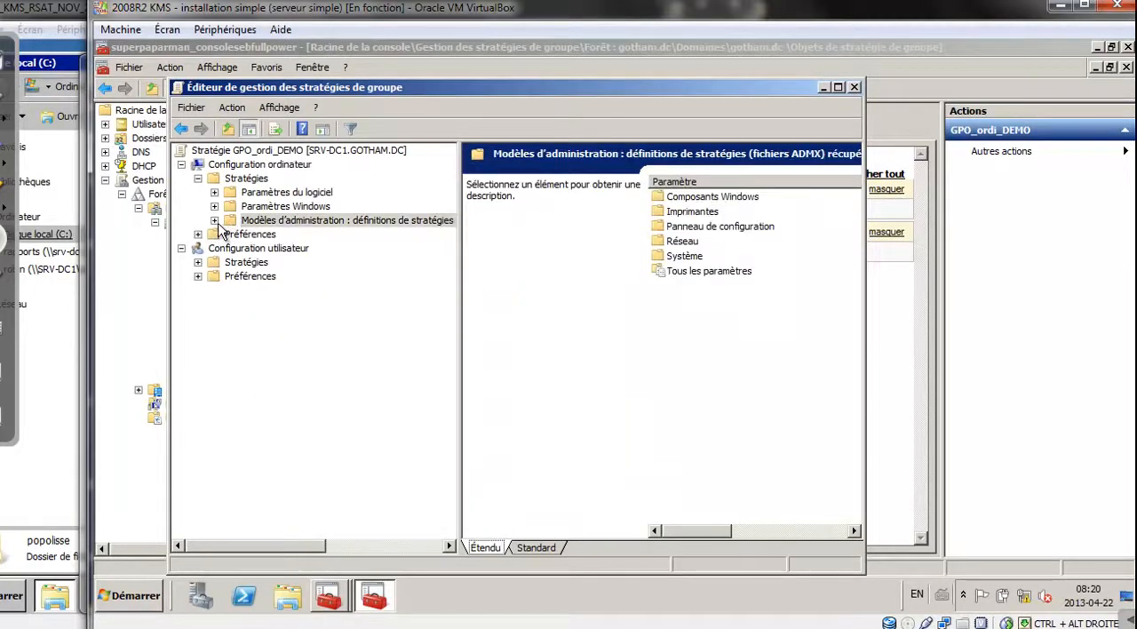
left_click(215, 221)
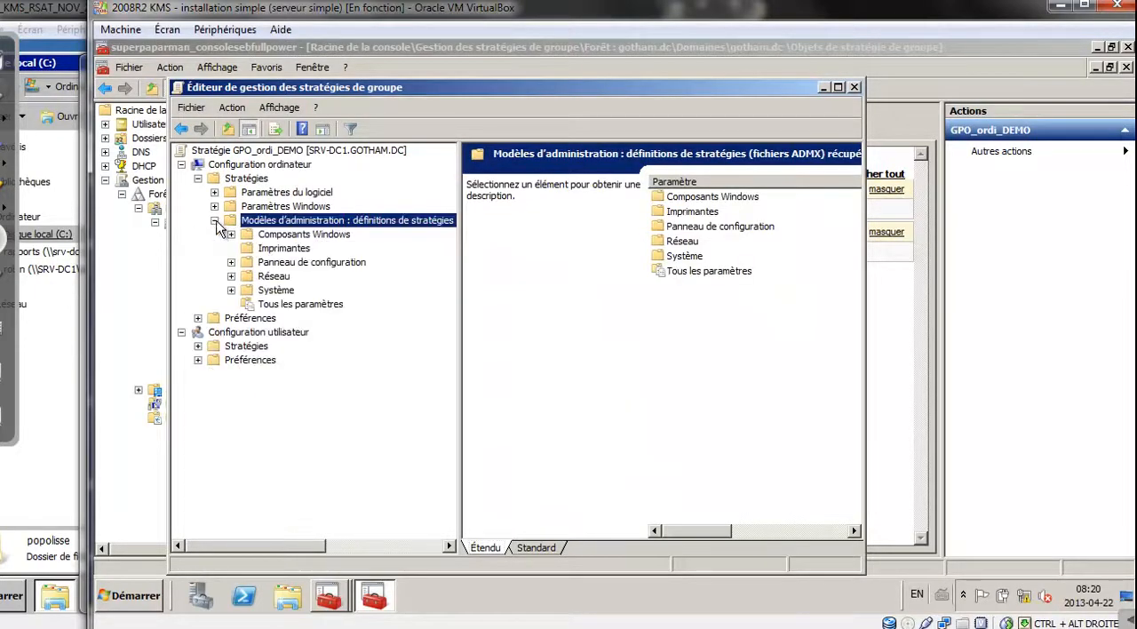
left_click(231, 291)
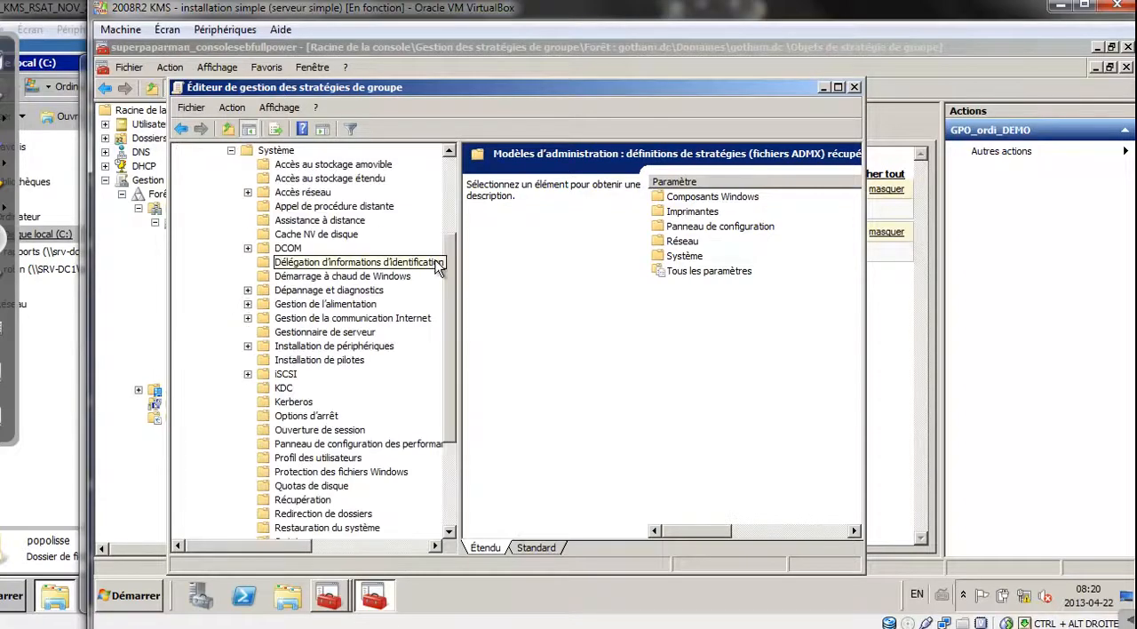
left_click(342, 166)
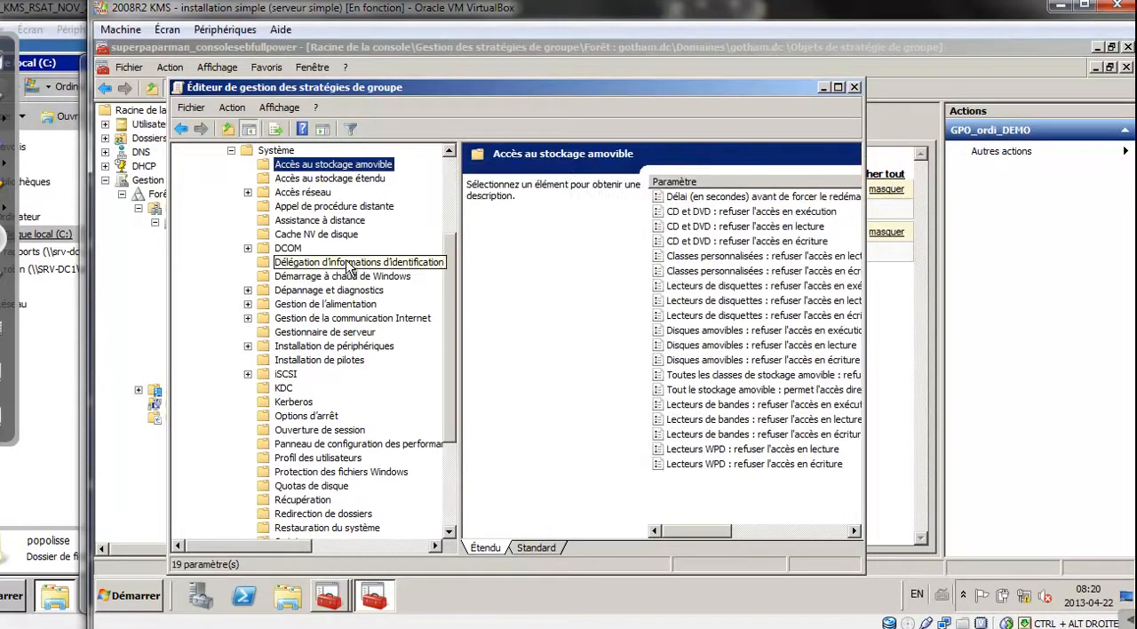
left_click(537, 549)
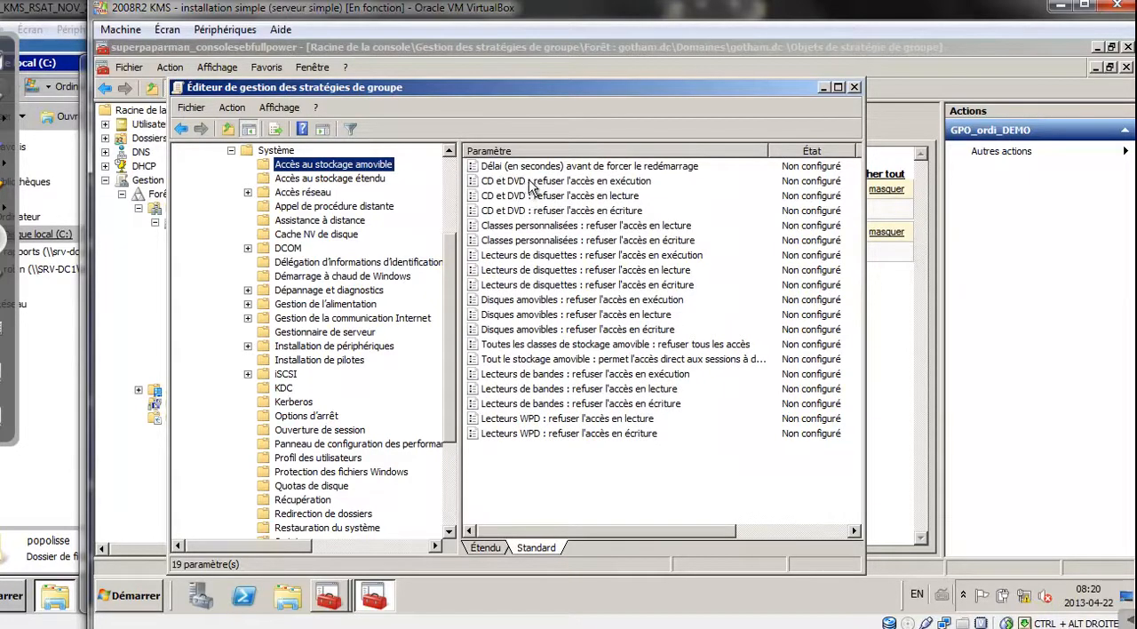
Review the individual deny-access settings for CD et DVD, Classes personnalisées, Lecteurs de disquettes and Disques amovibles
left_click(575, 181)
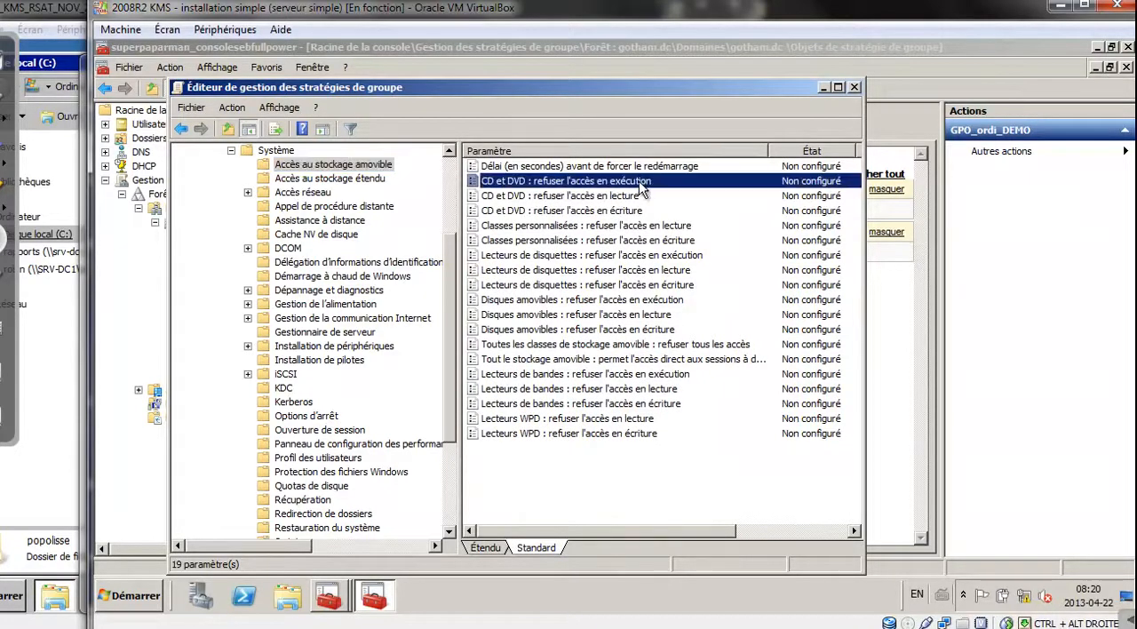
left_click(587, 197)
left_click(591, 211)
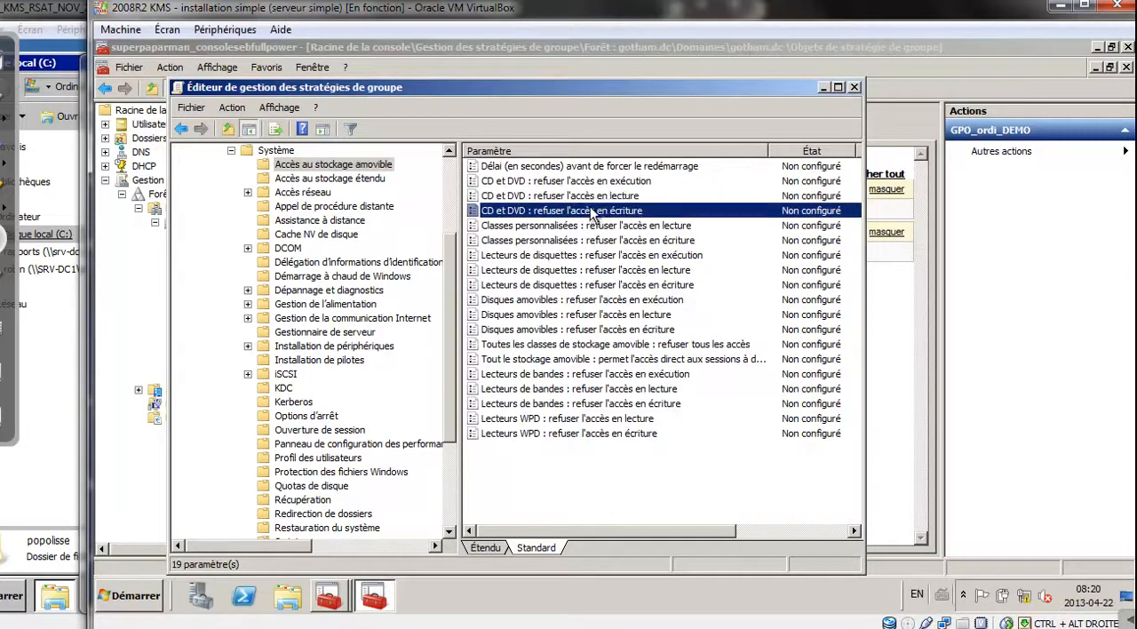
left_click(591, 228)
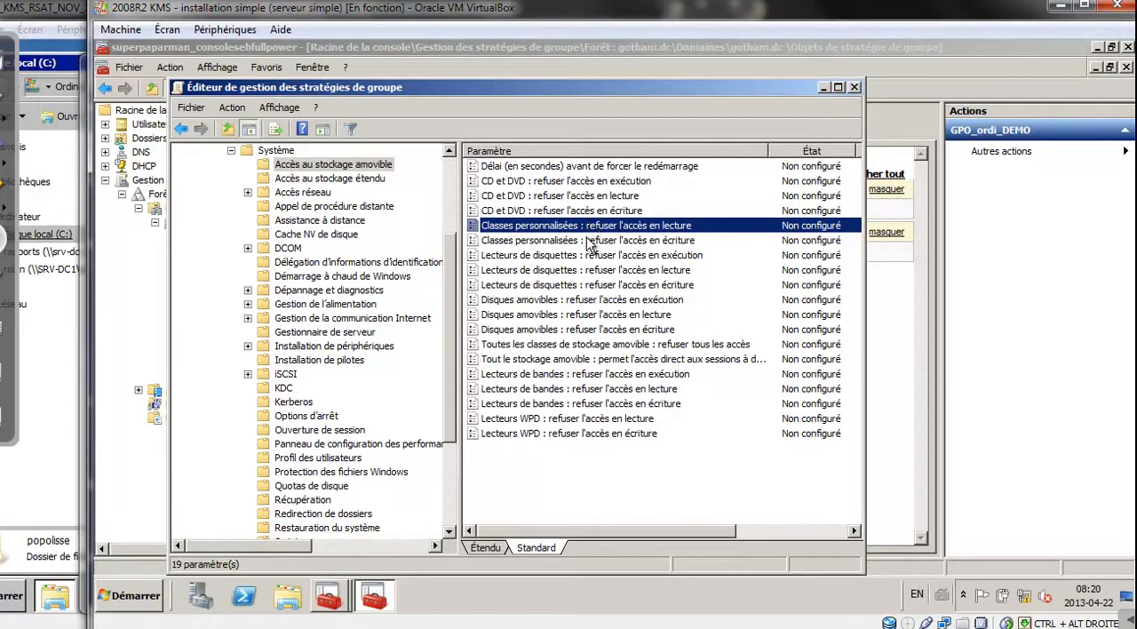
left_click(591, 240)
left_click(591, 256)
left_click(588, 271)
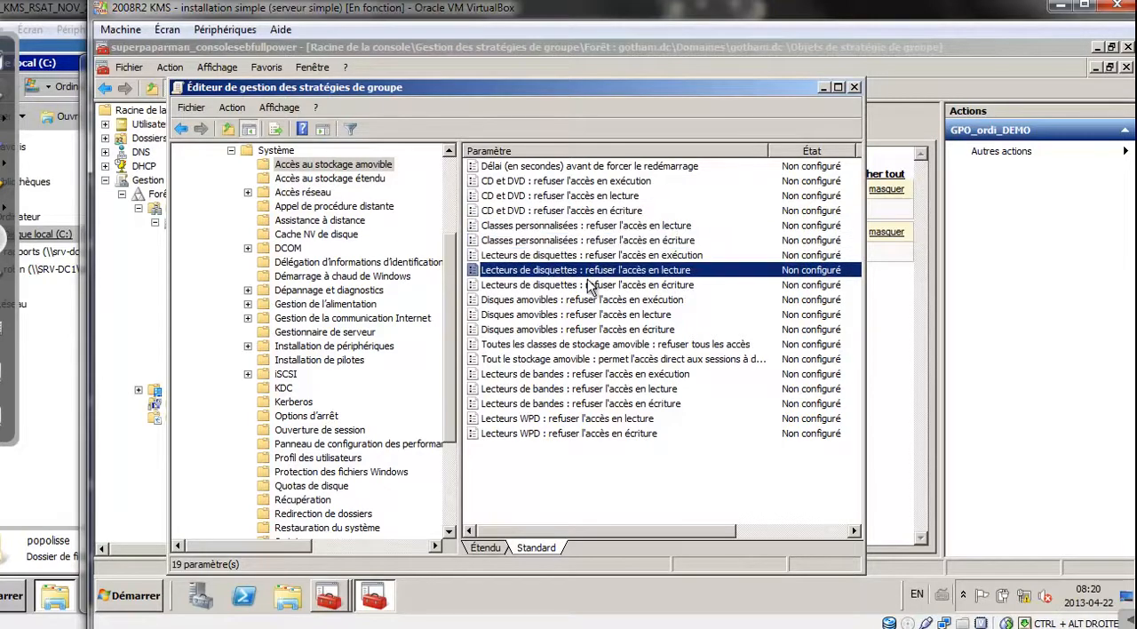
left_click(590, 300)
left_click(589, 314)
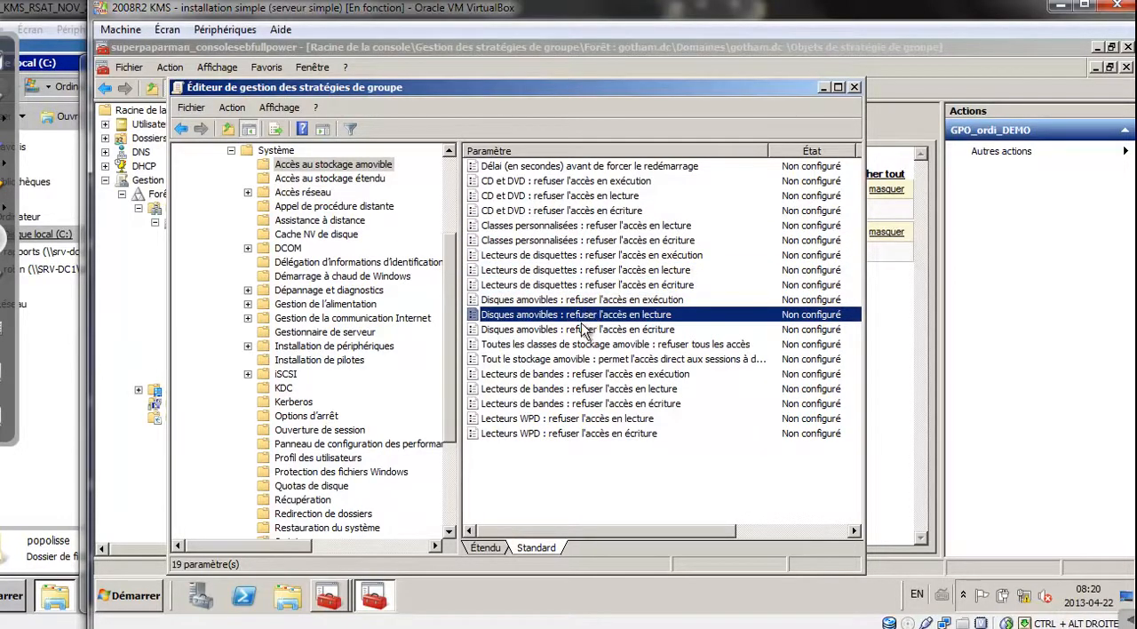
Set the policy Toutes les classes de stockage amovible : refuser tous les accès to Activé, save it and close the policy editor
left_click(573, 345)
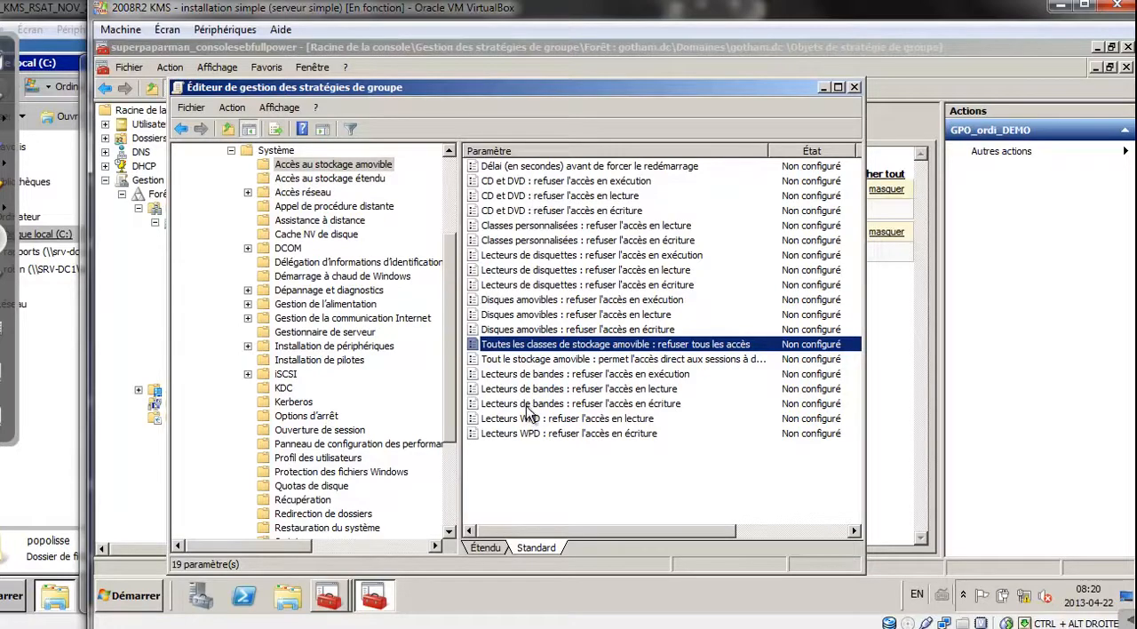
double_click(582, 349)
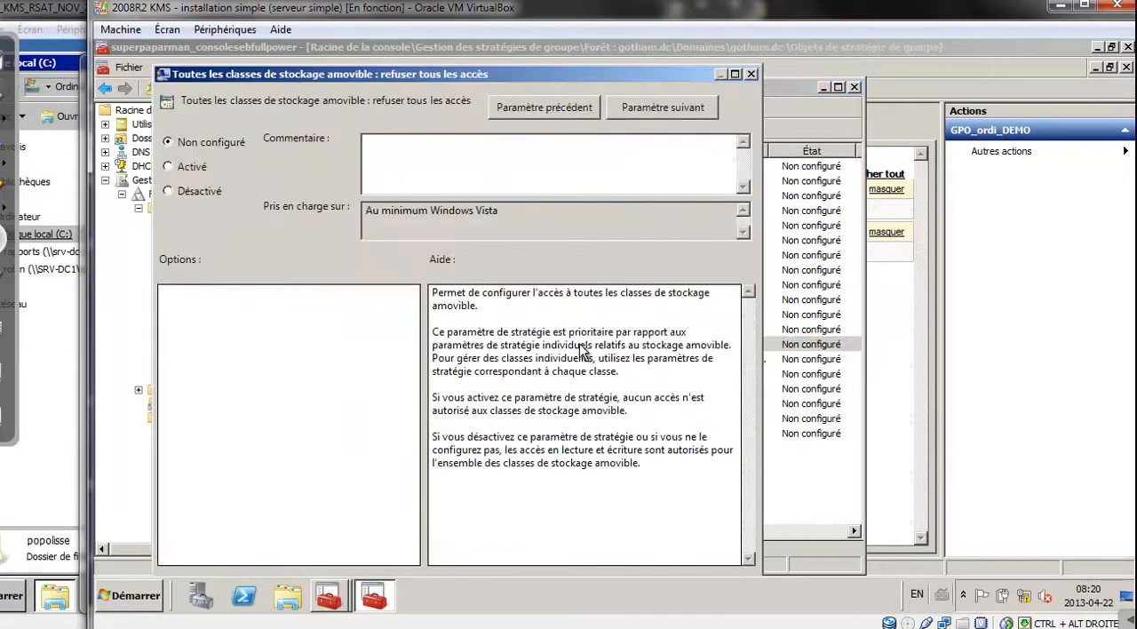
left_click(204, 169)
left_click_drag(561, 79, 587, 57)
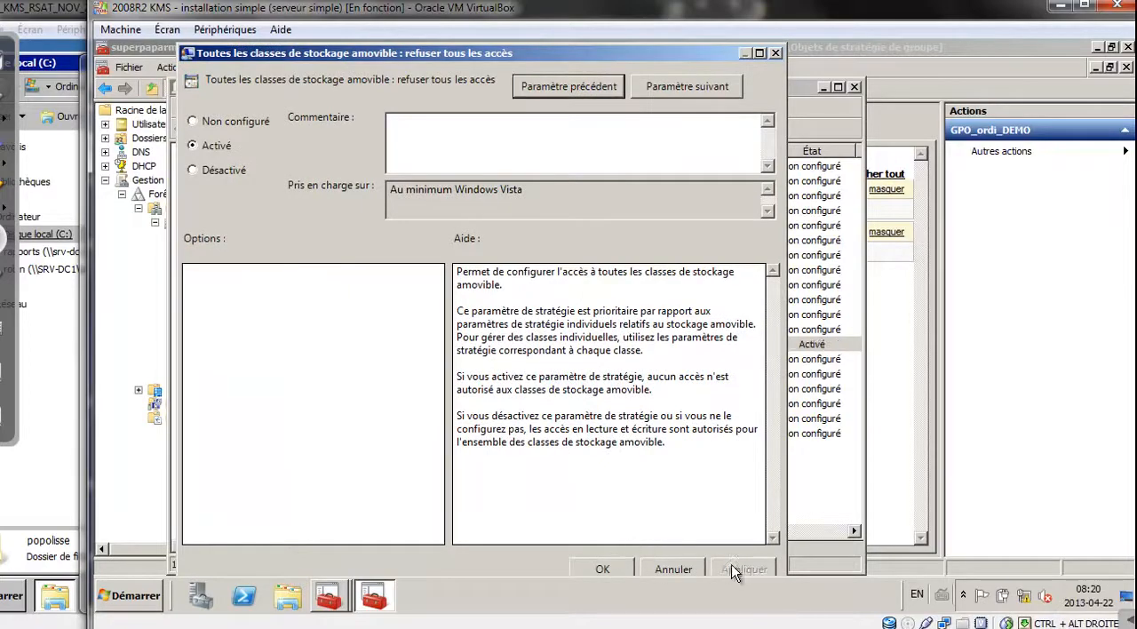
left_click(625, 570)
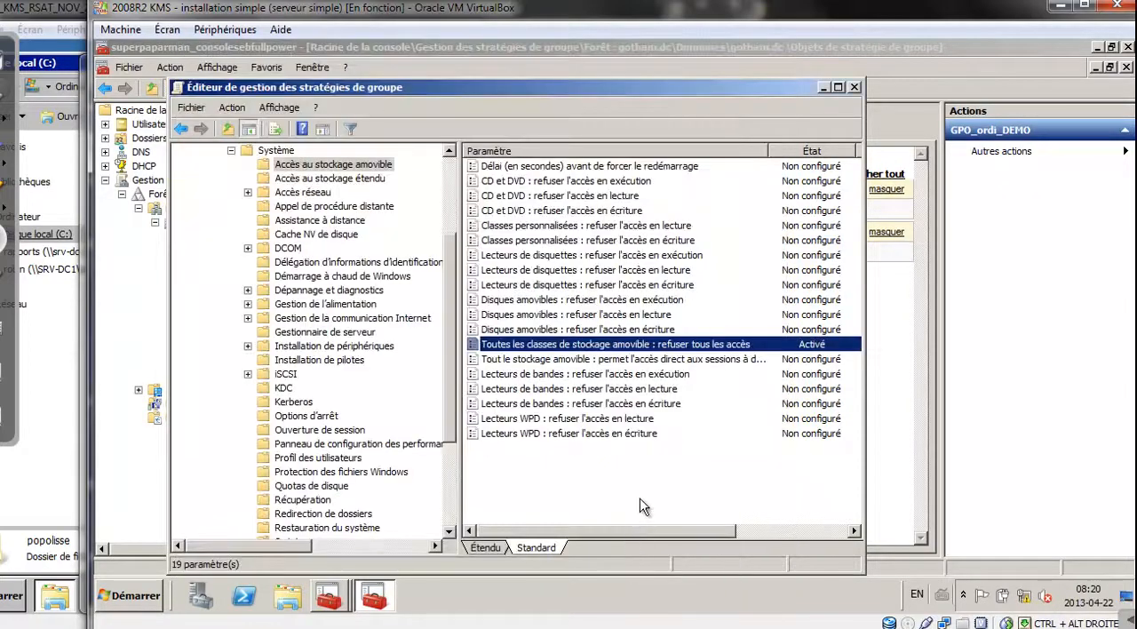
left_click(854, 87)
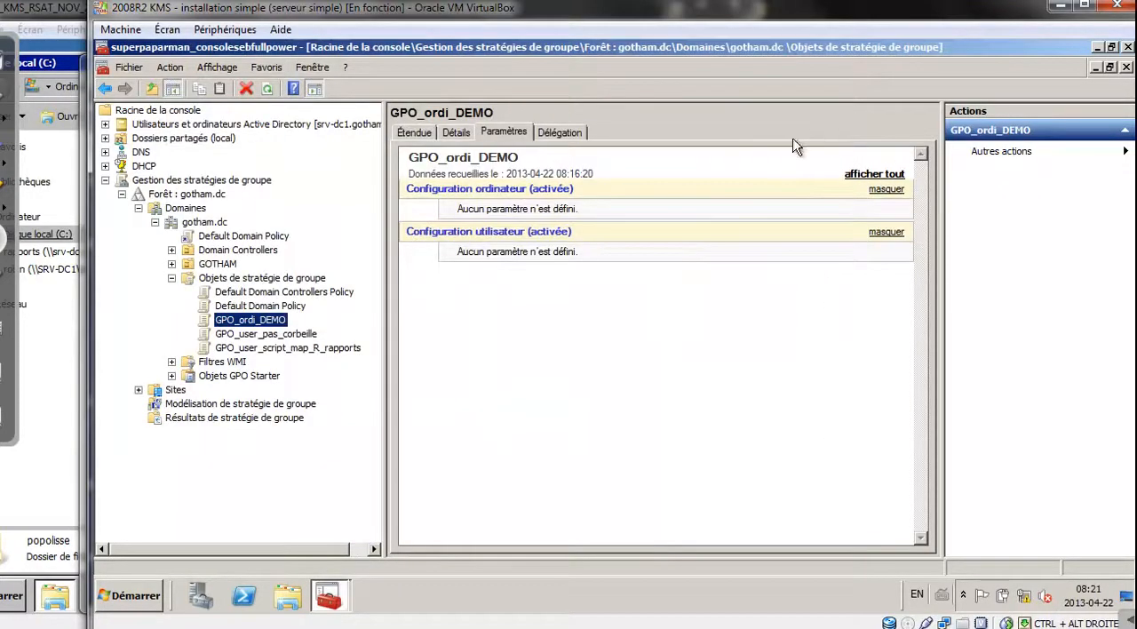
Refresh the settings report of GPO_ordi_DEMO and expand its Modèles d'administration details for Windows PowerShell and Accès au stockage amovible
left_click(507, 132)
left_click(217, 67)
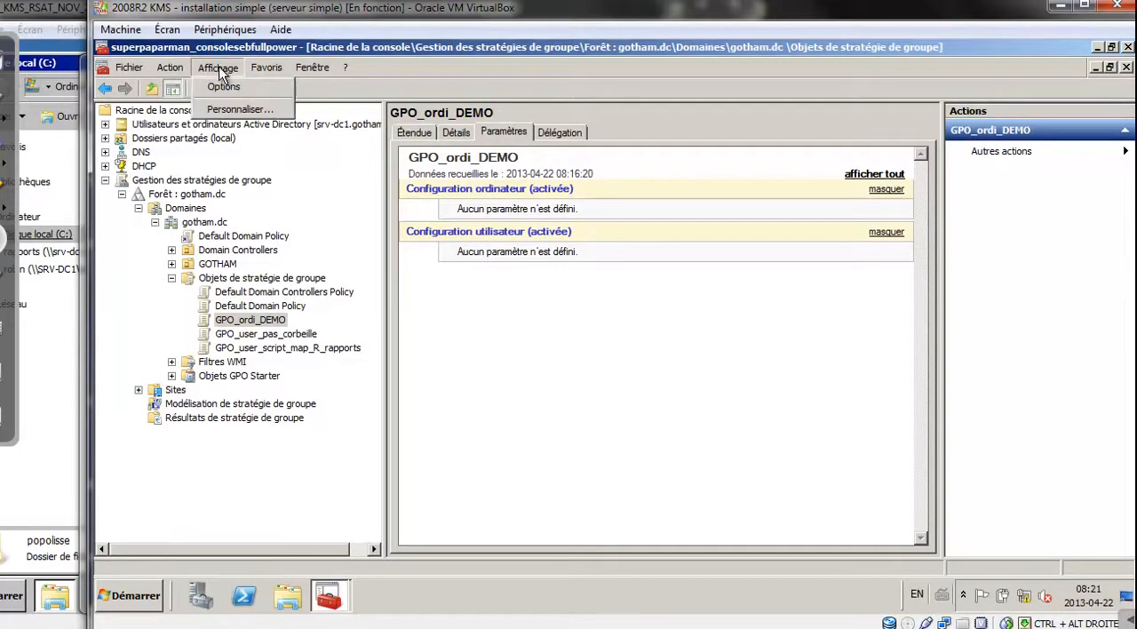
left_click(187, 87)
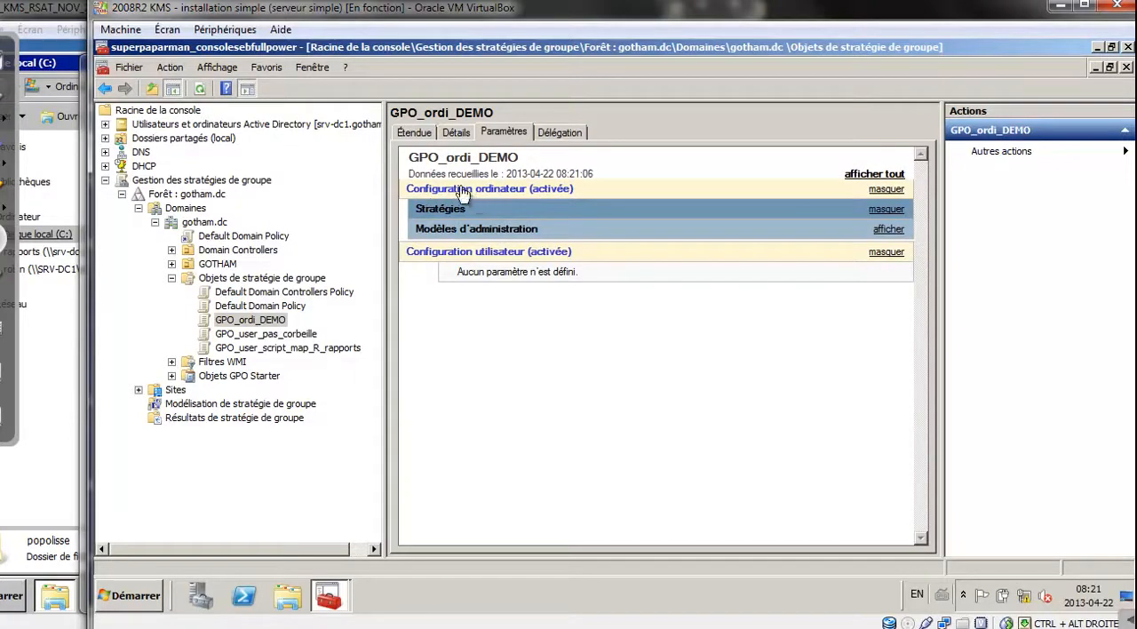
left_click(448, 211)
left_click(449, 211)
left_click(457, 231)
left_click(469, 272)
left_click(484, 369)
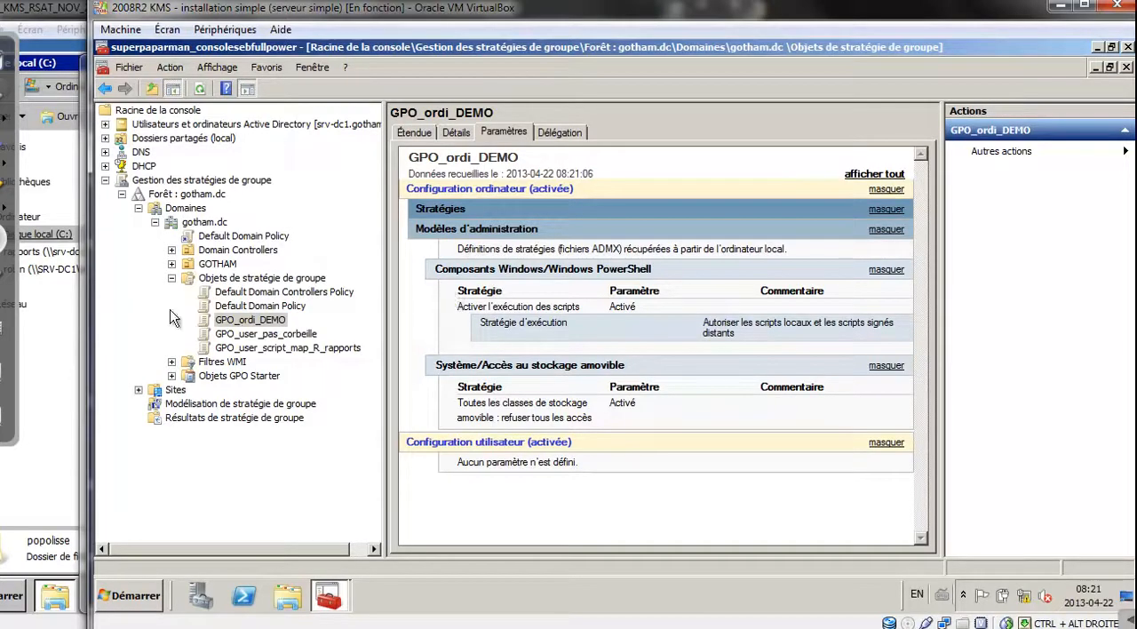
Link the existing GPO_ordi_DEMO to the OU_ordis unit inside GOTHAM's OU_mechants
left_click(172, 267)
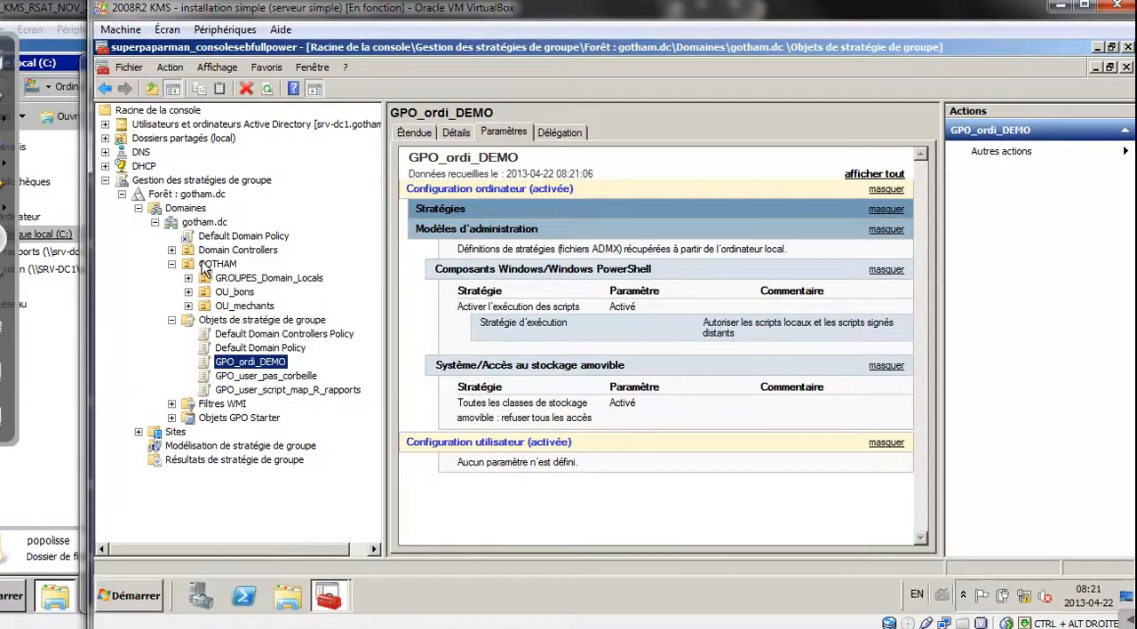
left_click(204, 266)
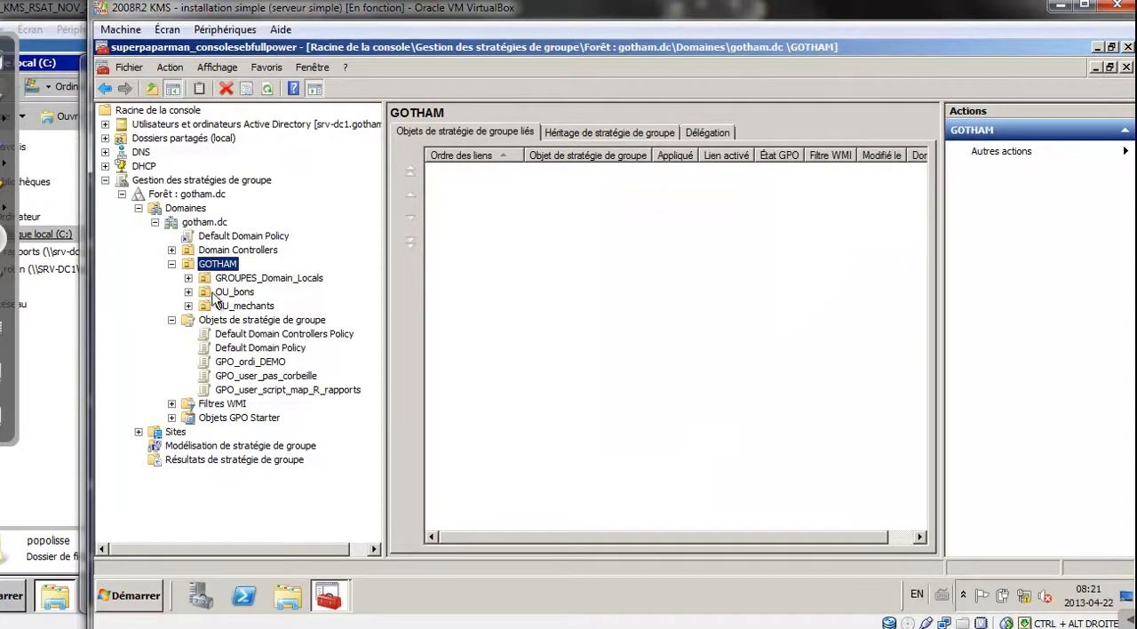
left_click(240, 305)
left_click(188, 306)
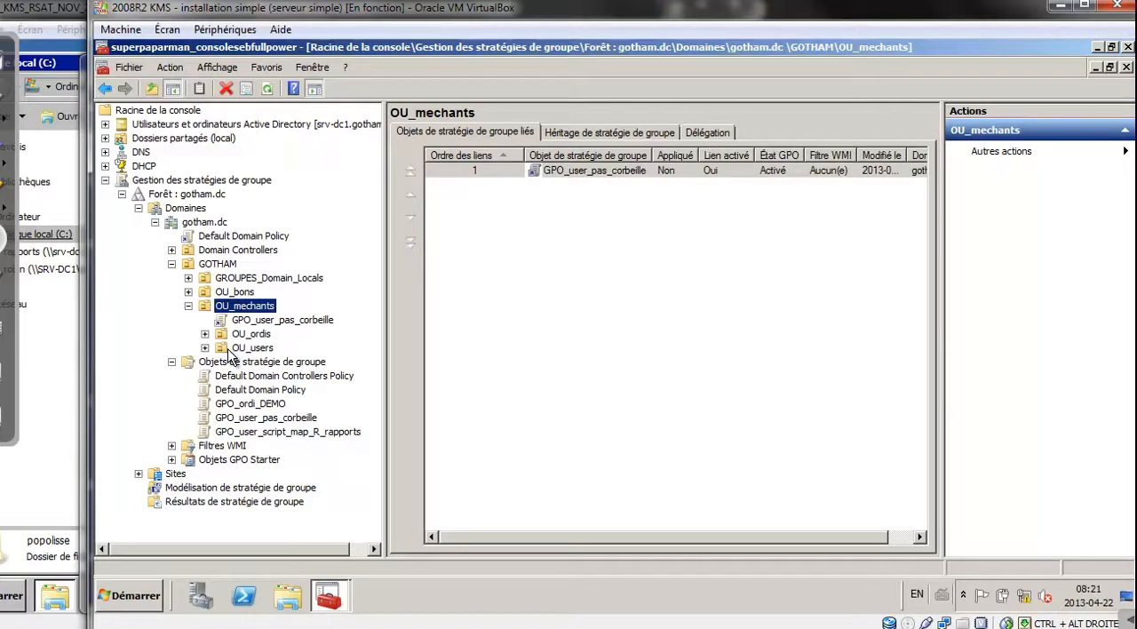
left_click(252, 335)
right_click(251, 342)
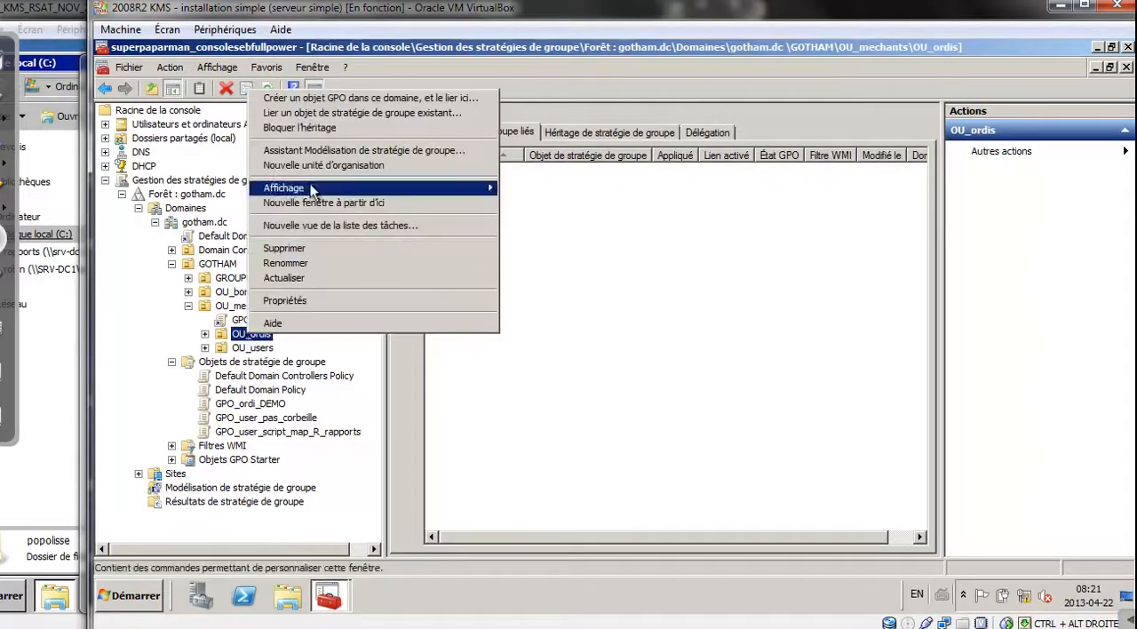
left_click(317, 114)
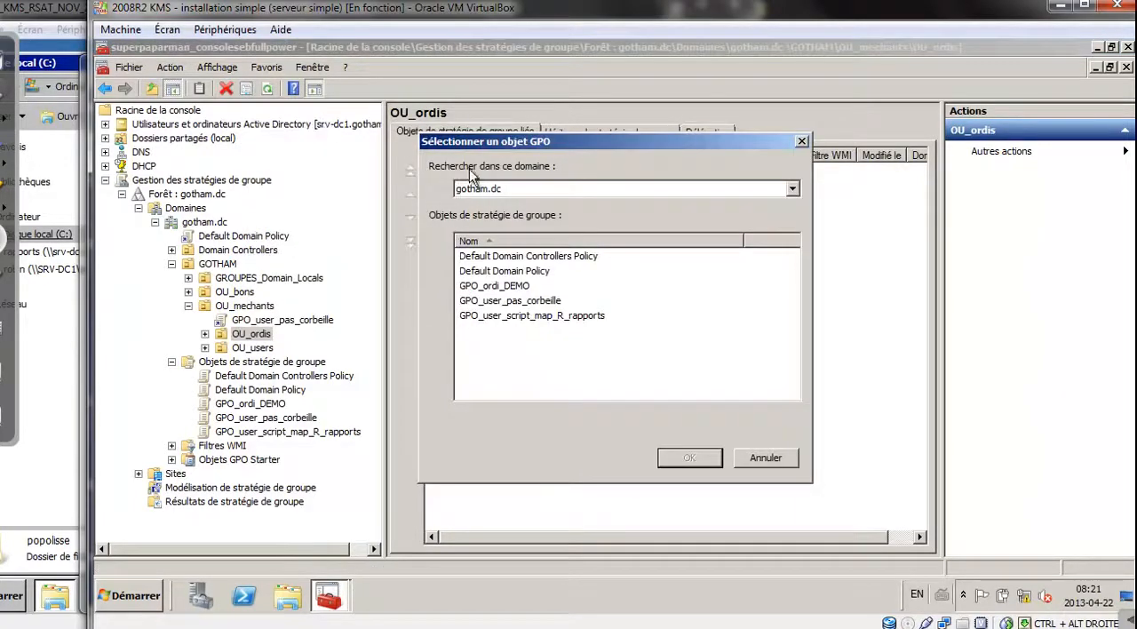
left_click(508, 286)
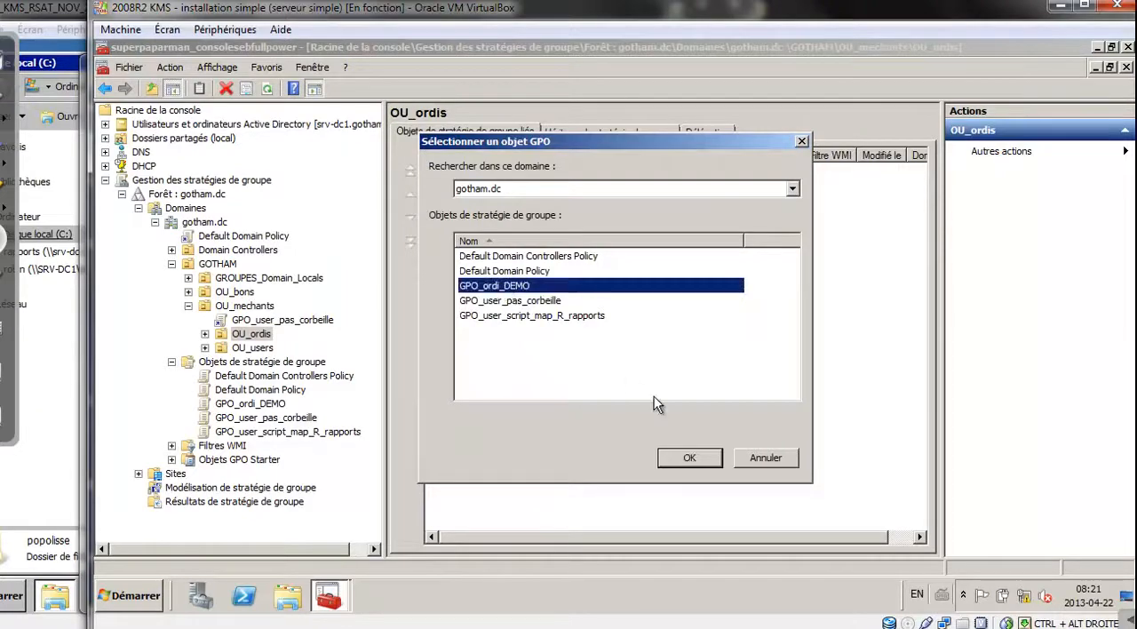
left_click(693, 458)
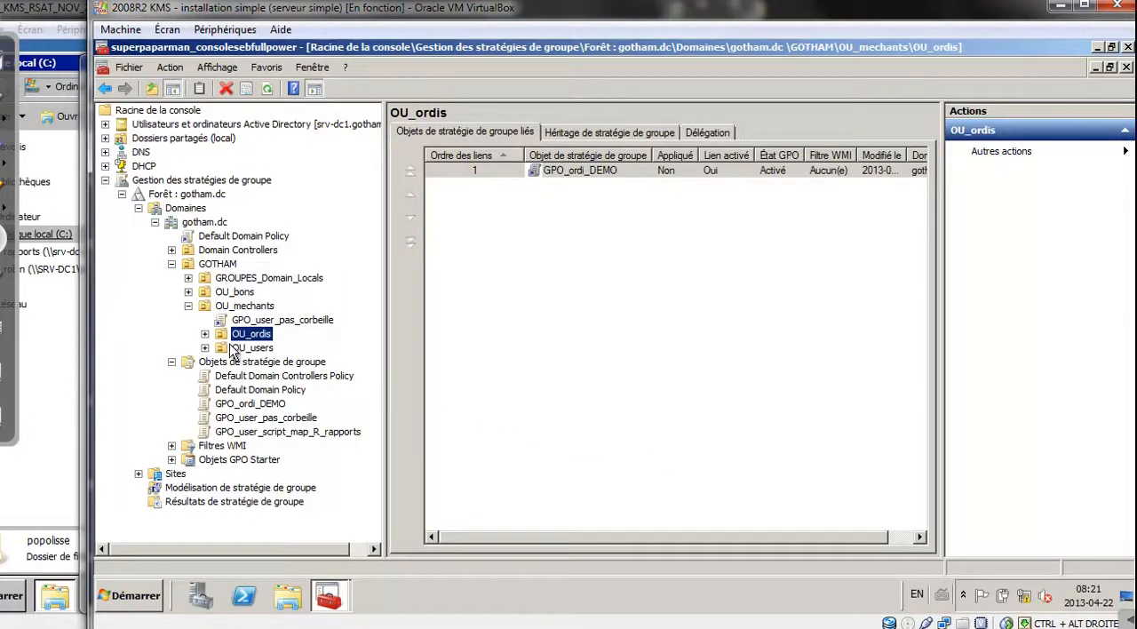
Check the GPO_ordi_DEMO link under OU_ordis, its scope and the unit's list of linked policies
left_click(204, 335)
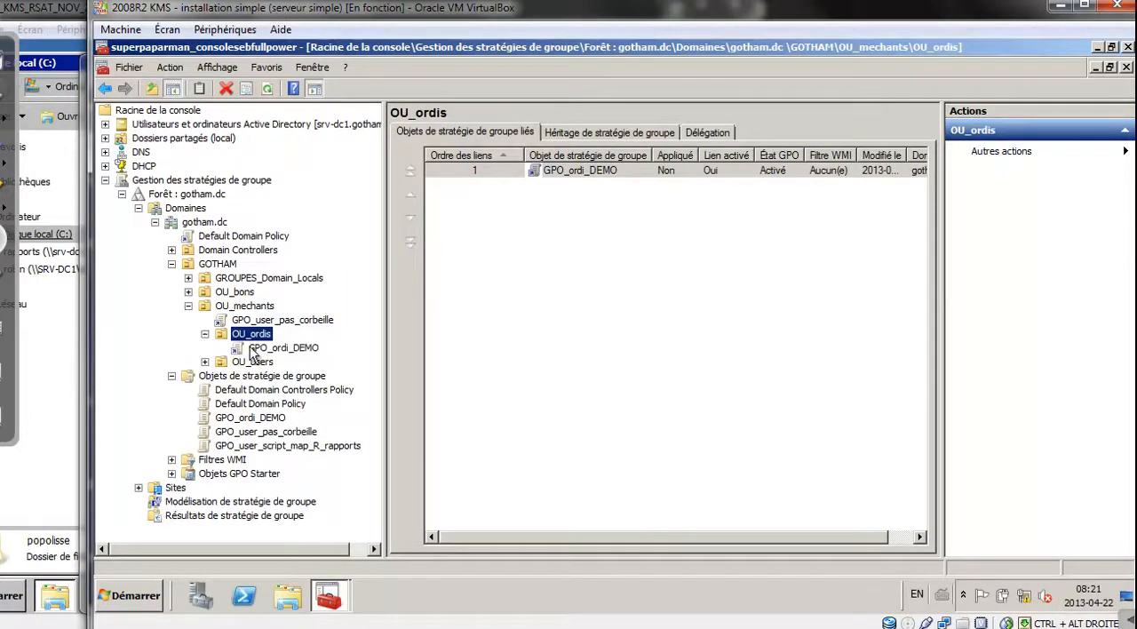
left_click(264, 349)
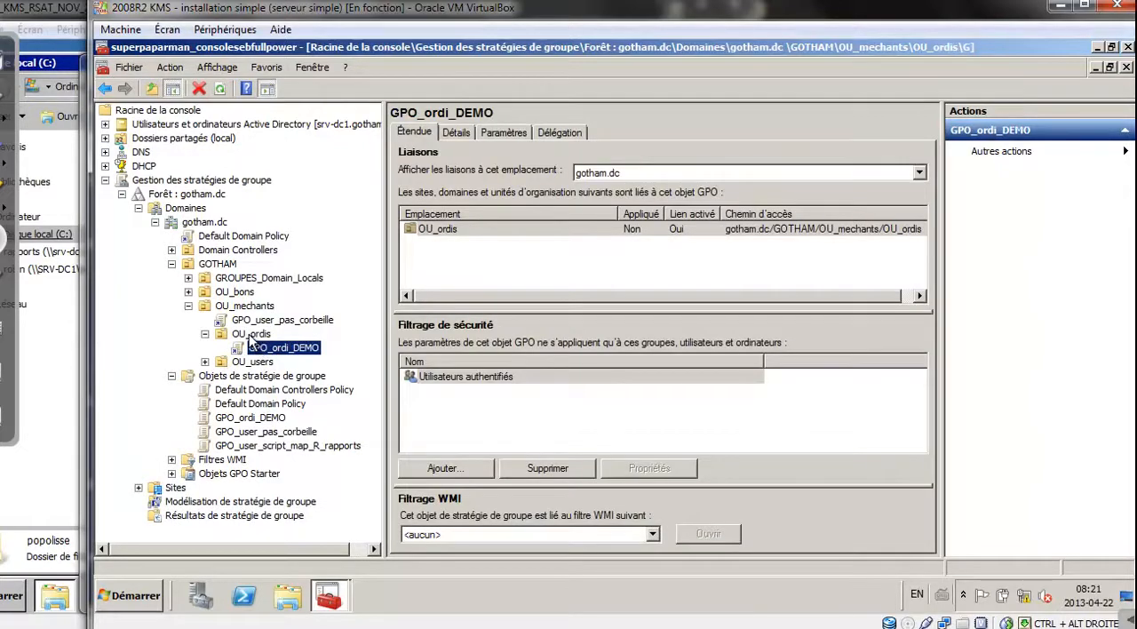
left_click(251, 336)
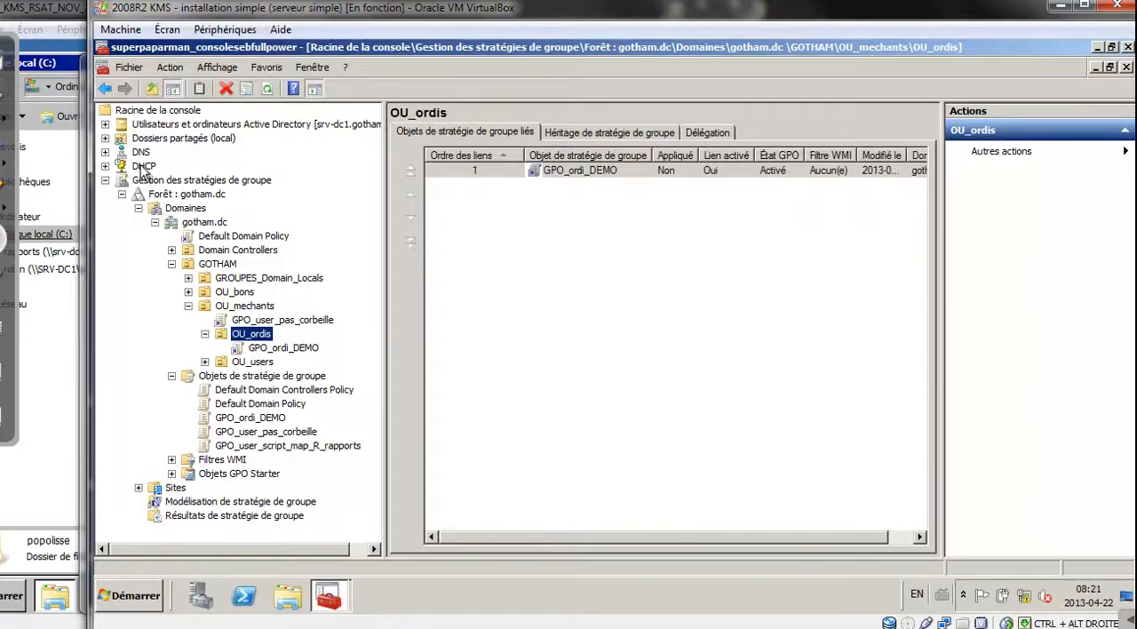
Display the contents of OU_ordis in GOTHAM's OU_mechants within Utilisateurs et ordinateurs Active Directory
left_click(106, 125)
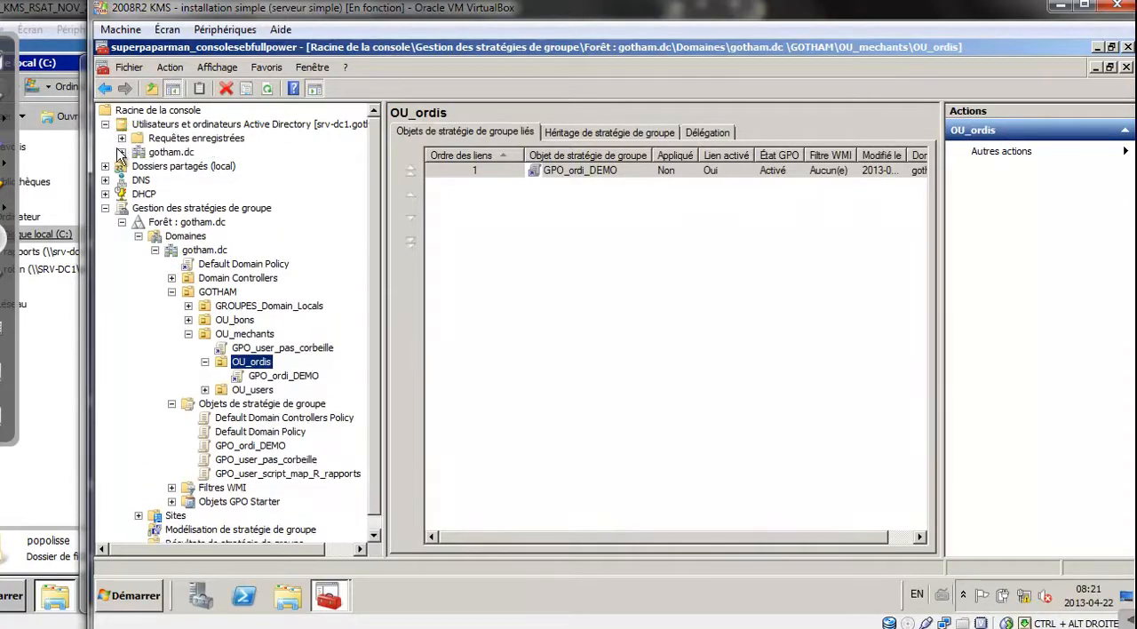
left_click(122, 151)
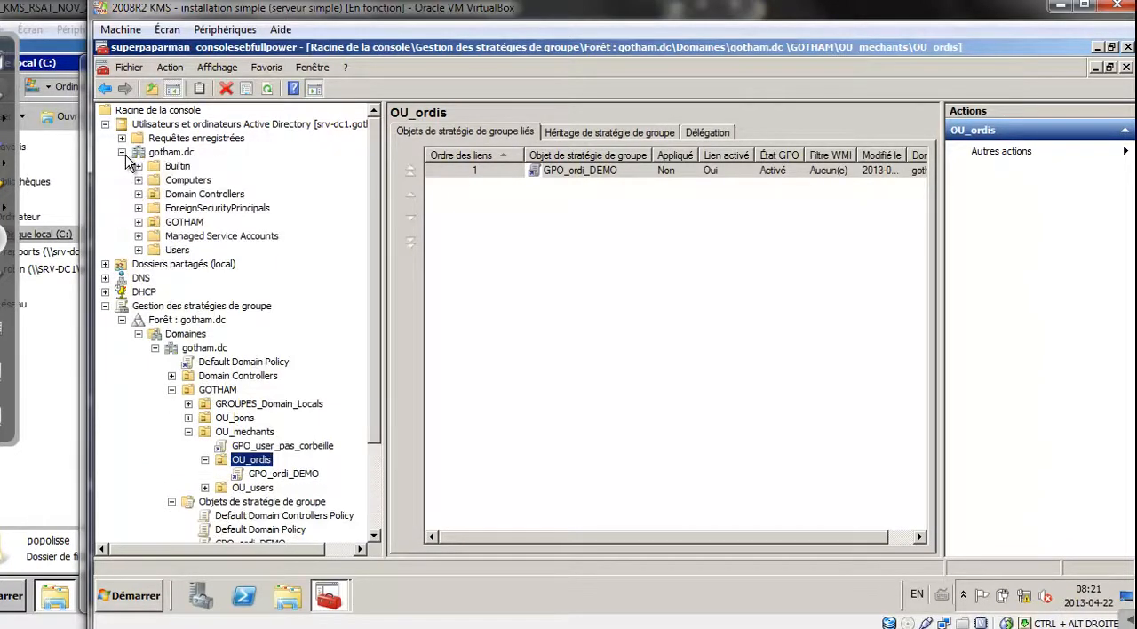
left_click(138, 222)
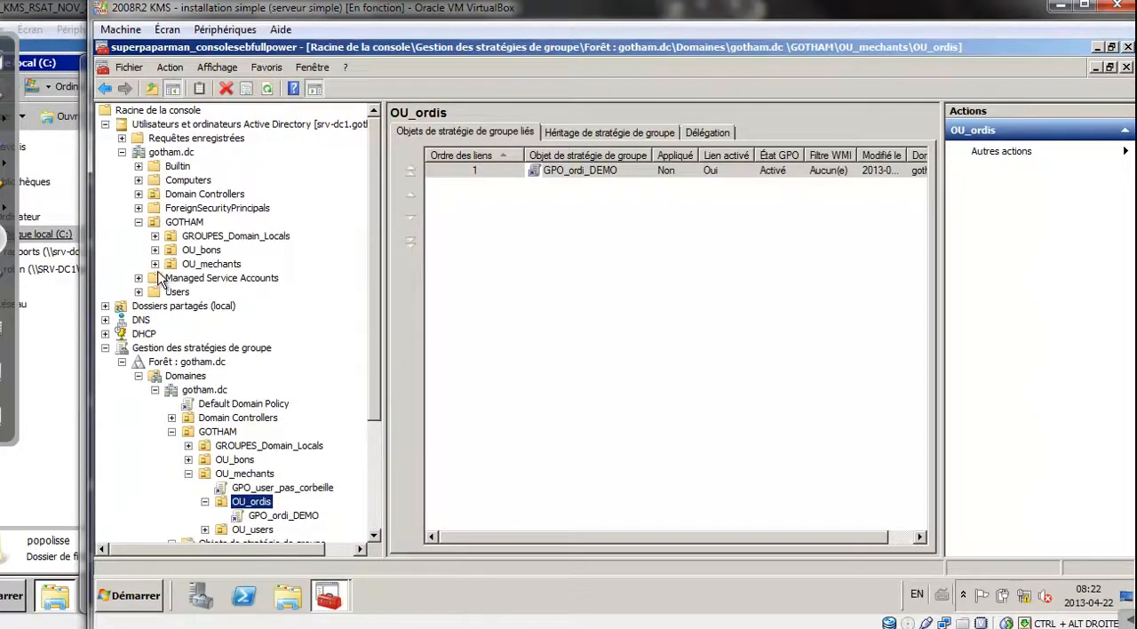
left_click(155, 263)
left_click(213, 278)
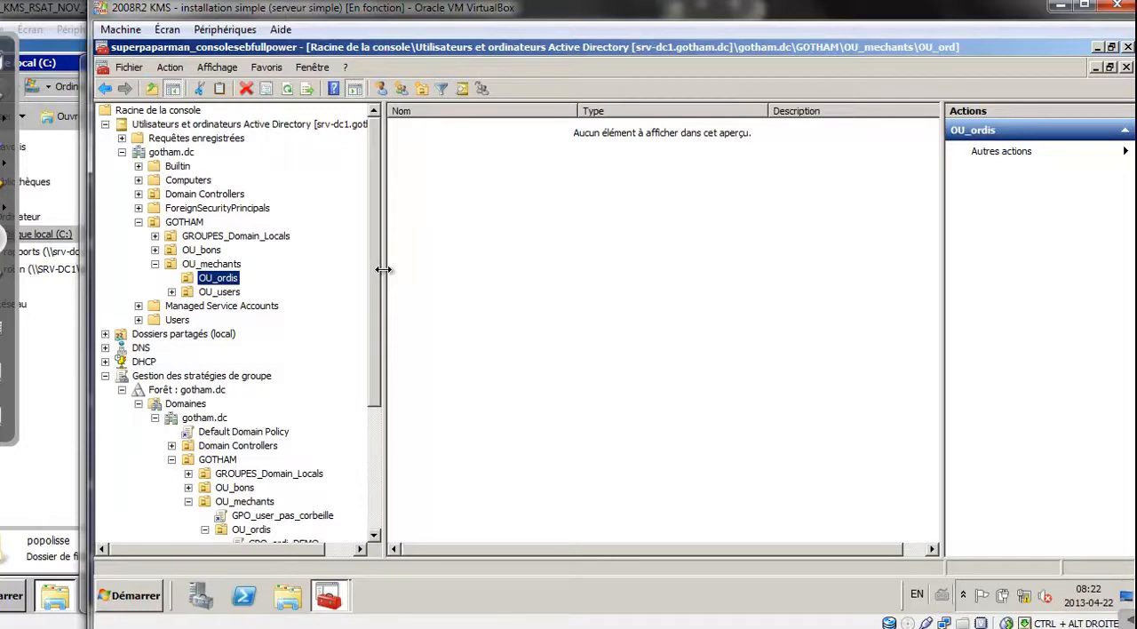
Move the computer EMICA-PC from the Computers container into OU_ordis, confirm the move and display the contents of OU_ordis
left_click(197, 181)
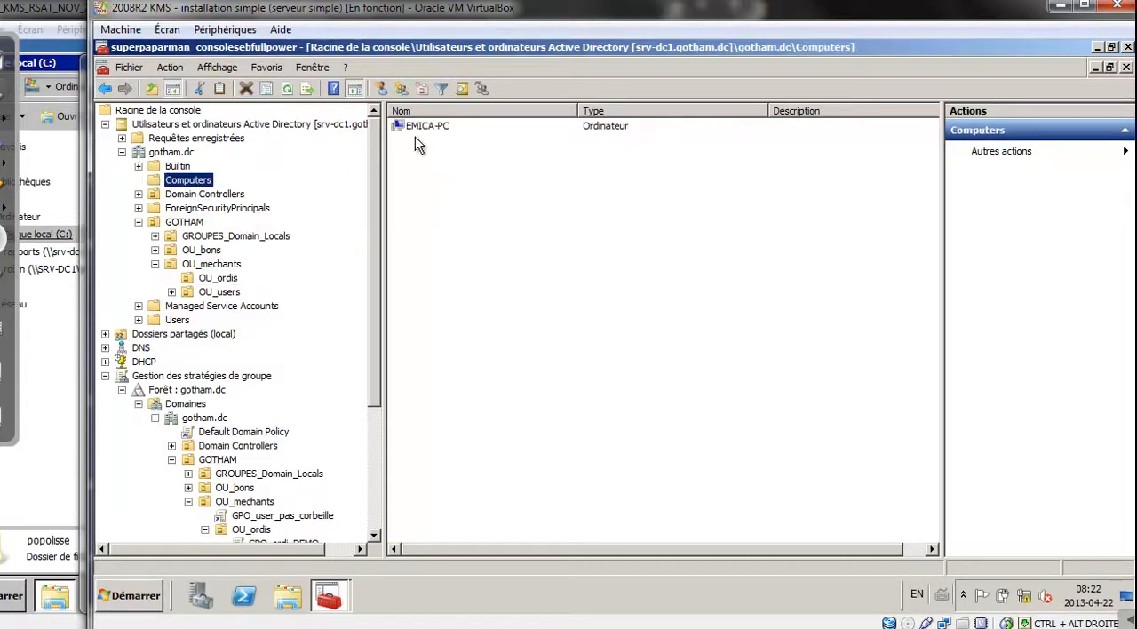
left_click(425, 130)
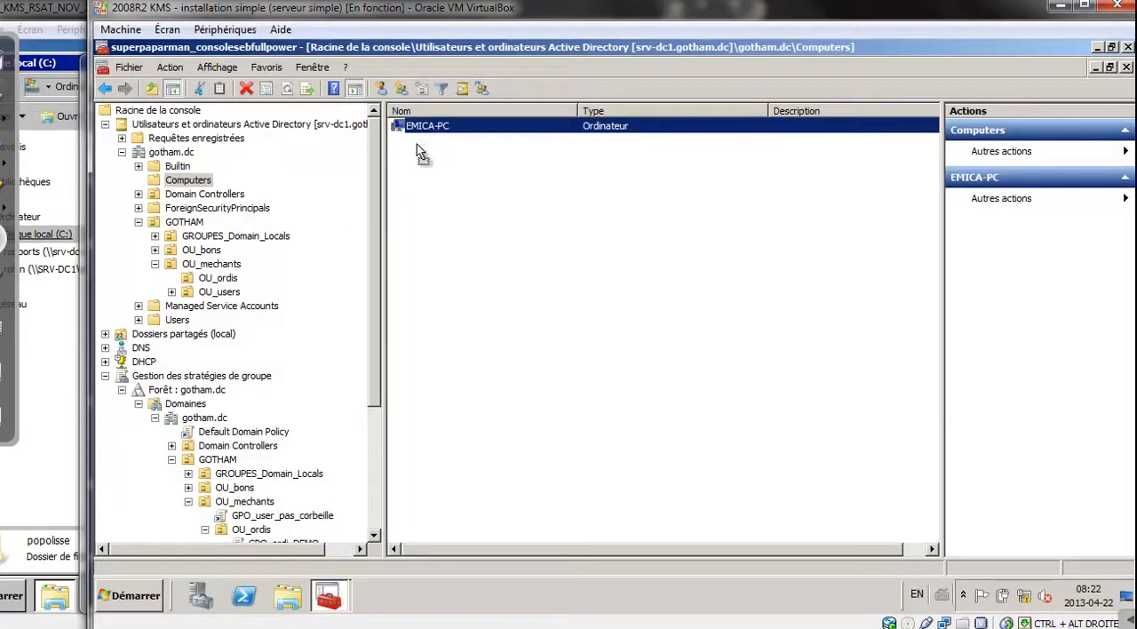
left_click_drag(419, 128, 217, 282)
left_click(554, 357)
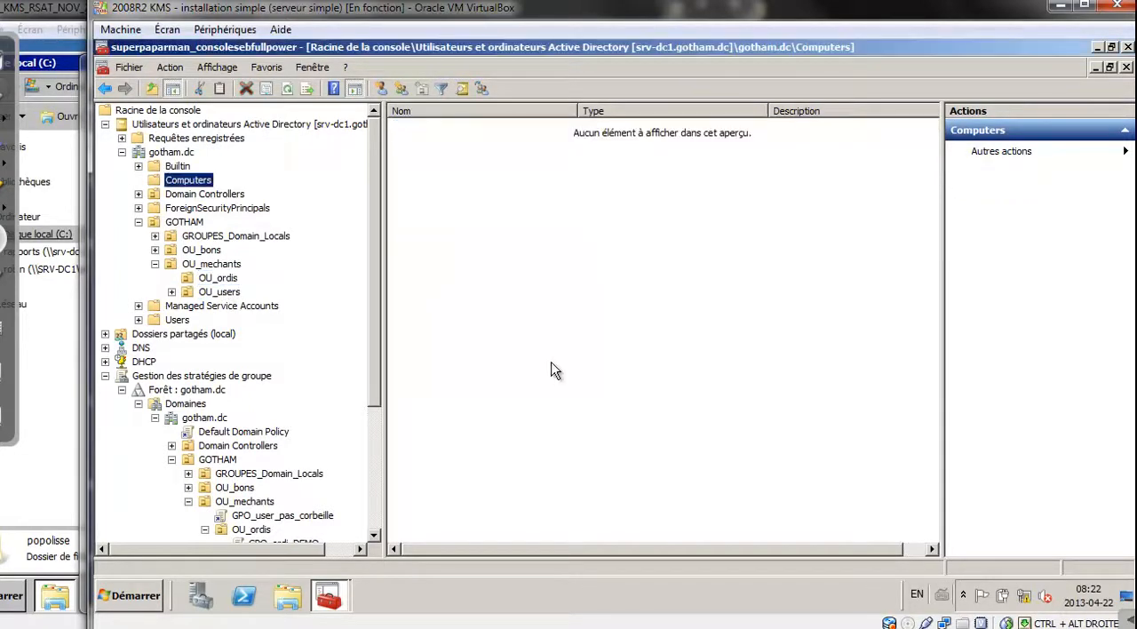
left_click(220, 278)
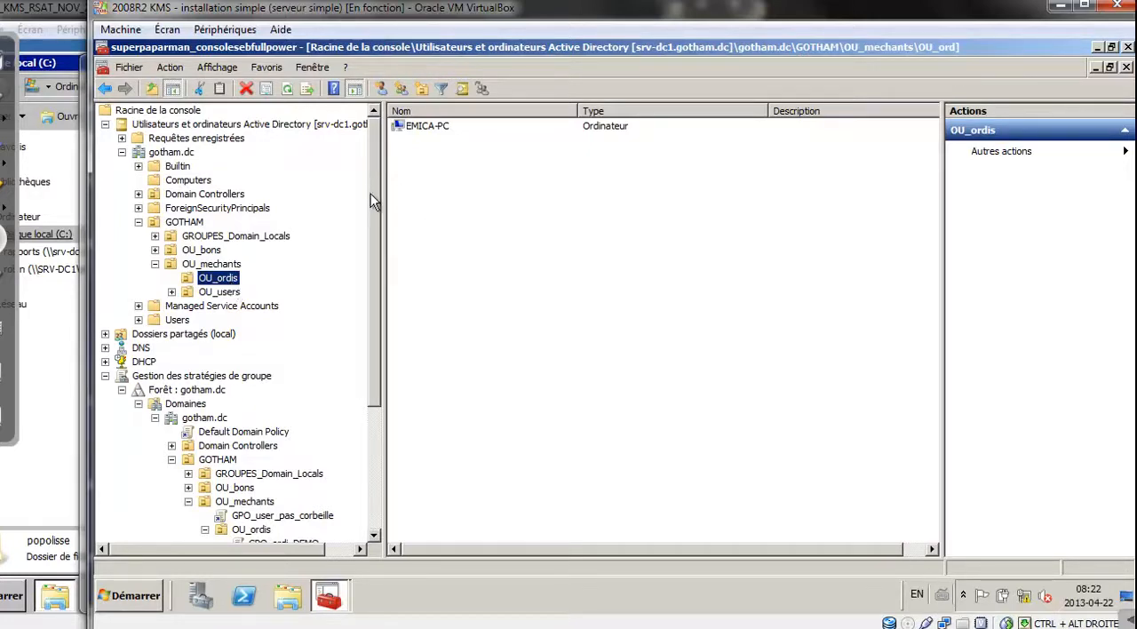
Switch to the Windows 7 virtual machine and open a command prompt with cmd
left_click(64, 373)
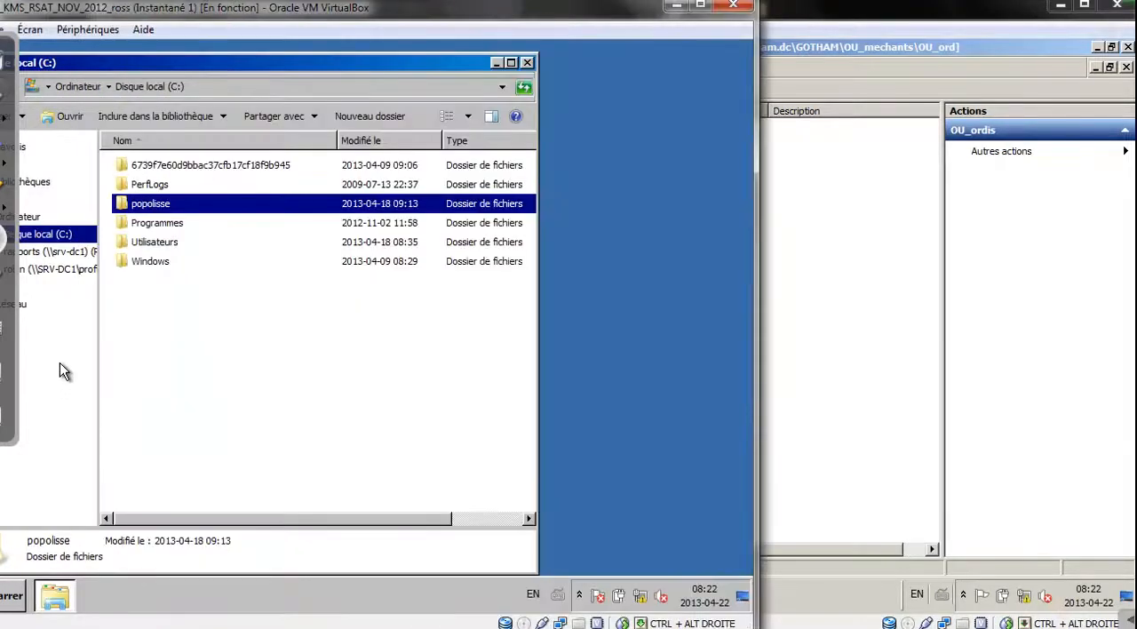
left_click_drag(392, 18, 535, 18)
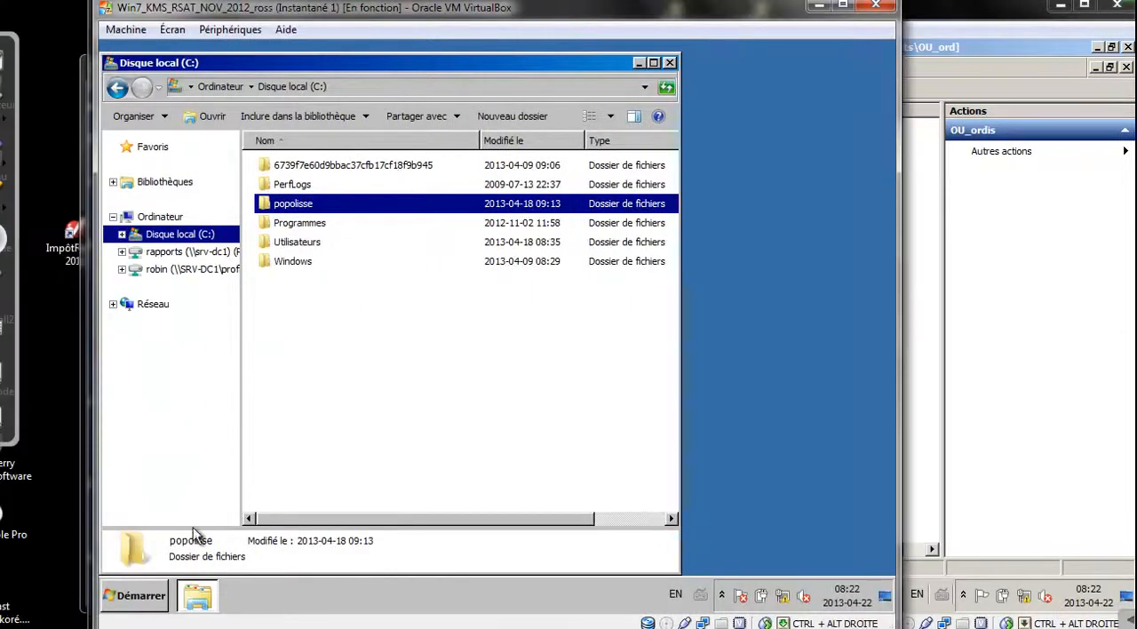
left_click(160, 596)
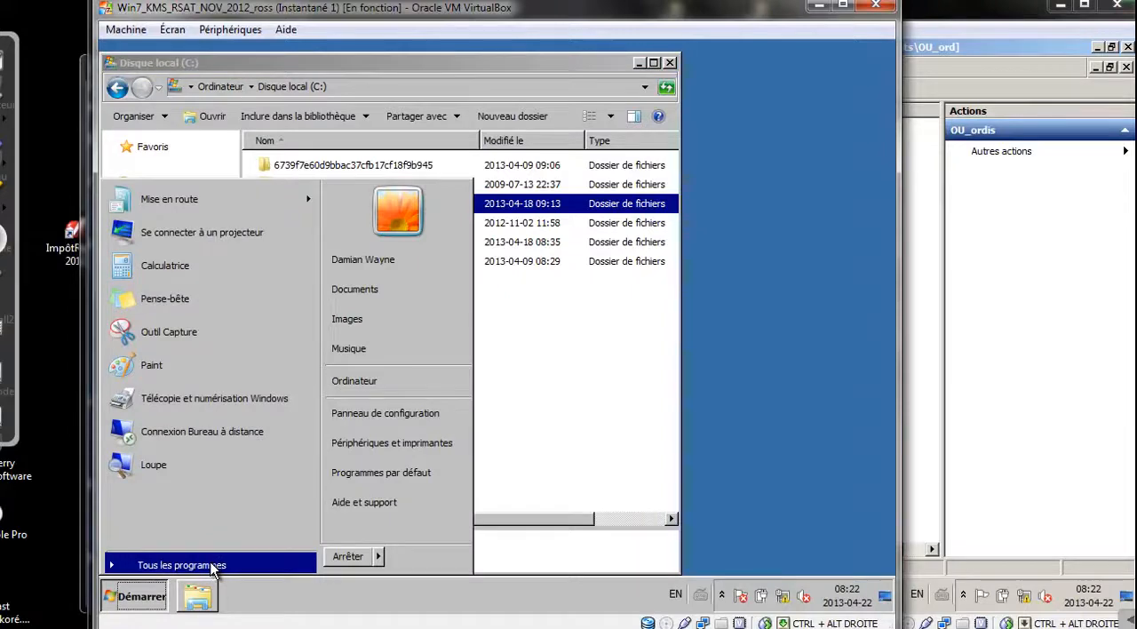
key("super+r")
type("cmd")
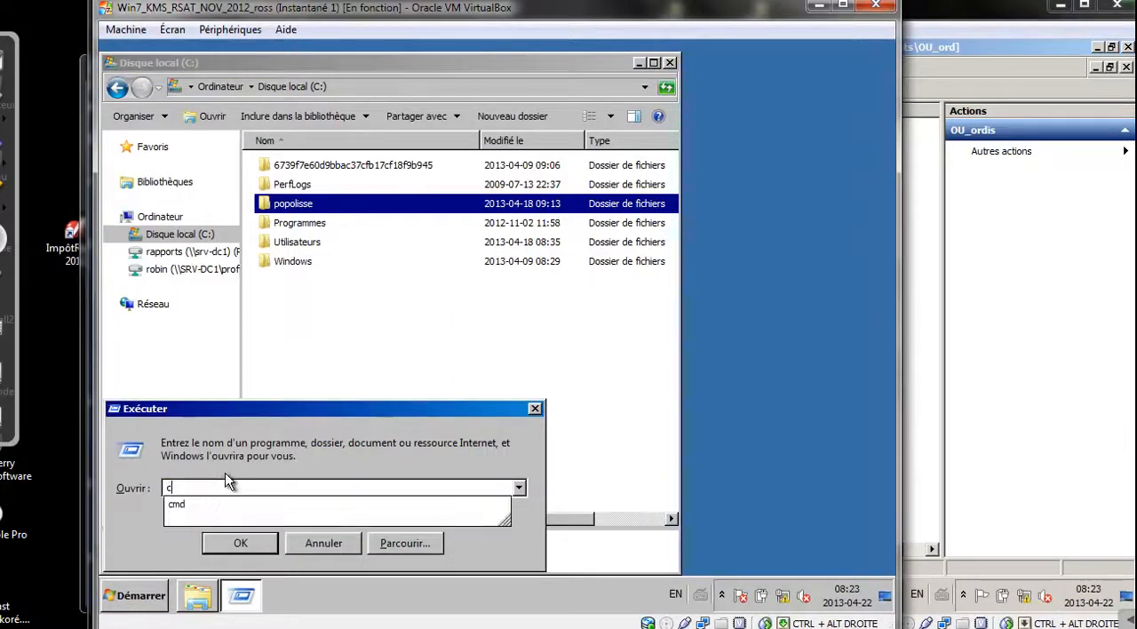
key("Return")
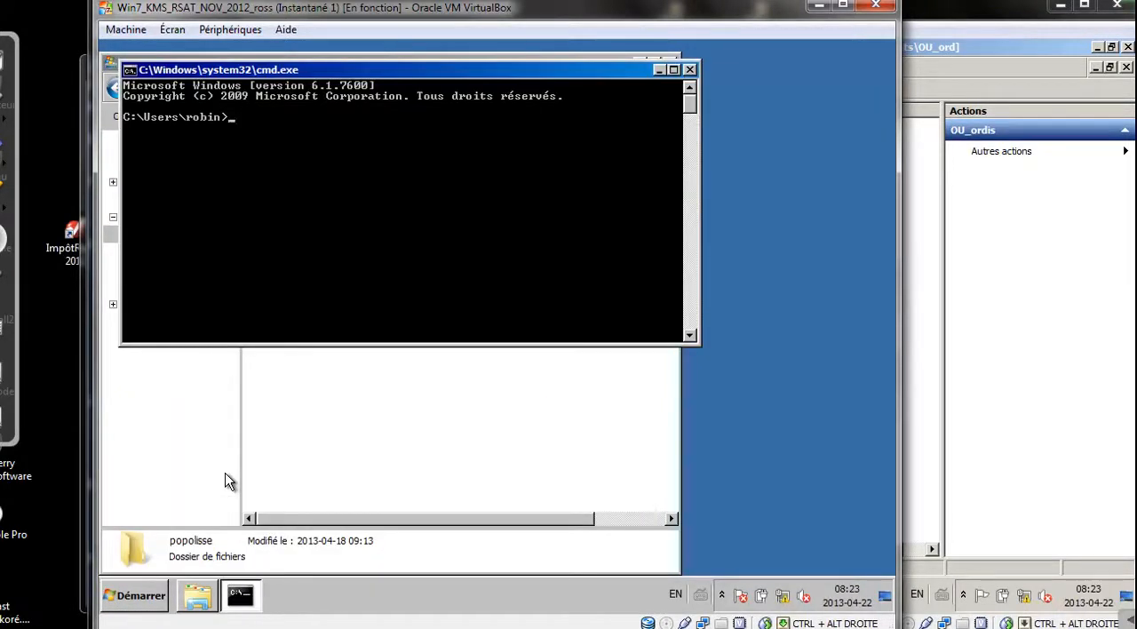
Force a Group Policy refresh on the Windows 7 client with gpupdate /force
type("gpu")
type("date /force")
key("Return")
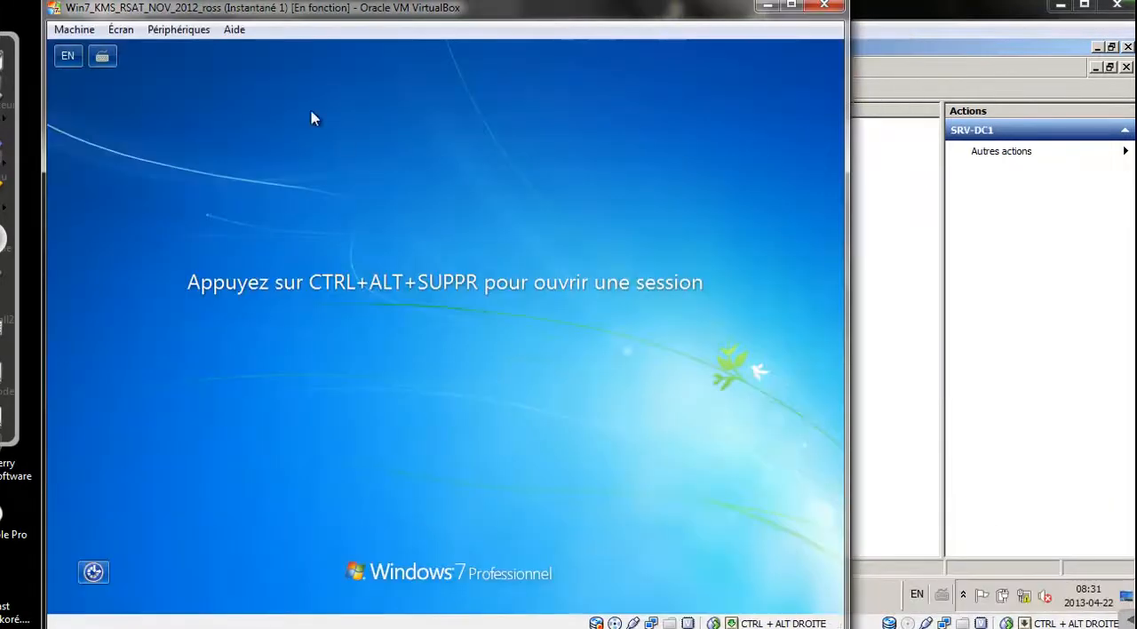
Bring up the Windows 7 logon prompt and log on to the displayed GOTHAM domain account by entering its password
left_click(74, 29)
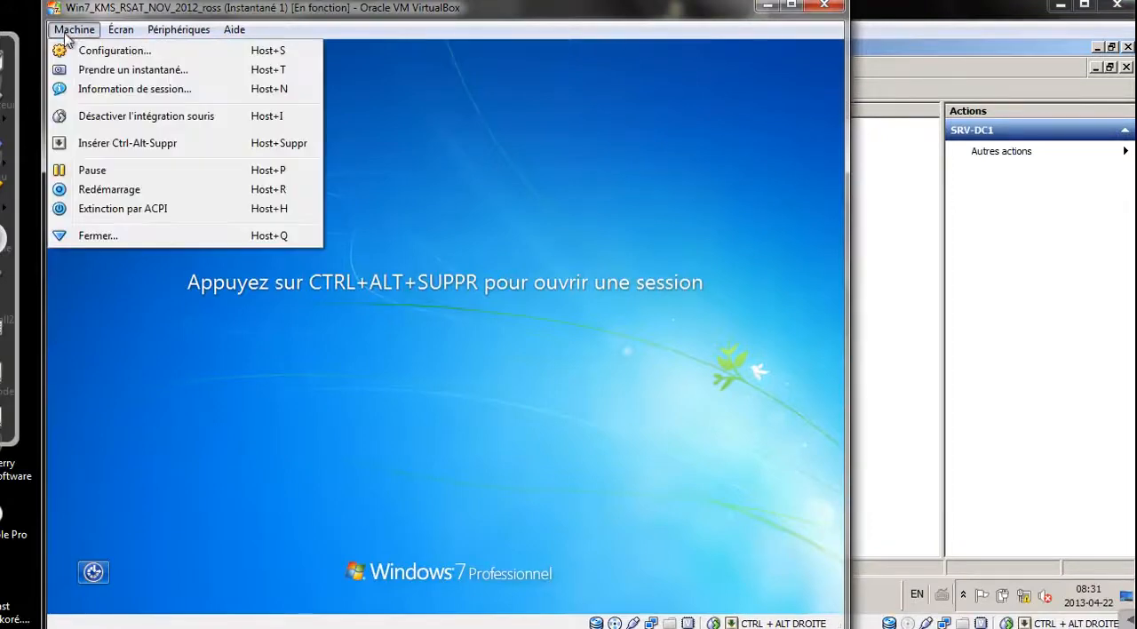
left_click(113, 151)
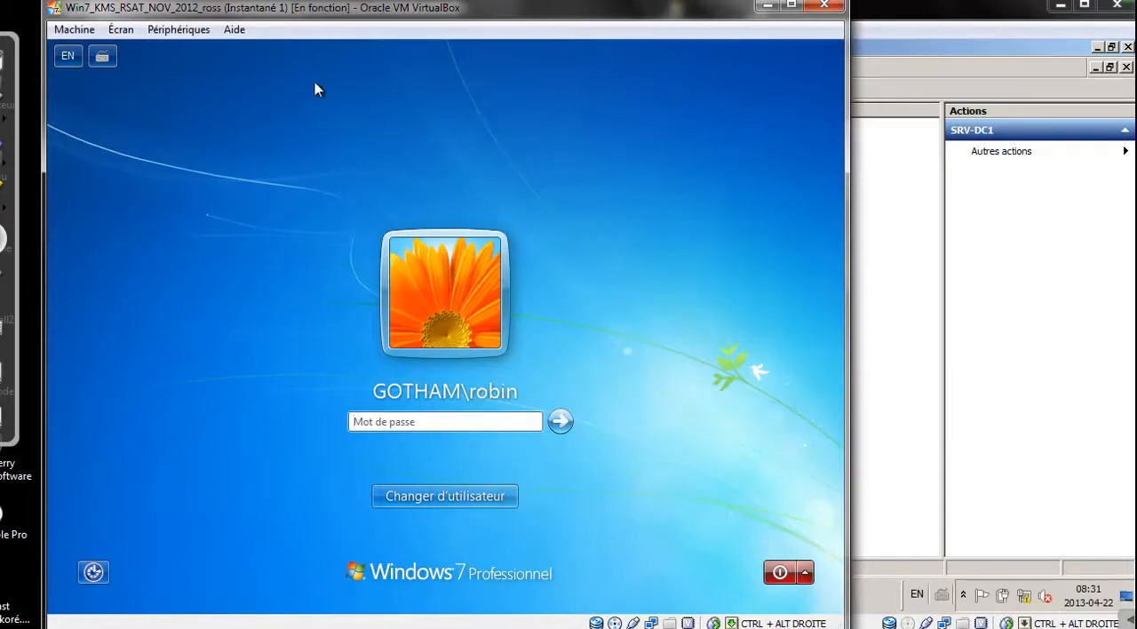
key("ctrl+2")
mouse_move(579, 111)
left_mouse_down()
mouse_move(319, 69)
mouse_move(827, 491)
mouse_move(318, 167)
left_mouse_up()
left_click_drag(518, 343, 521, 367)
mouse_move(248, 102)
left_mouse_down()
mouse_move(469, 51)
mouse_move(89, 248)
mouse_move(521, 546)
mouse_move(870, 115)
mouse_move(501, 290)
left_mouse_up()
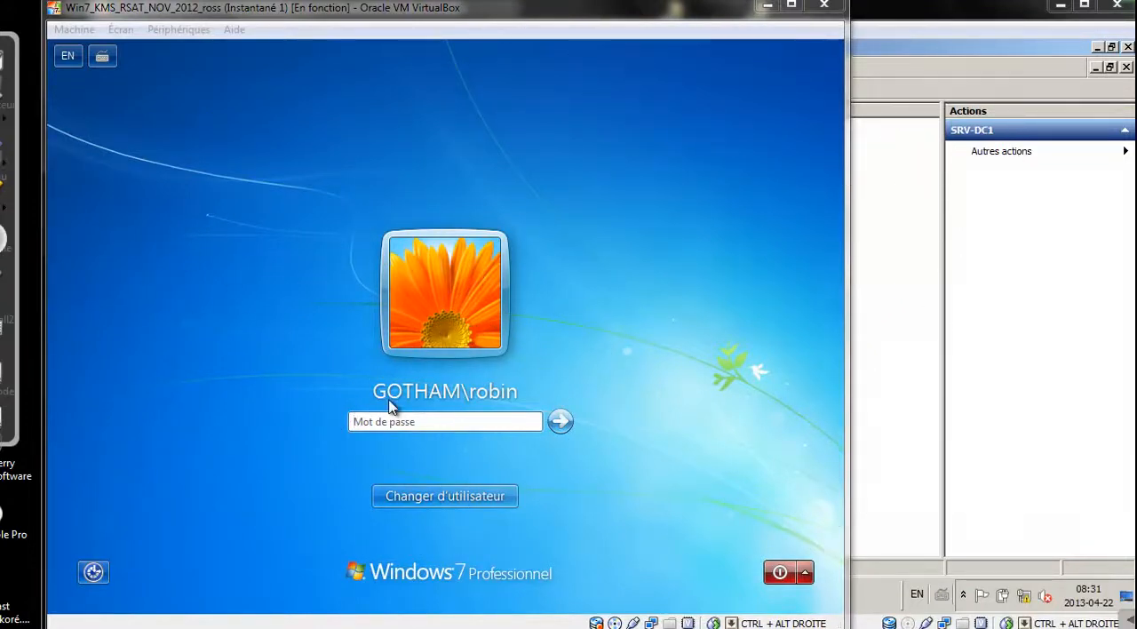
left_click(418, 419)
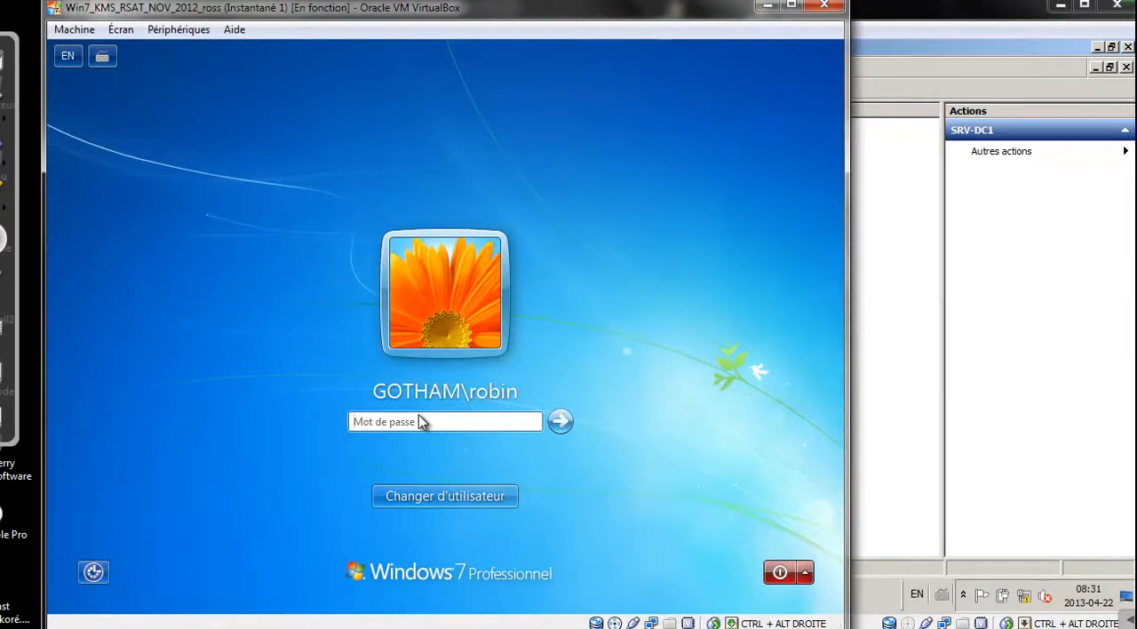
type("Pa•••••")
key("Return")
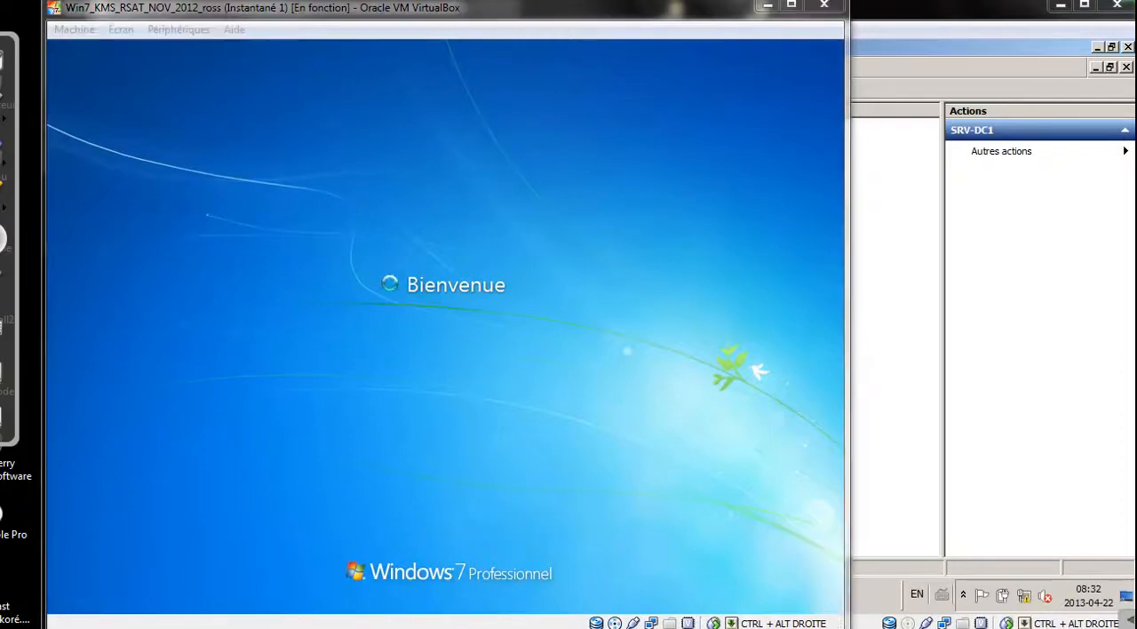
Display Ordinateur on the Windows 7 client and try to open the CD drive (D:) to test the removable-storage restriction
left_click(1051, 567)
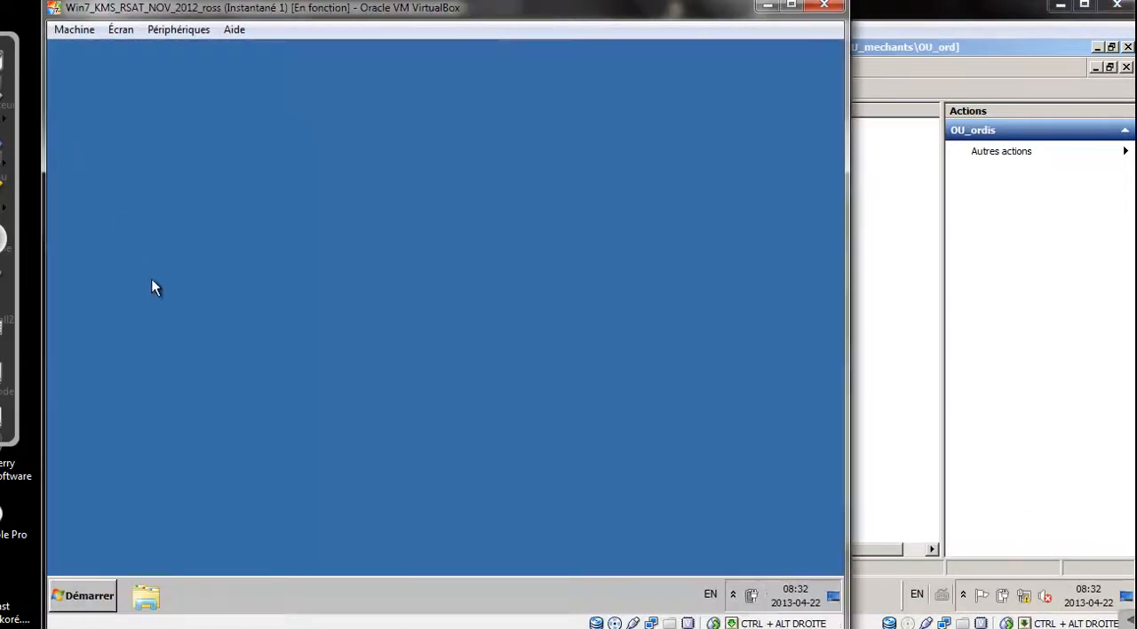
left_click(398, 627)
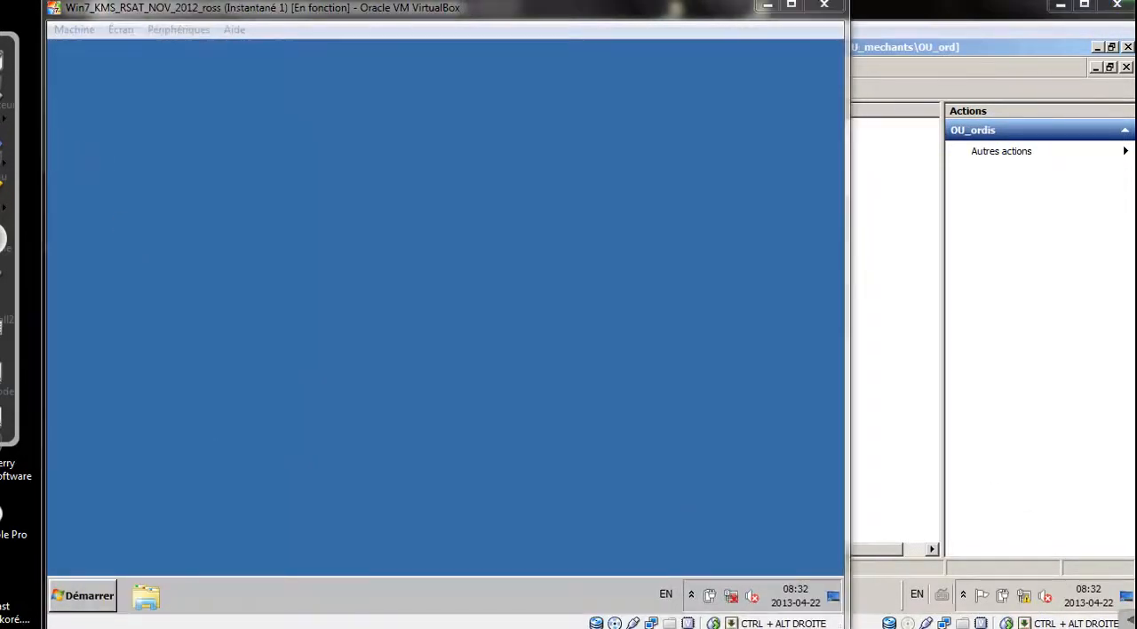
left_click(86, 594)
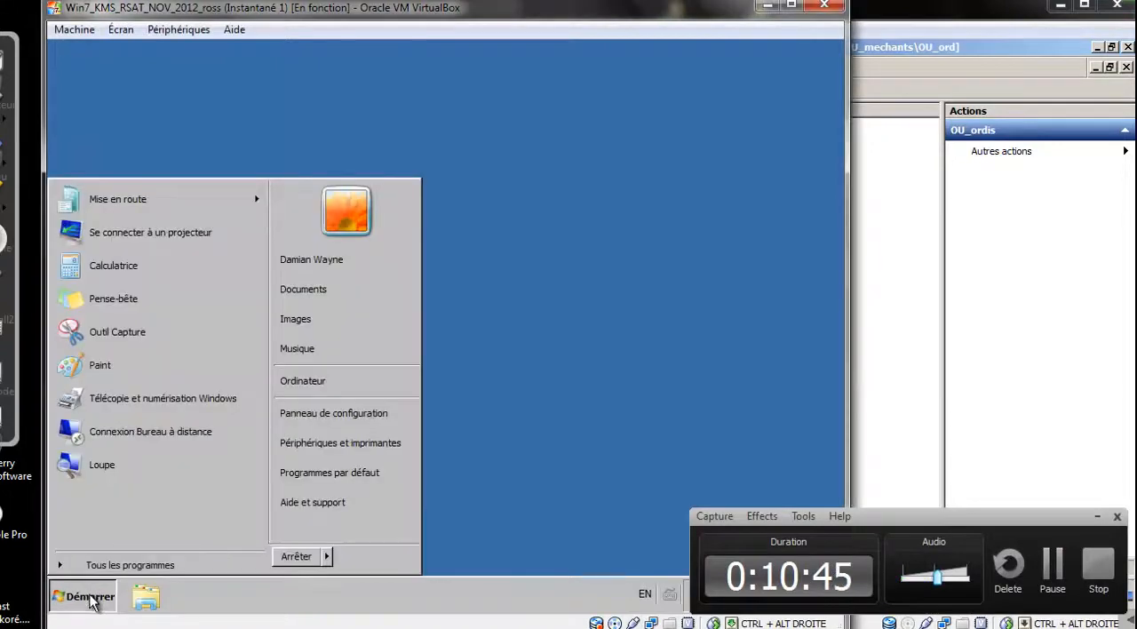
left_click(352, 391)
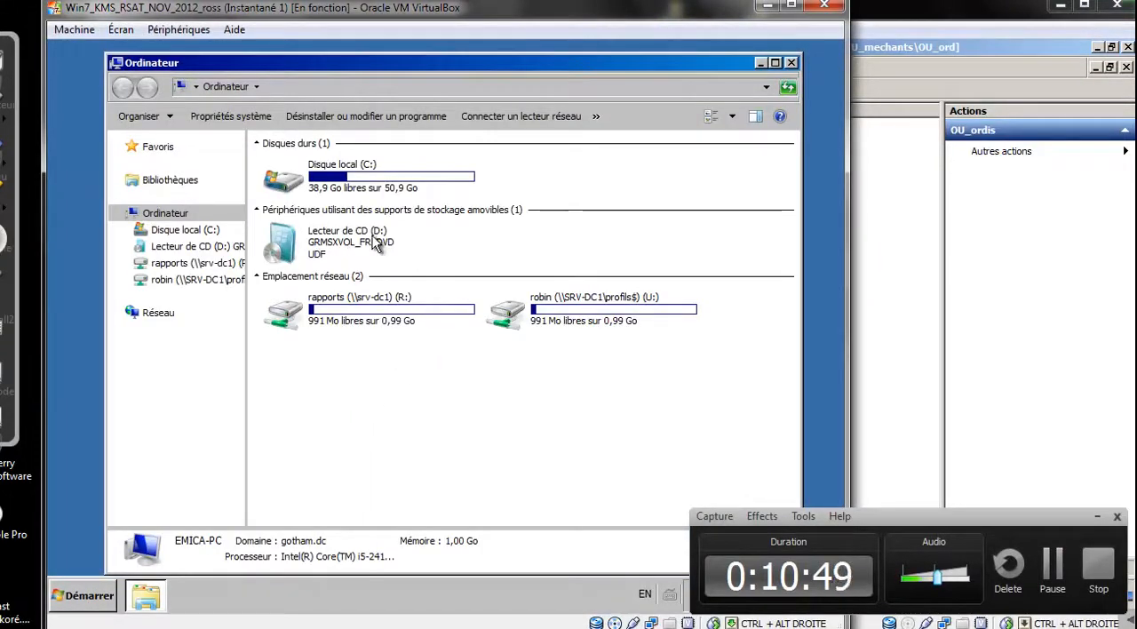
right_click(336, 241)
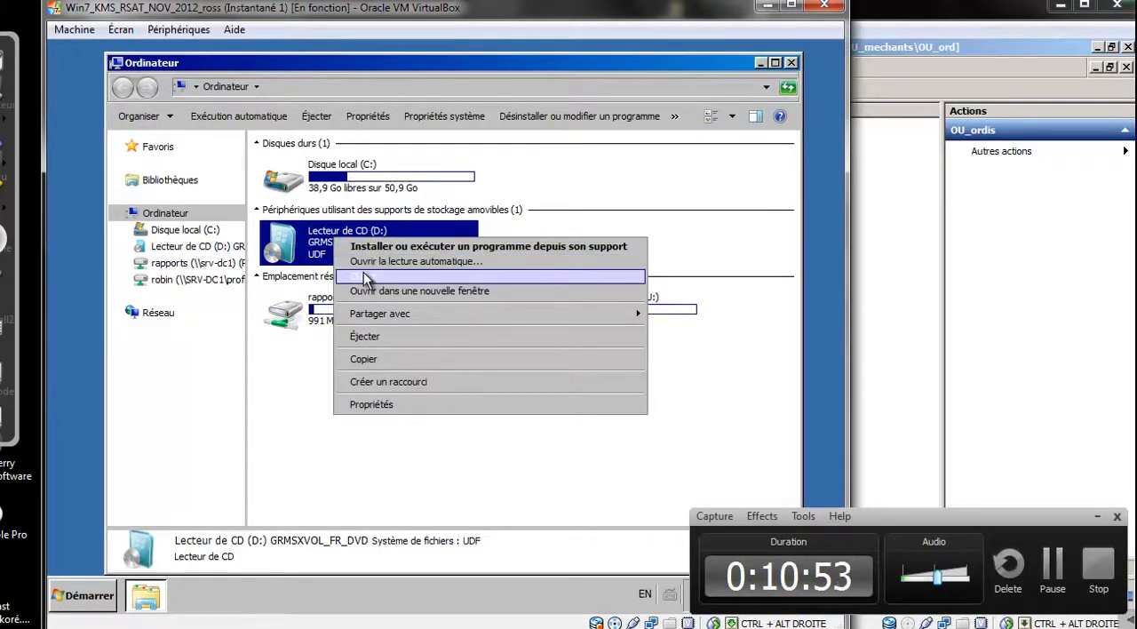
left_click(364, 276)
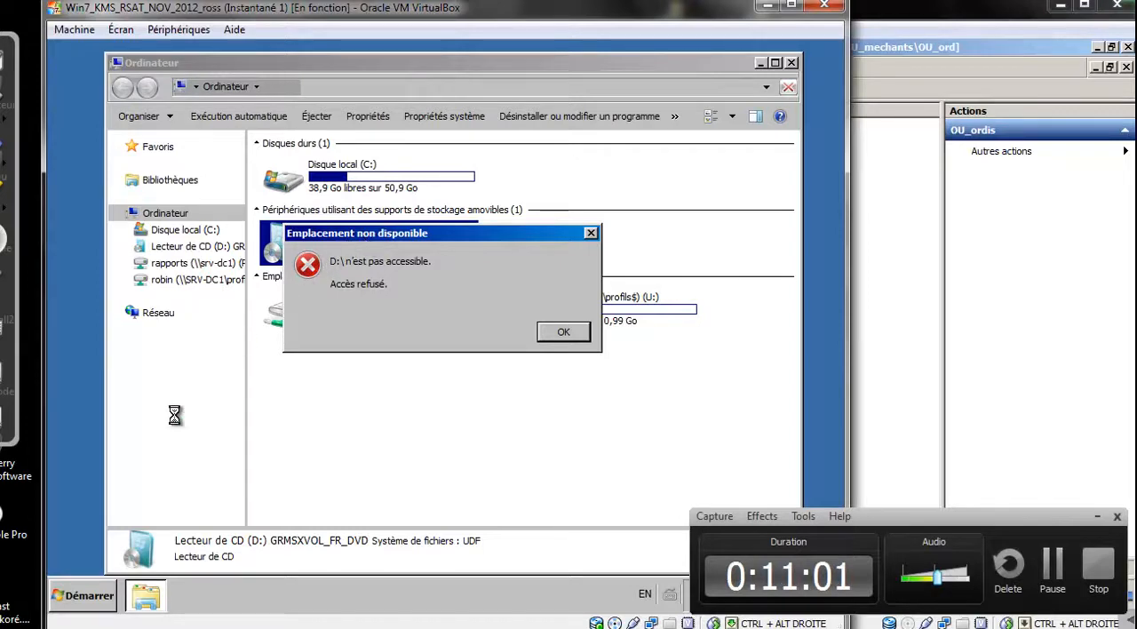
Launch powershell on the Windows 7 client and make its console window taller
left_click(95, 604)
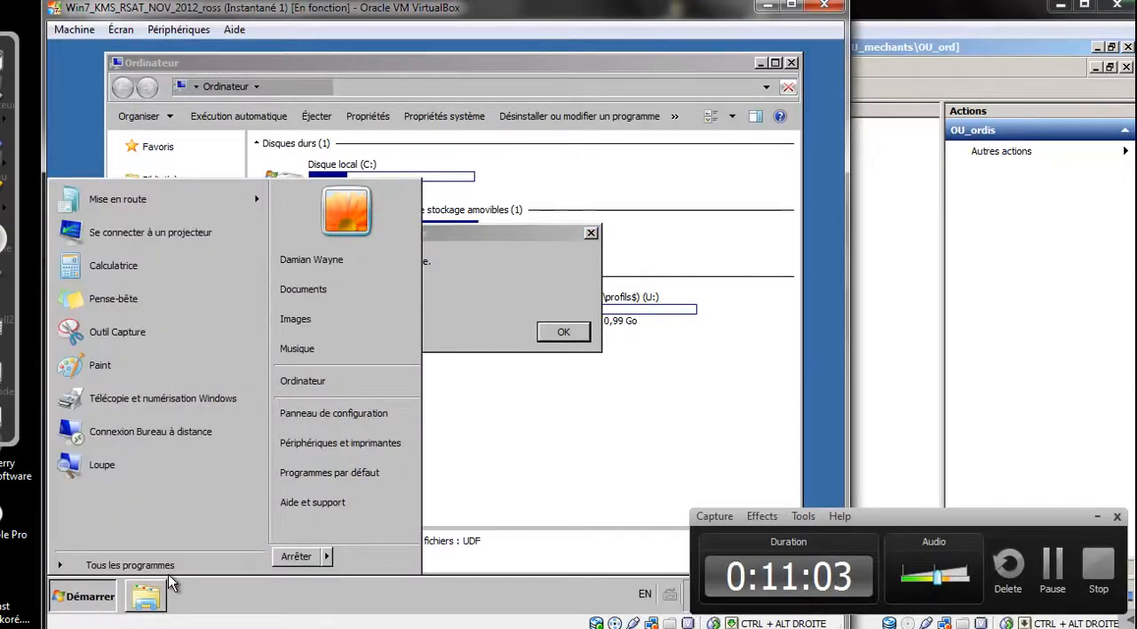
key("super+r")
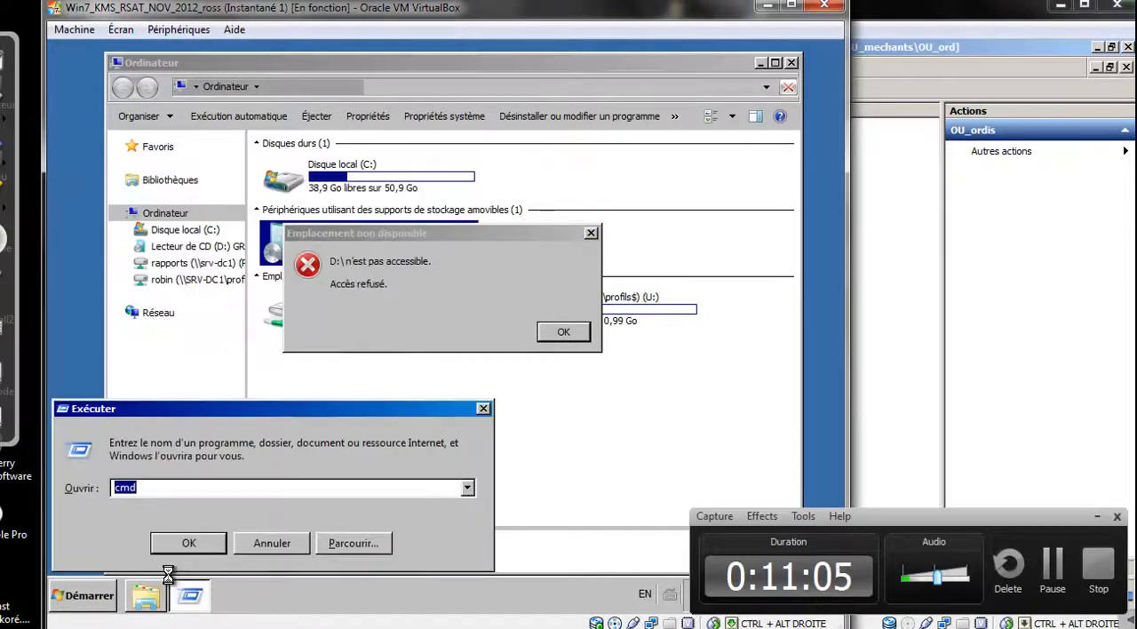
type("powershell")
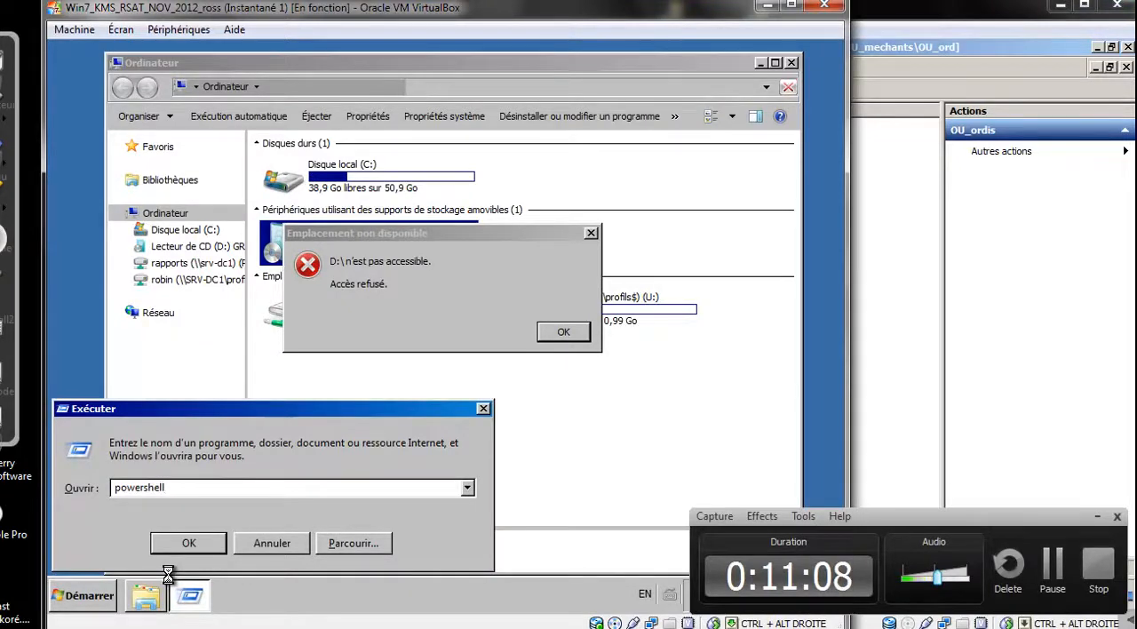
key("Return")
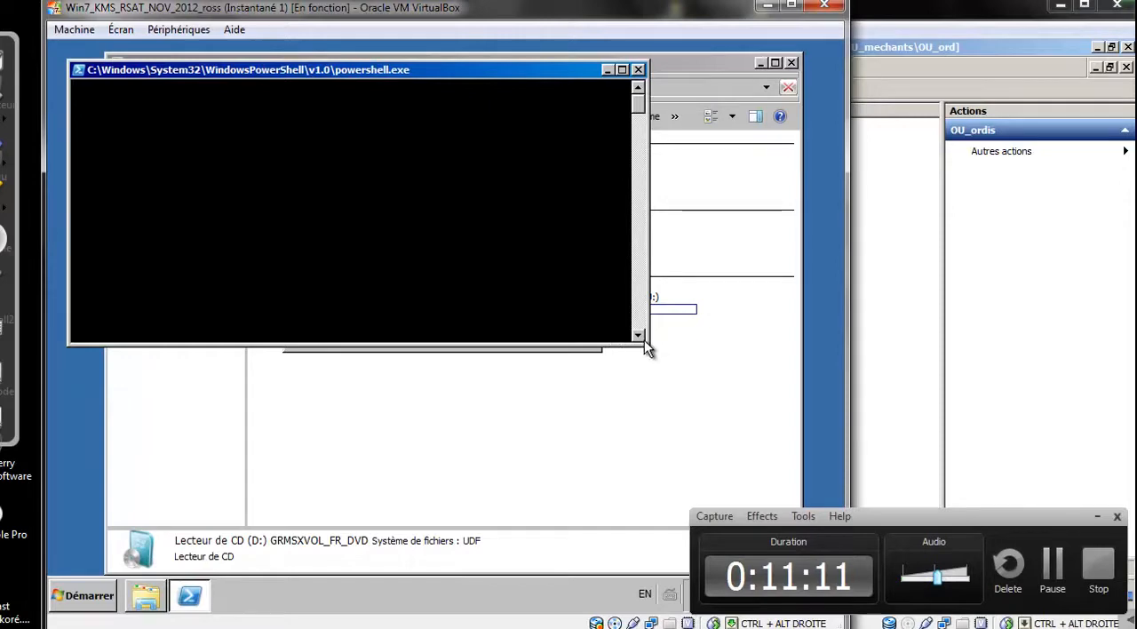
left_click_drag(646, 342, 729, 482)
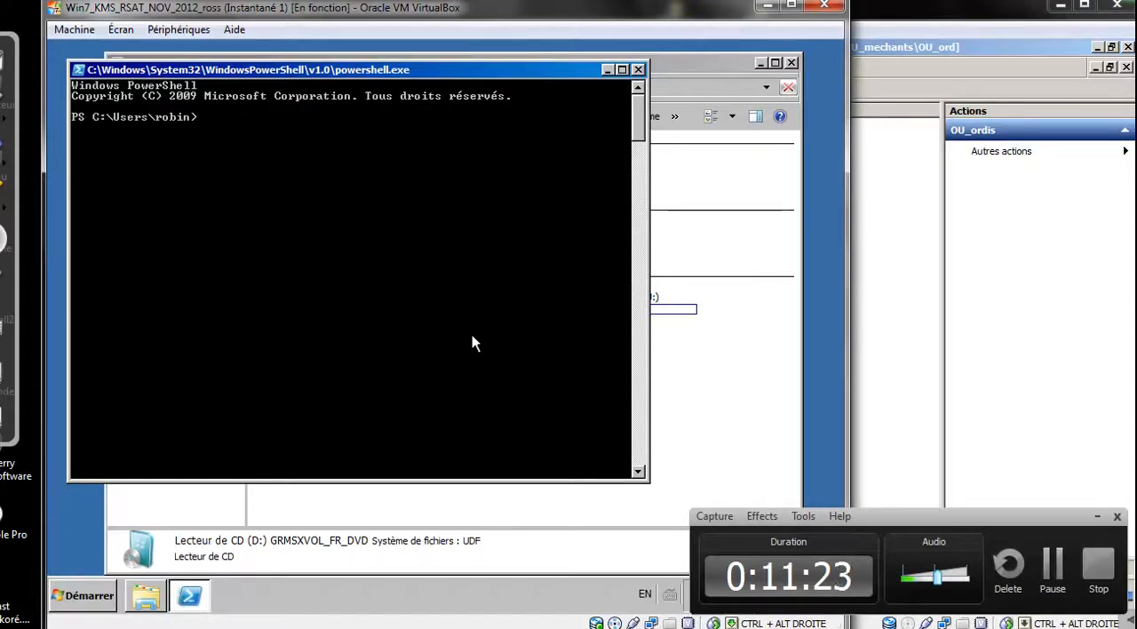
Query the client's script execution policy with get-executionpolicy
type("t-e")
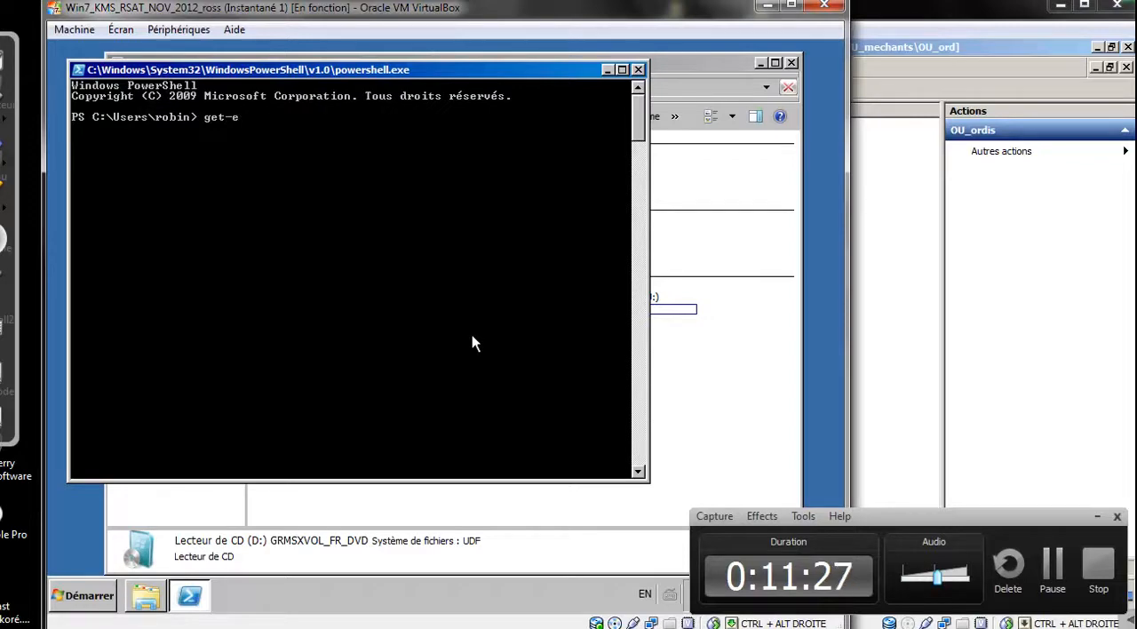
type("xecution")
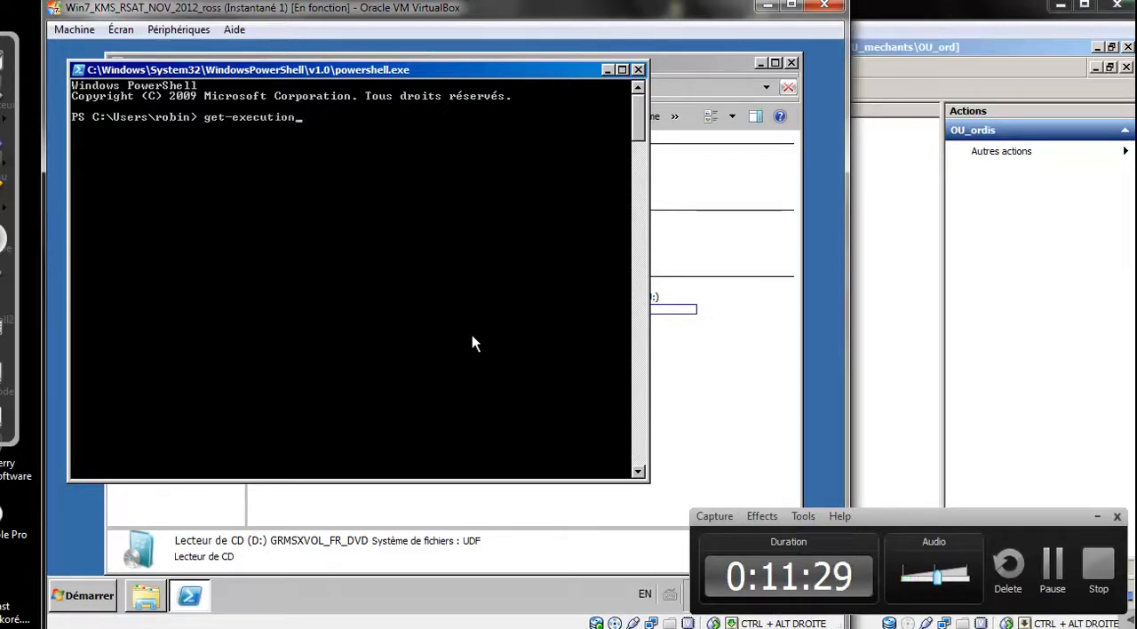
type("policy")
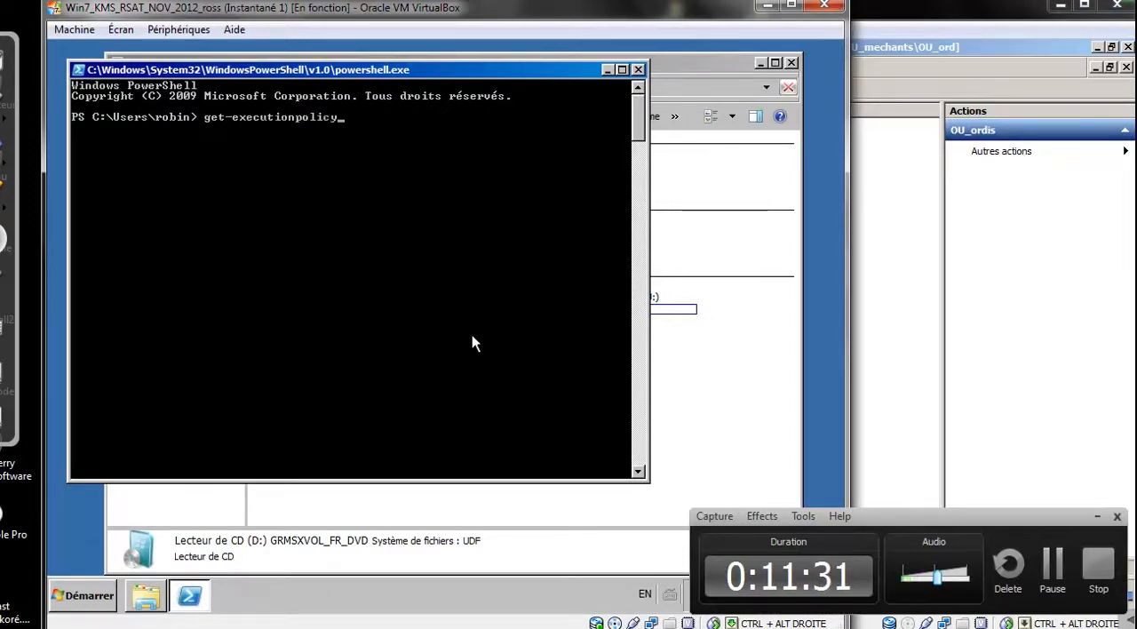
key("Return")
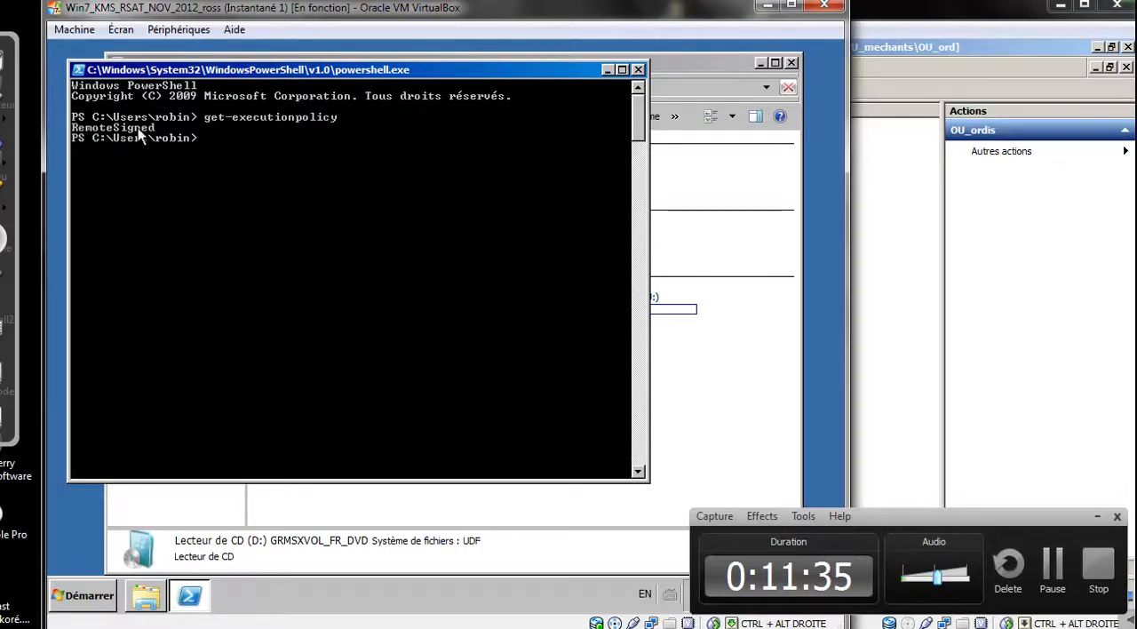
Switch to the server console and examine the user configuration settings of GPO_user_pas_corbeille, expanding the Bureau section
left_click(948, 271)
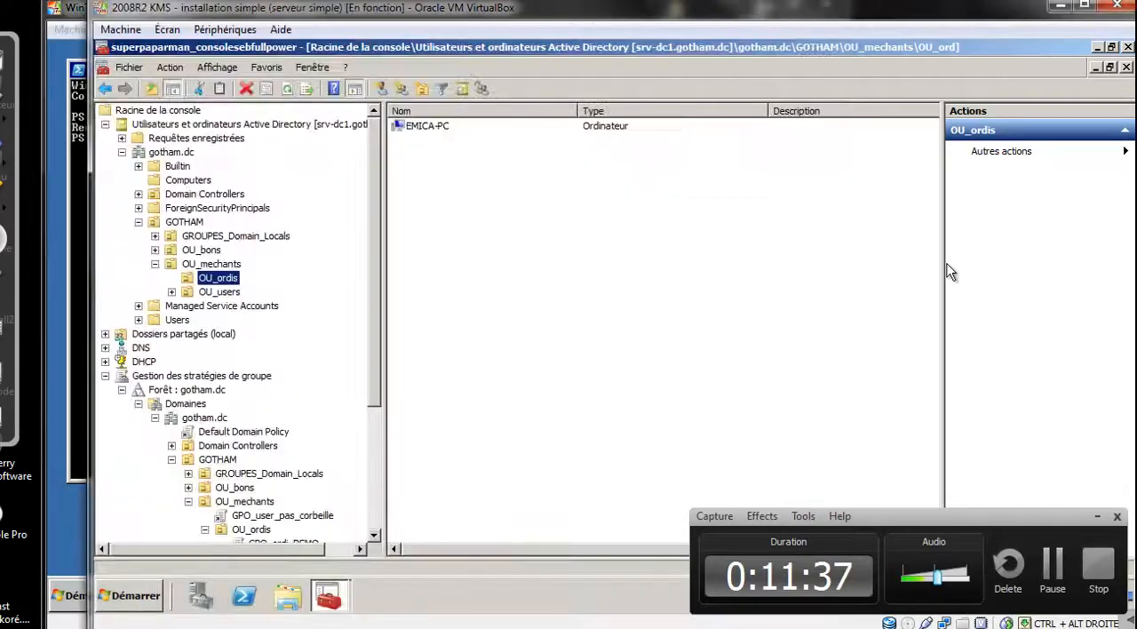
left_click(282, 515)
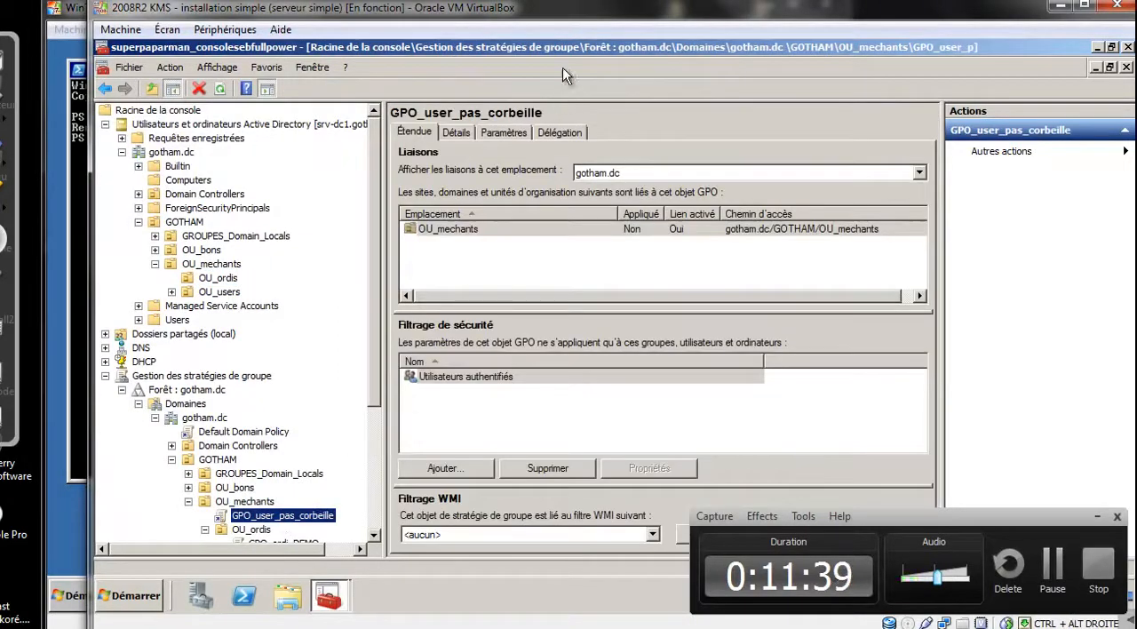
left_click(519, 133)
left_click(471, 272)
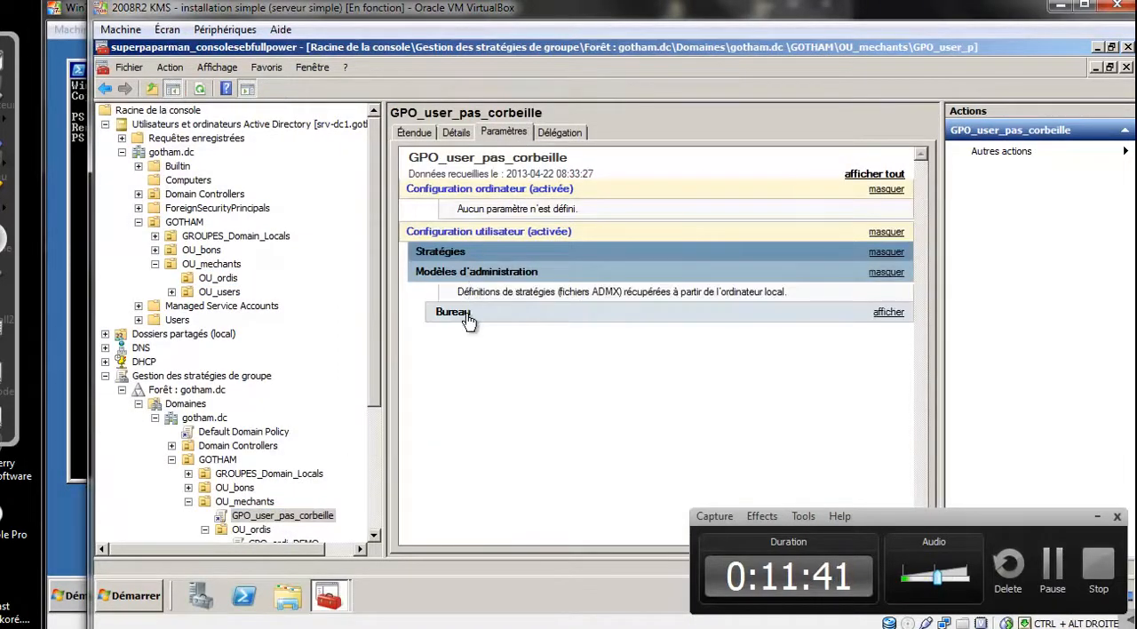
left_click(466, 312)
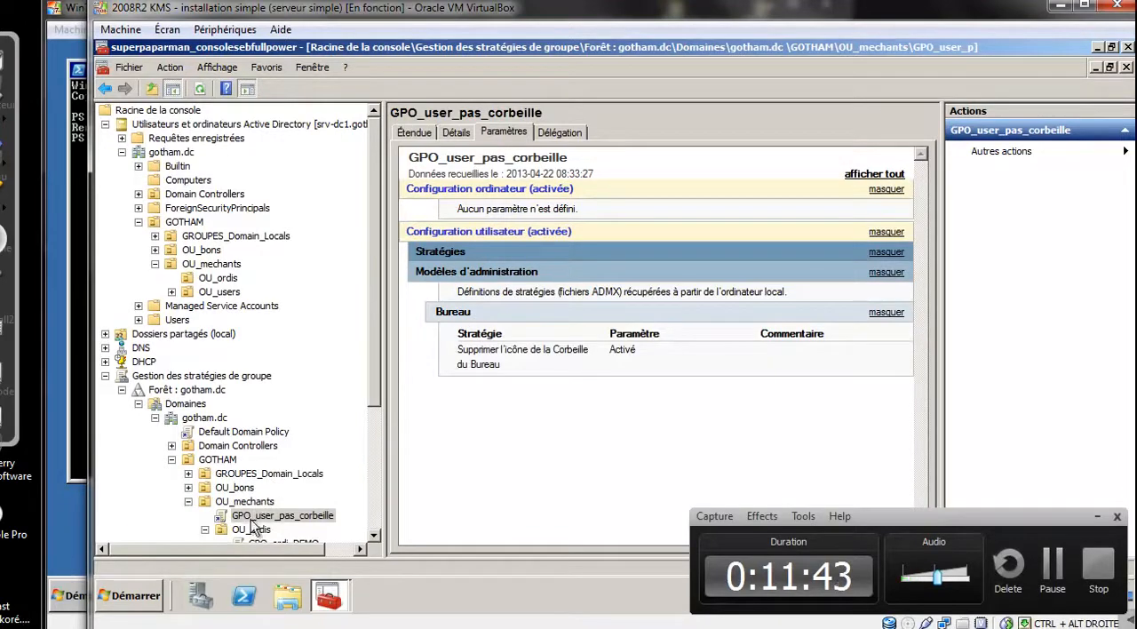
Examine GPO_ordi_DEMO's Windows PowerShell execution policy setting under OU_ordis and return to the PowerShell window on the Windows 7 client
scroll(289, 503, "down", 3)
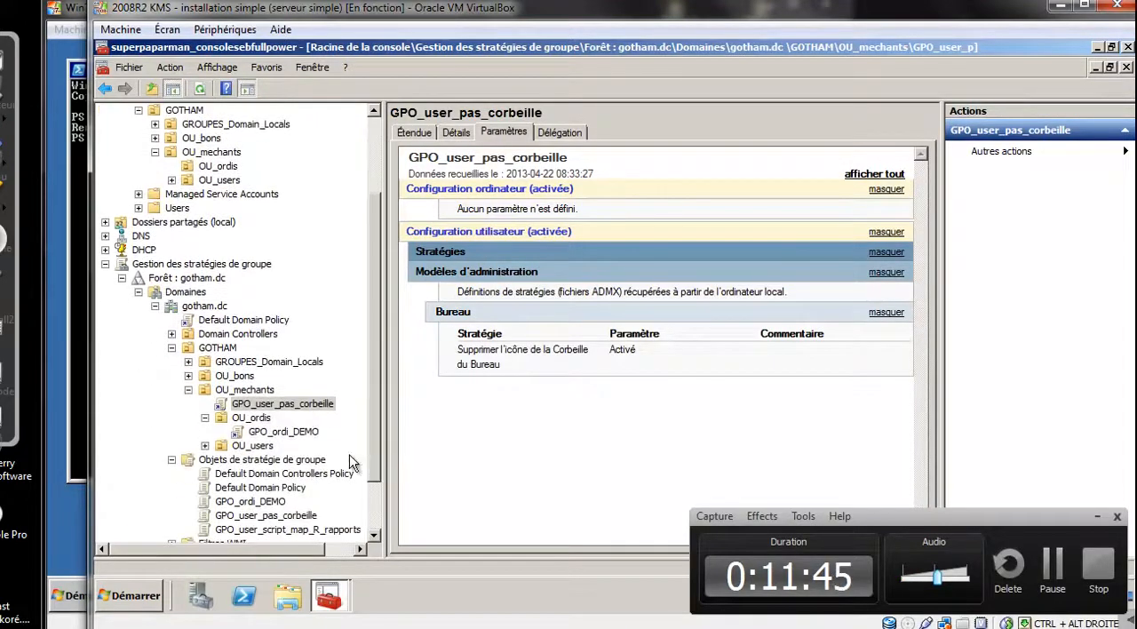
left_click(282, 431)
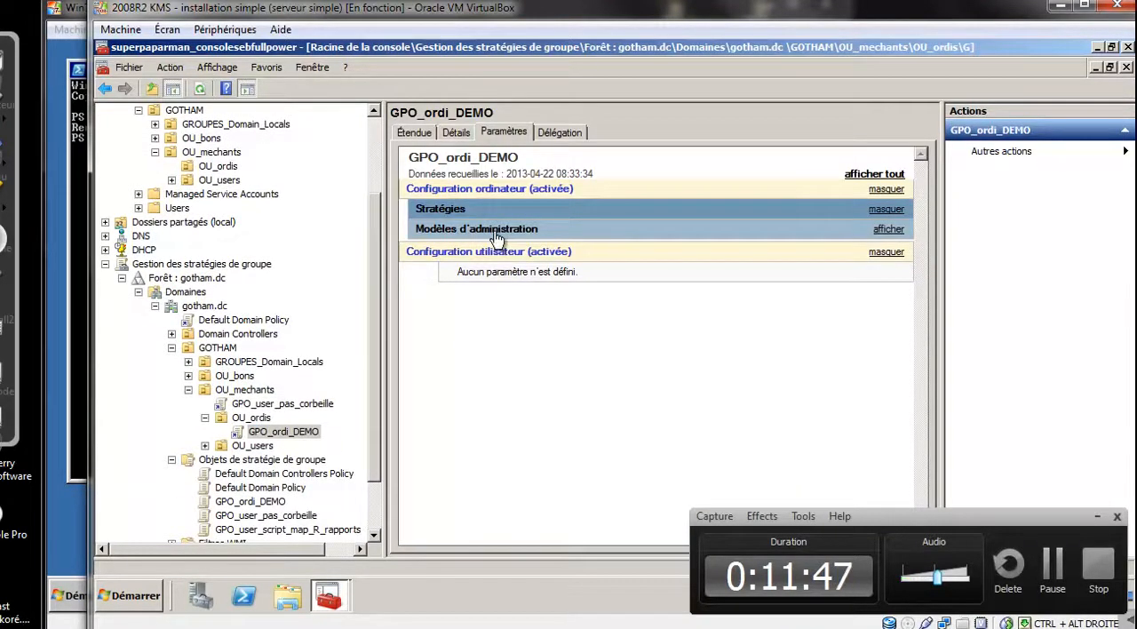
left_click(495, 231)
left_click(494, 278)
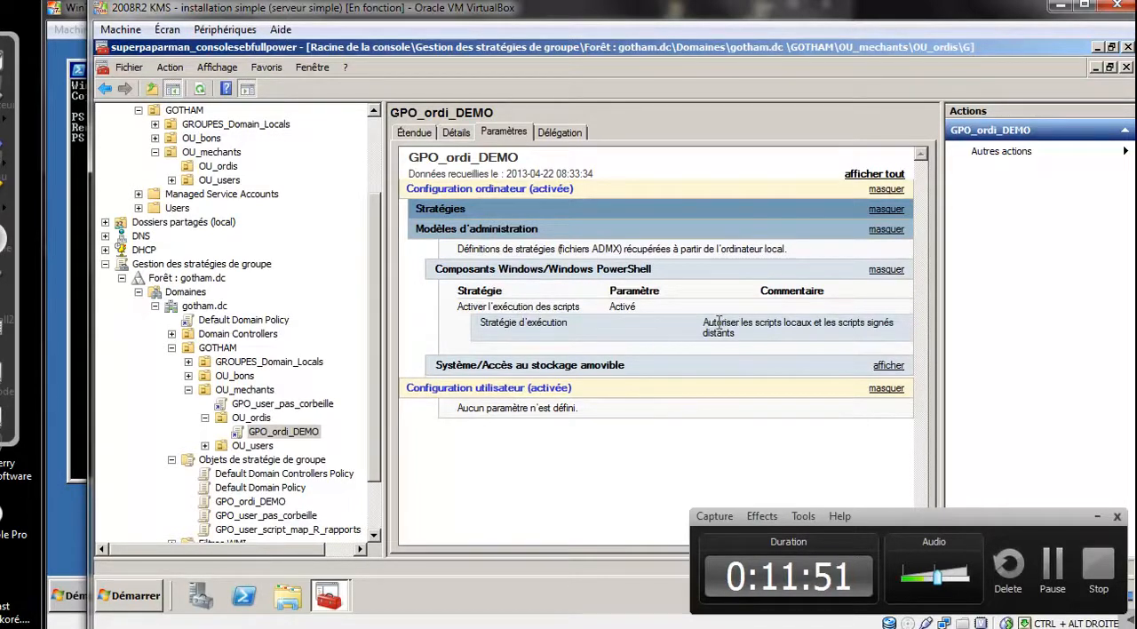
left_click_drag(706, 323, 748, 335)
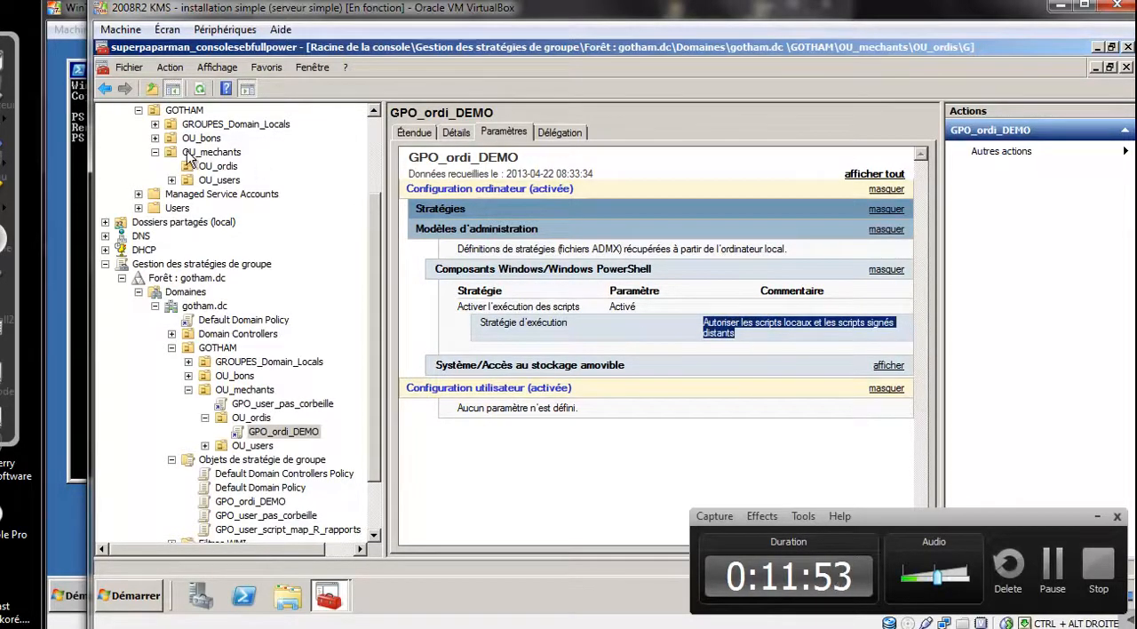
left_click(89, 136)
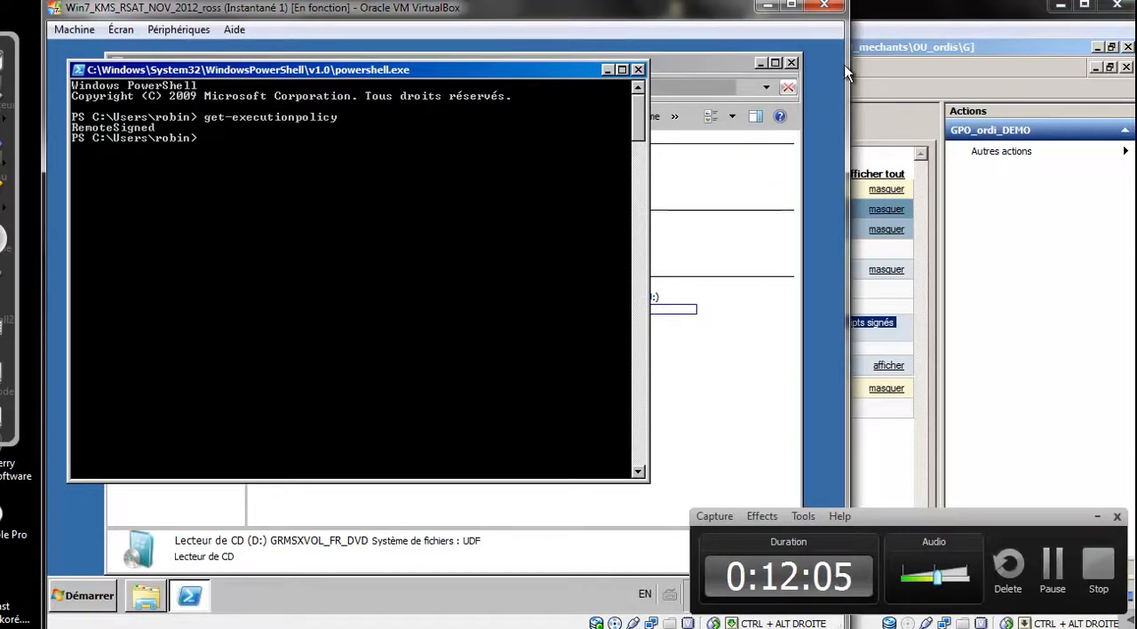
Switch to the server console and expand OU_bons under GOTHAM in the group policy management tree
left_click(905, 22)
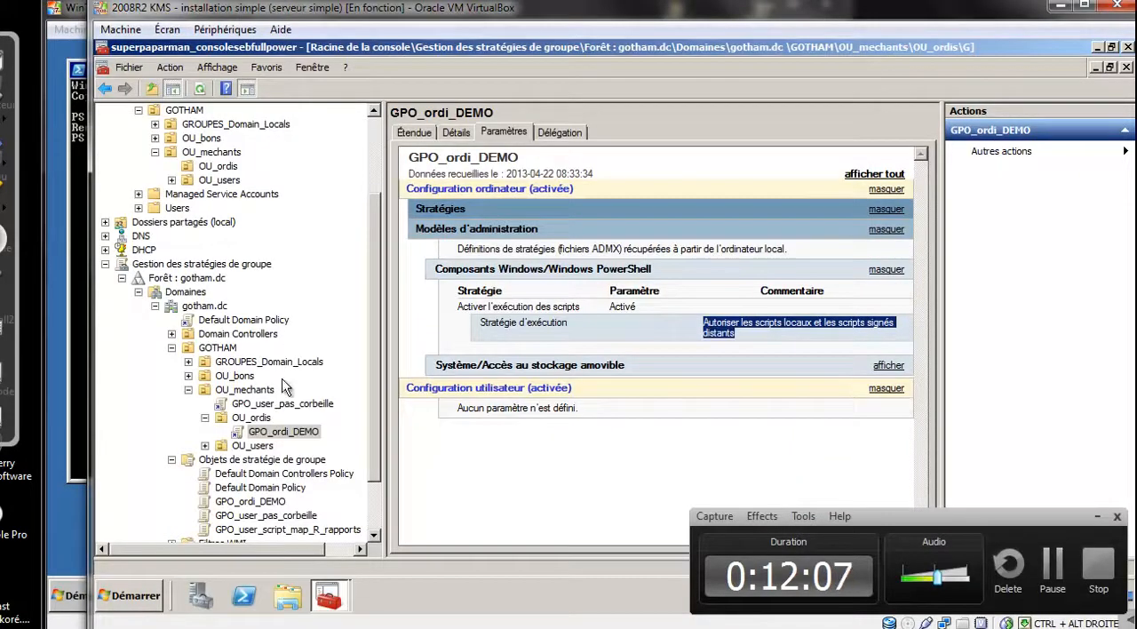
left_click(189, 376)
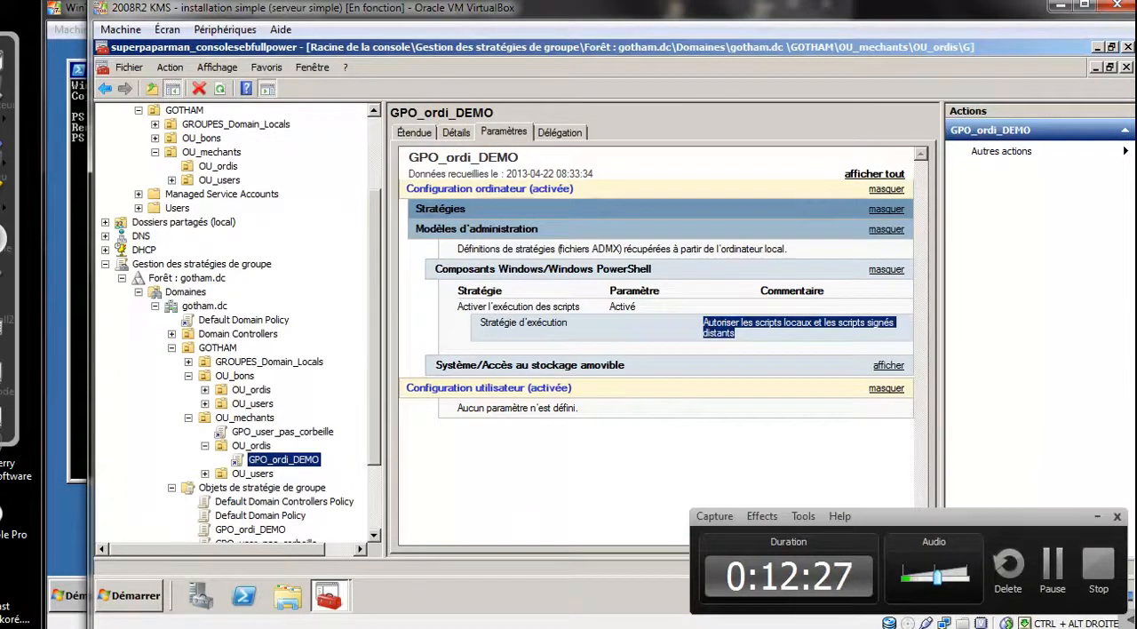
Switch to the browser, bring up the "15 - Exercice GOTHAM - GPO ordinateurs" document at Stratégie 1, and hide its menus
left_click(124, 628)
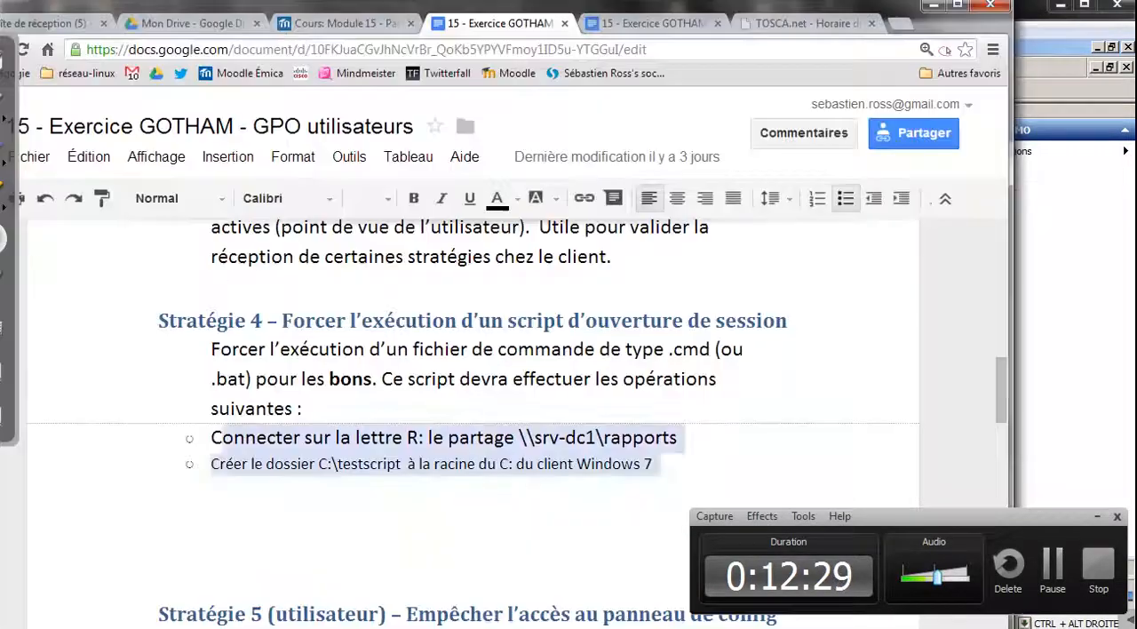
left_click(629, 27)
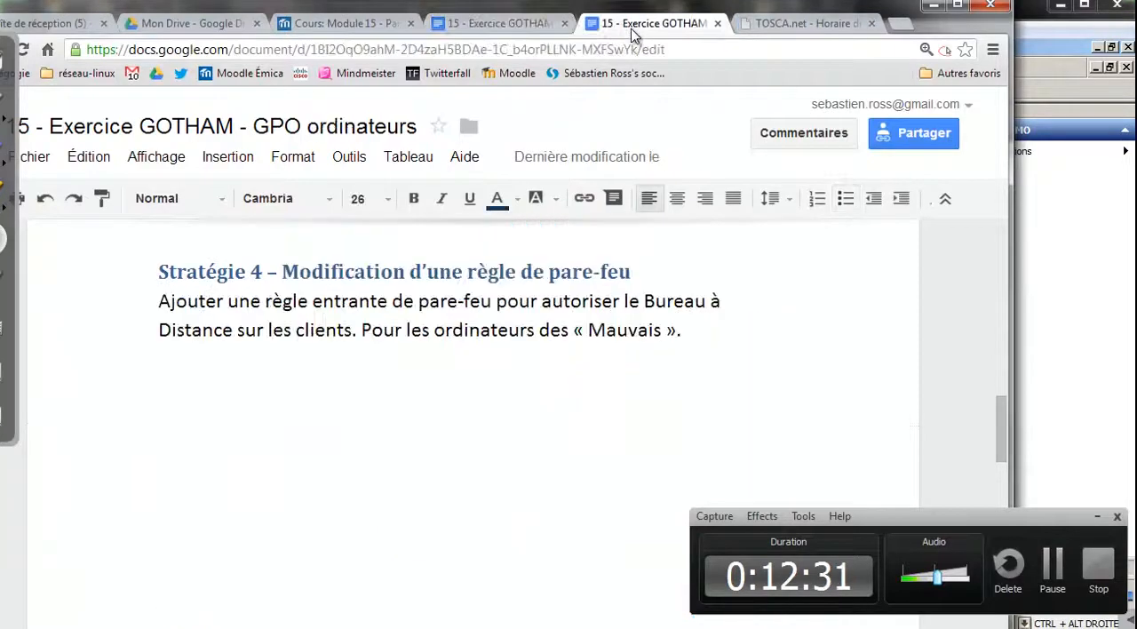
left_click_drag(996, 411, 1008, 260)
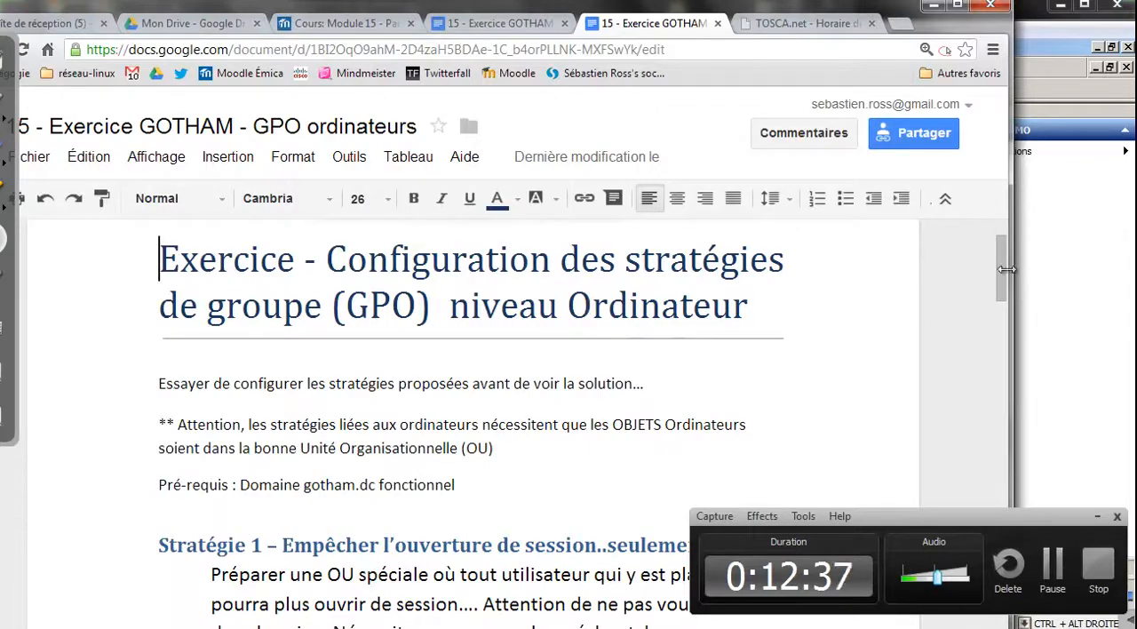
scroll(1002, 277, "down", 3)
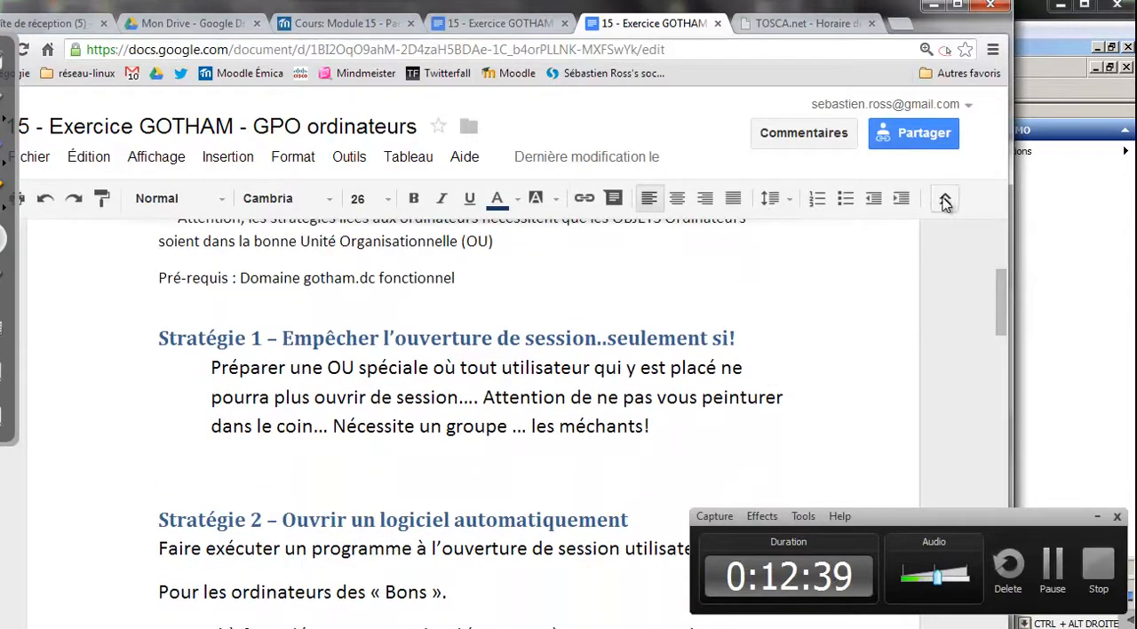
left_click(946, 200)
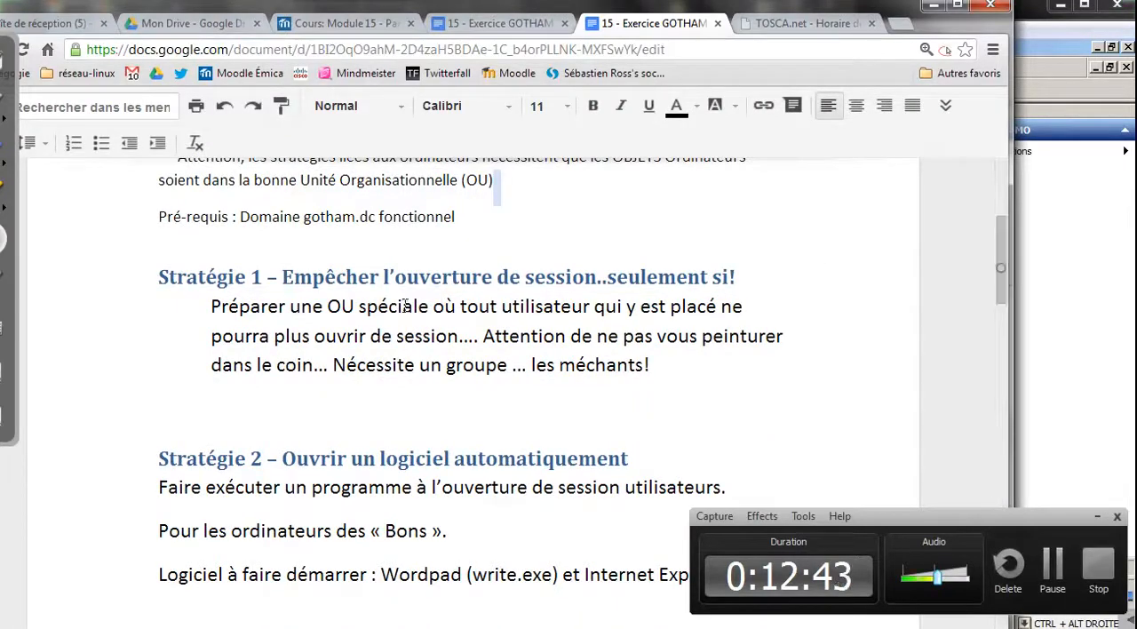
Examine exercise strategies 1 to 4, highlighting the titles of Stratégie 1 and Stratégie 2, and return to the start of the document
left_click_drag(293, 277, 735, 282)
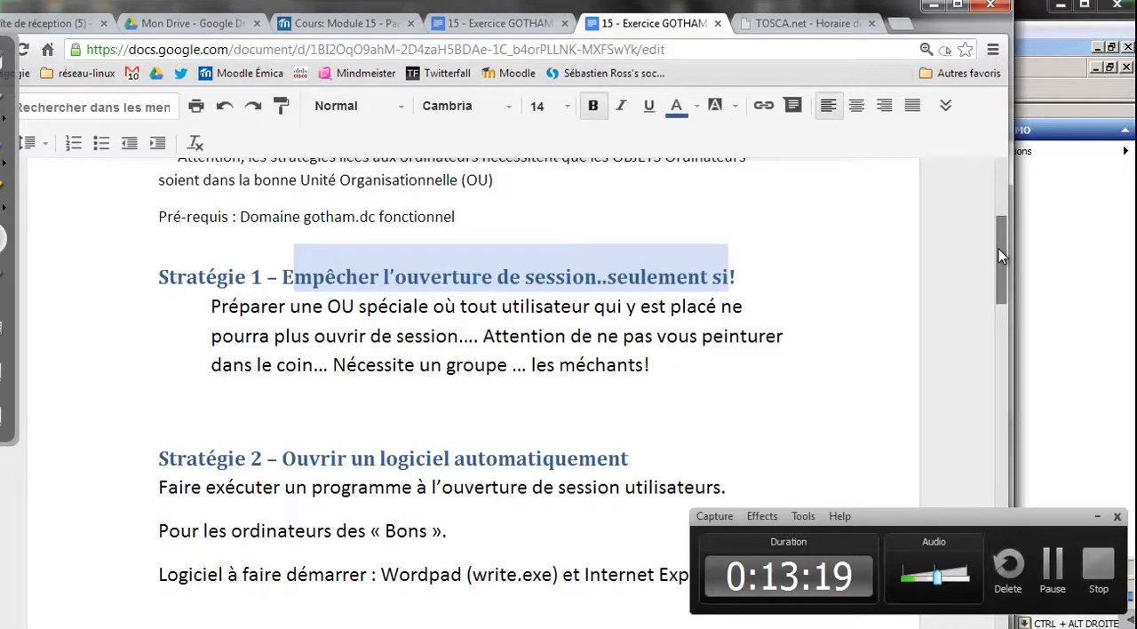
left_click_drag(999, 251, 998, 301)
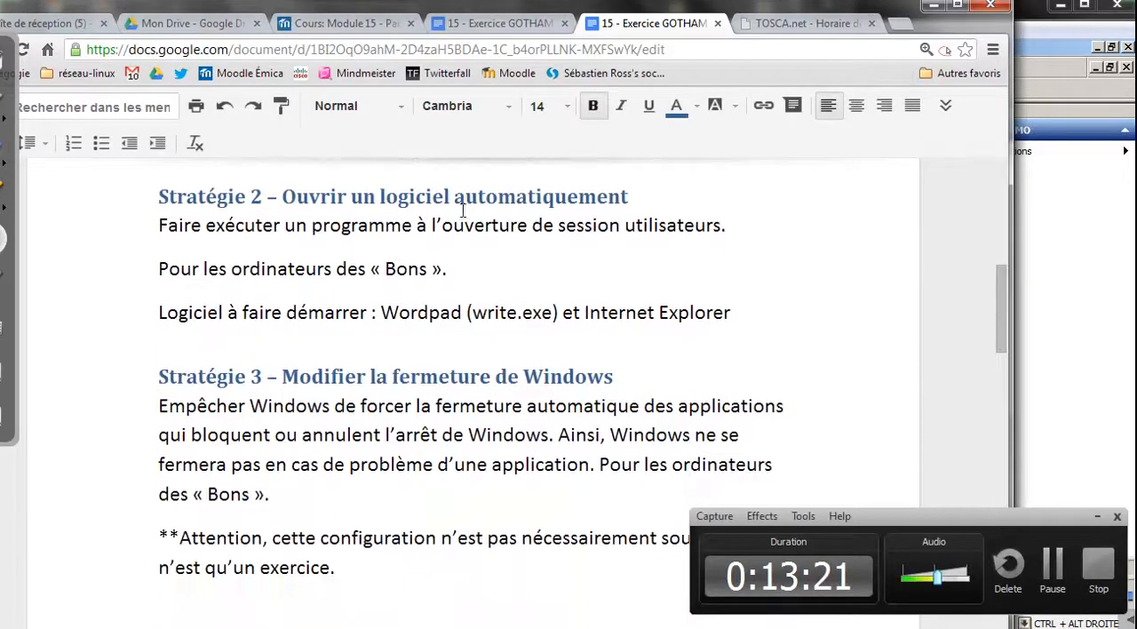
left_click_drag(295, 195, 395, 225)
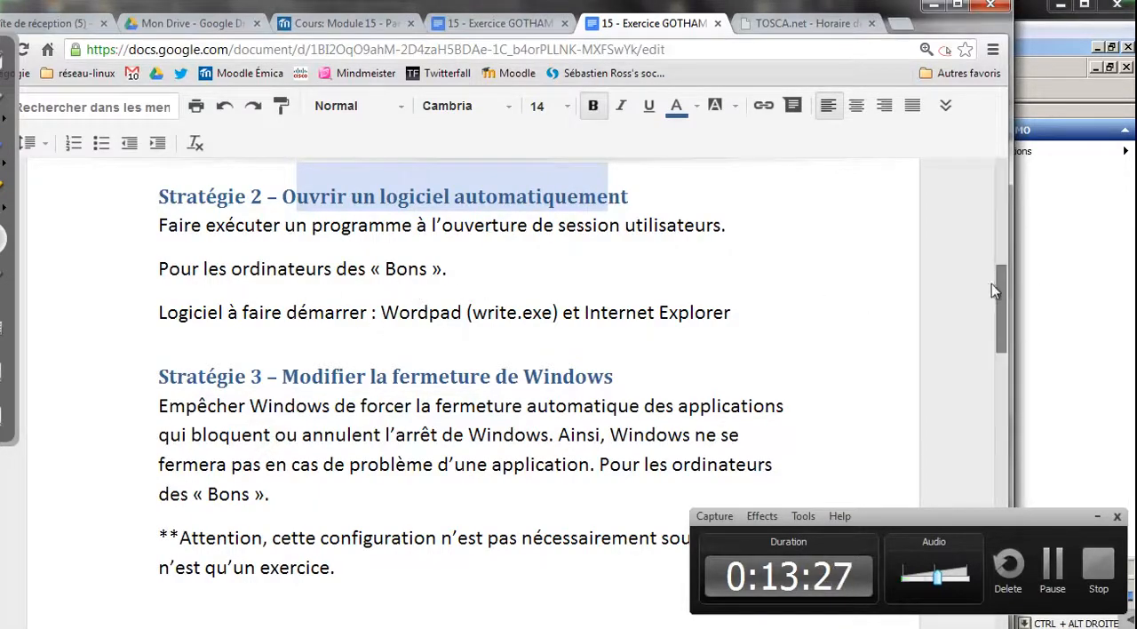
left_click_drag(1001, 285, 1009, 387)
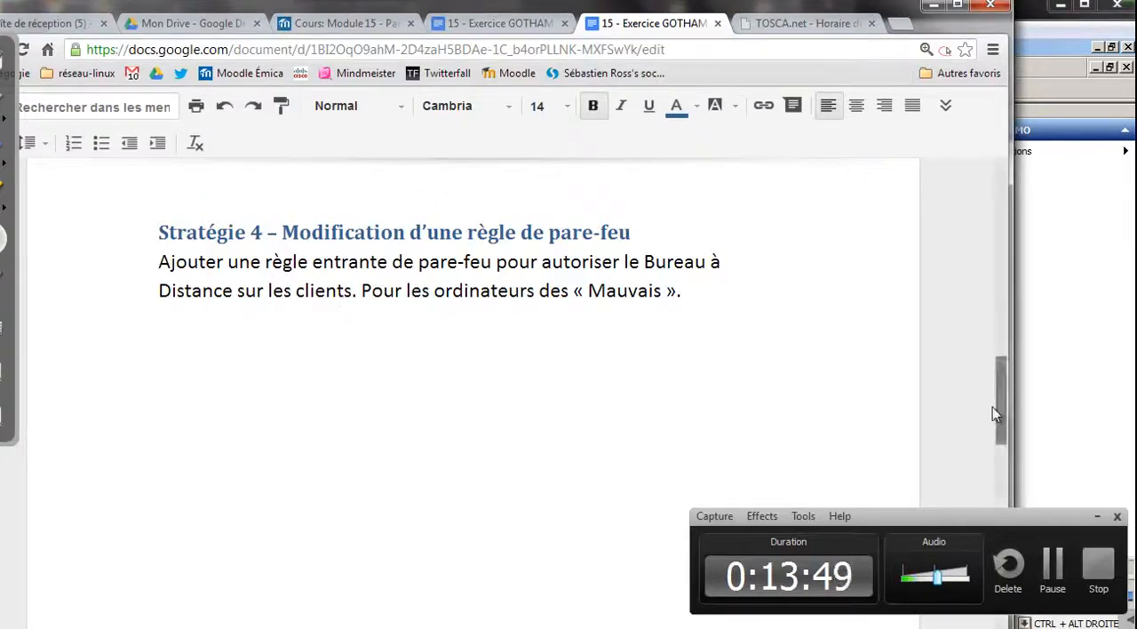
left_click_drag(1002, 407, 1008, 205)
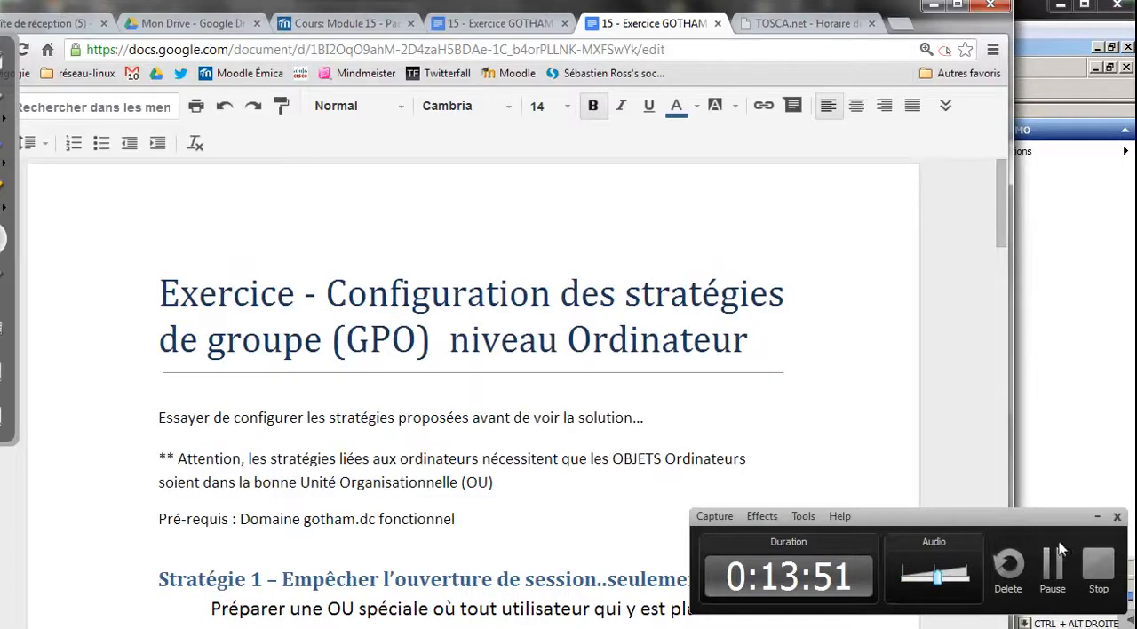
left_click(1094, 566)
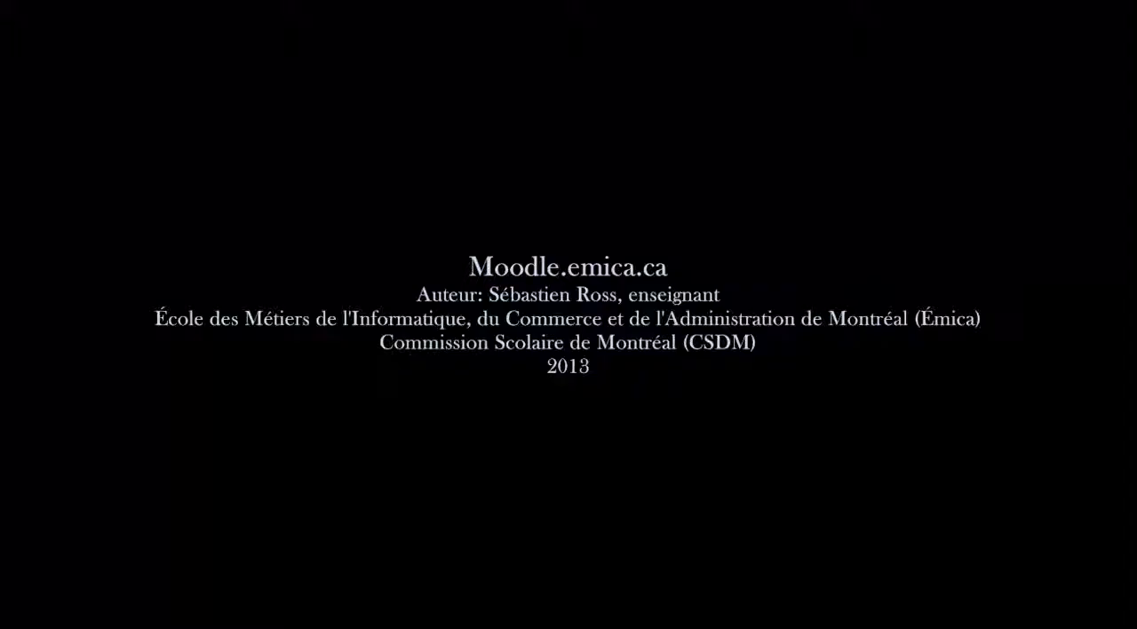